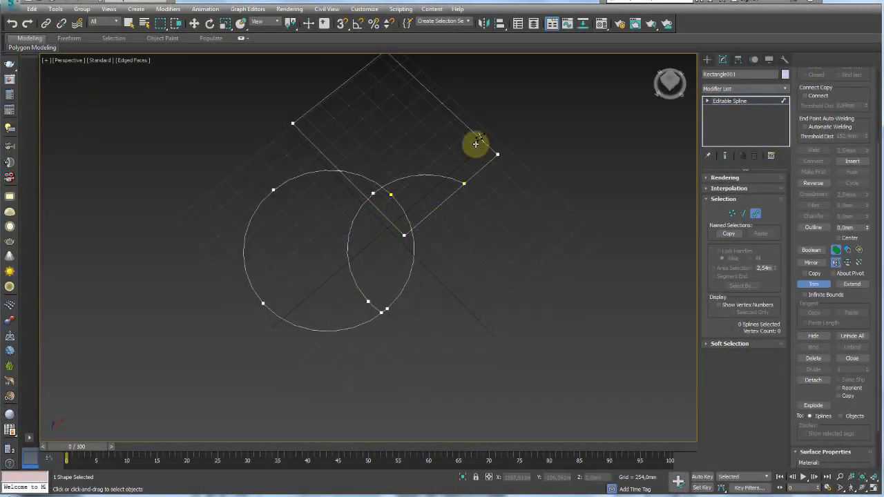
- Trim away the overlapping circle and rectangle segments of the outline
middle_click_drag(476, 143, 484, 233)
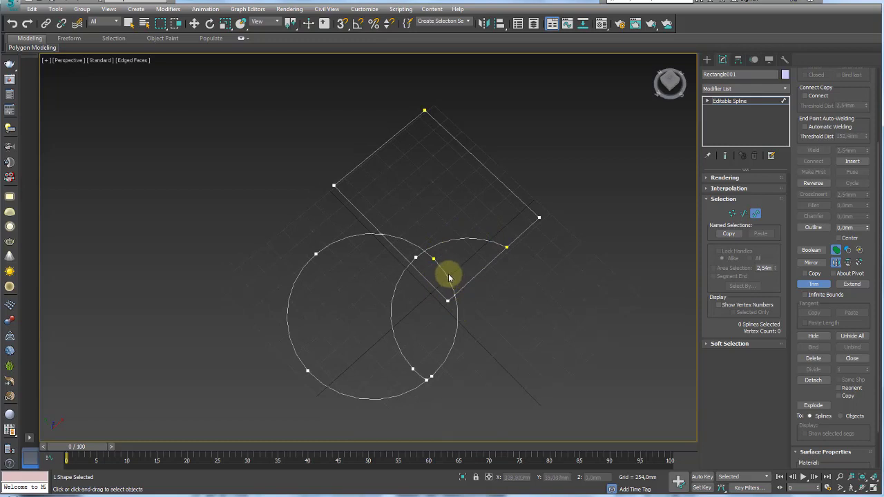
mouse_move(527, 389)
middle_mouse_down("alt")
mouse_move(490, 400)
mouse_move(463, 310)
mouse_move(469, 325)
mouse_move(483, 325)
middle_mouse_up("alt")
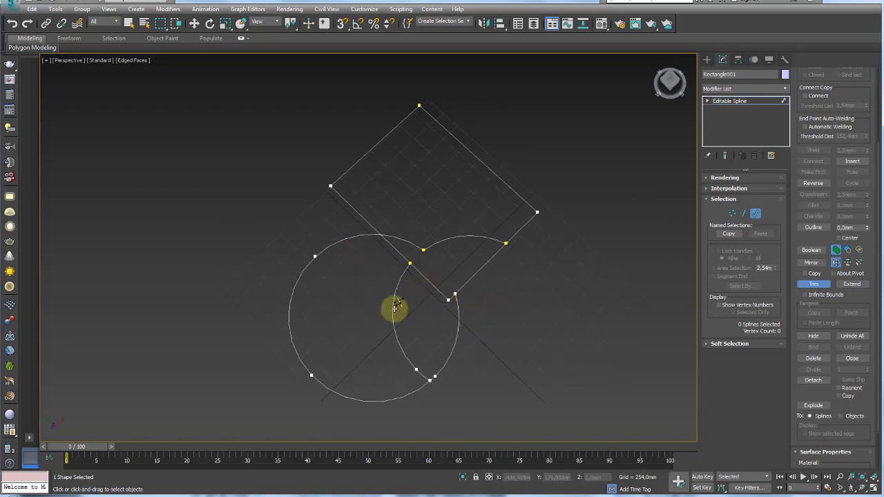
left_click(434, 282)
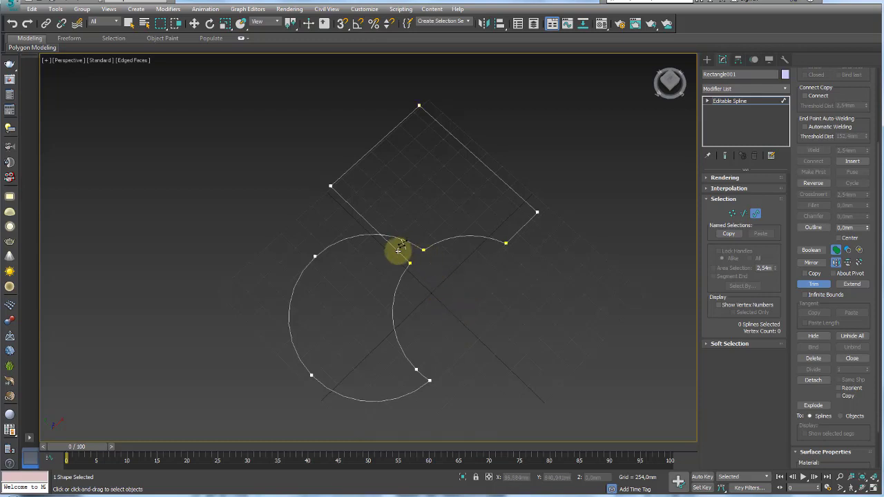
mouse_move(421, 267)
middle_mouse_down("alt")
mouse_move(417, 314)
mouse_move(347, 258)
mouse_move(371, 231)
mouse_move(399, 257)
middle_mouse_up("alt")
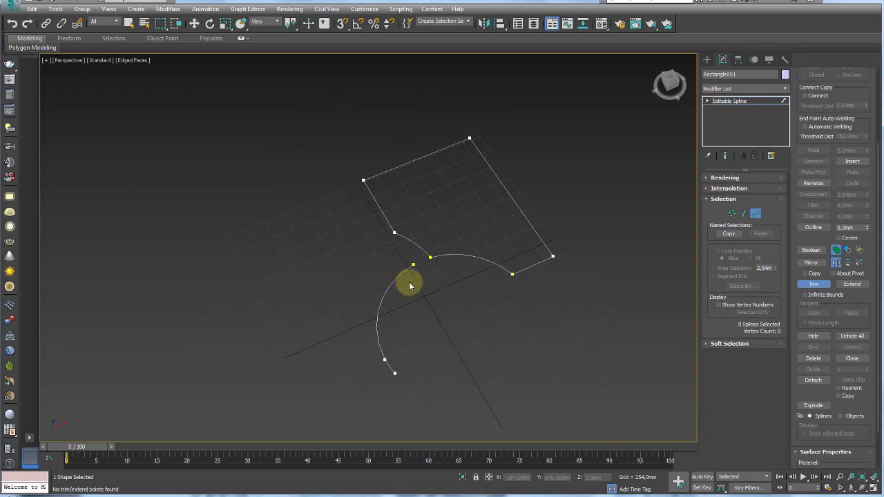
mouse_move(409, 286)
middle_mouse_down("alt")
mouse_move(375, 316)
mouse_move(482, 271)
middle_mouse_up("alt")
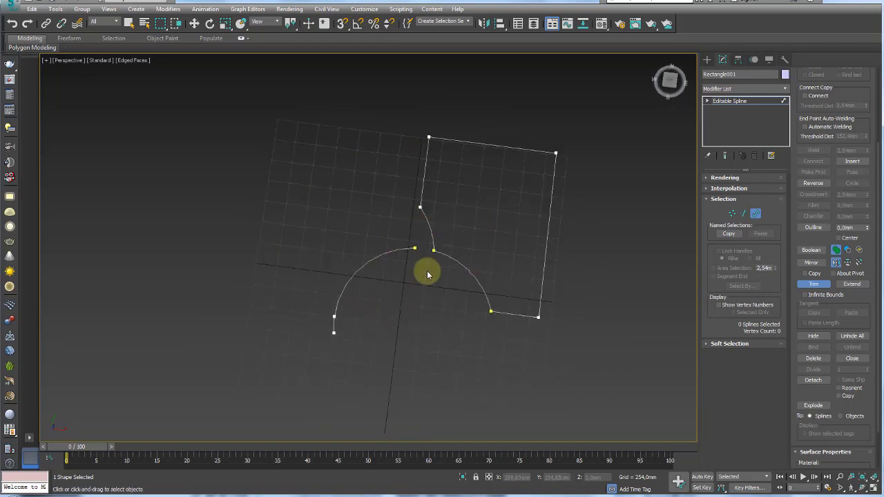
right_click(394, 240)
- Delete the leftover left arc of the circle and exit vertex sub-object mode
left_click_drag(240, 212, 423, 356)
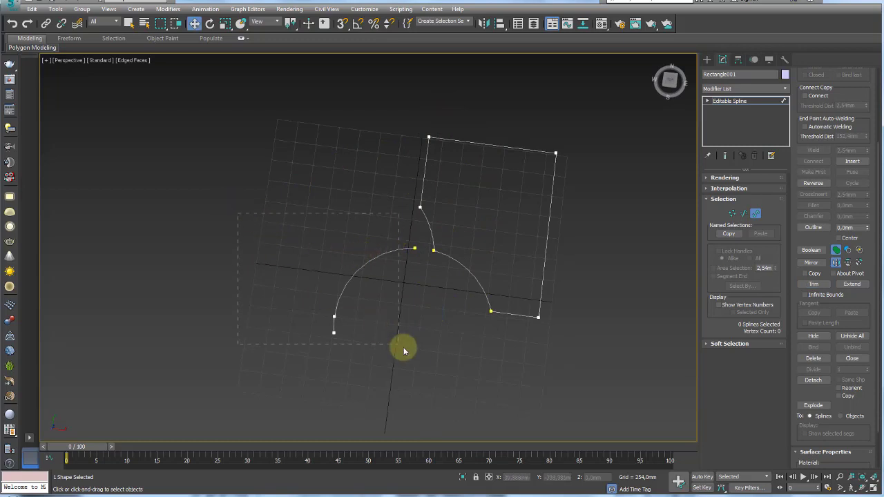
key("Delete")
mouse_move(501, 240)
middle_mouse_down("alt")
mouse_move(488, 292)
mouse_move(512, 272)
mouse_move(491, 279)
mouse_move(563, 295)
middle_mouse_up("alt")
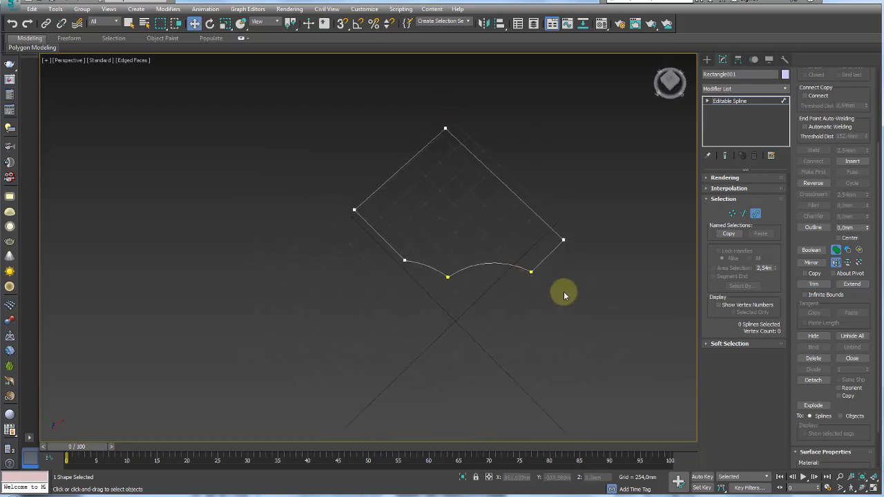
left_click_drag(535, 304, 527, 315)
left_click(741, 102)
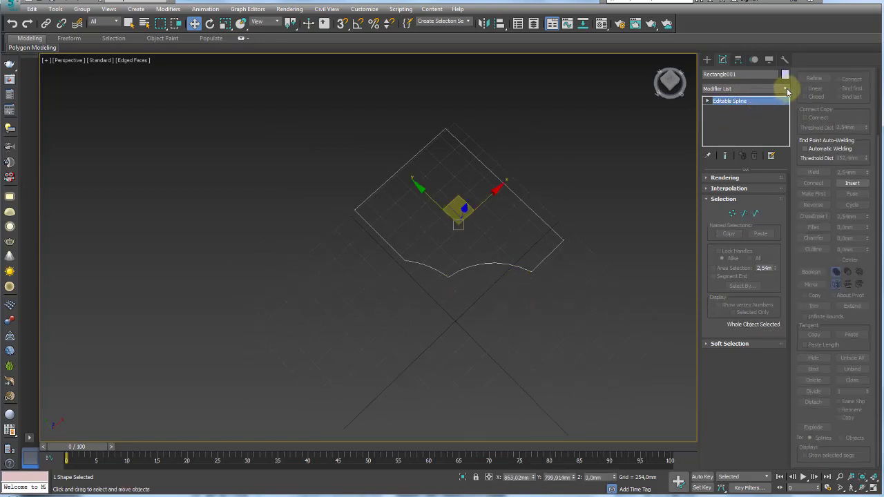
- Extrude Rectangle001's arched outline into a solid block, Amount 1371,6mm, and inspect it
left_click(787, 91)
mouse_move(785, 118)
left_mouse_down()
mouse_move(786, 173)
mouse_move(769, 233)
left_mouse_up()
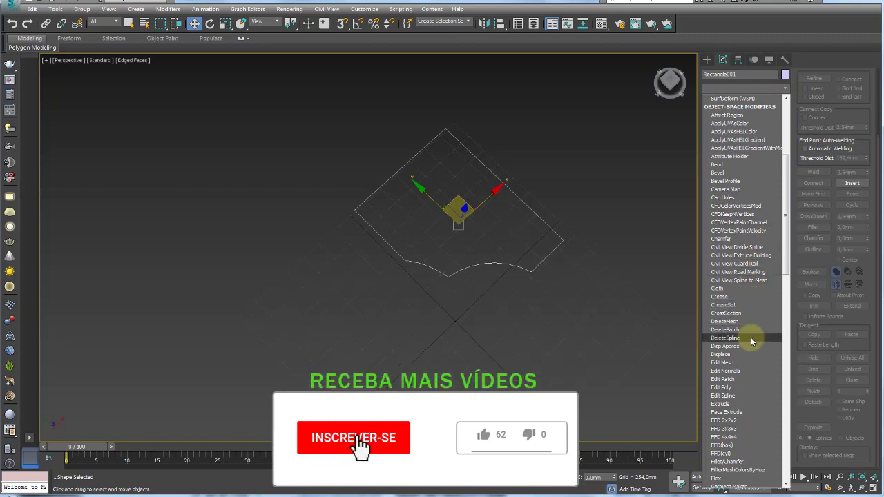
left_click(728, 404)
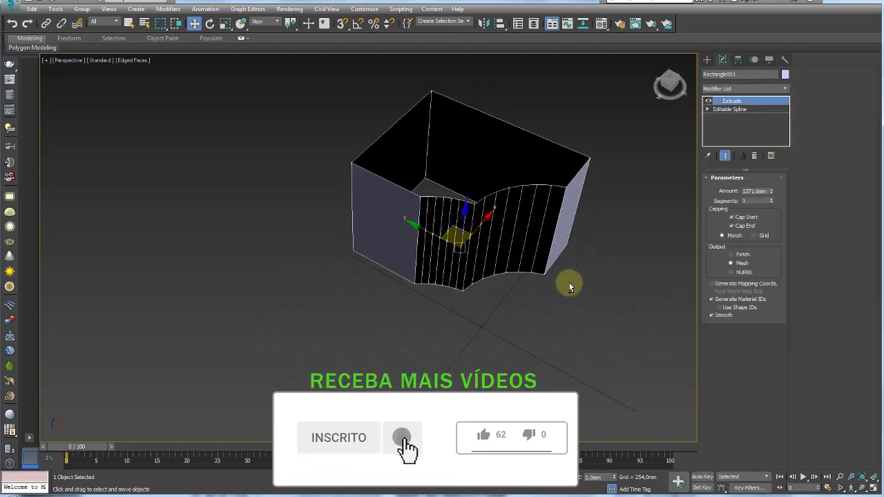
middle_click_drag(571, 288, 415, 158, "alt")
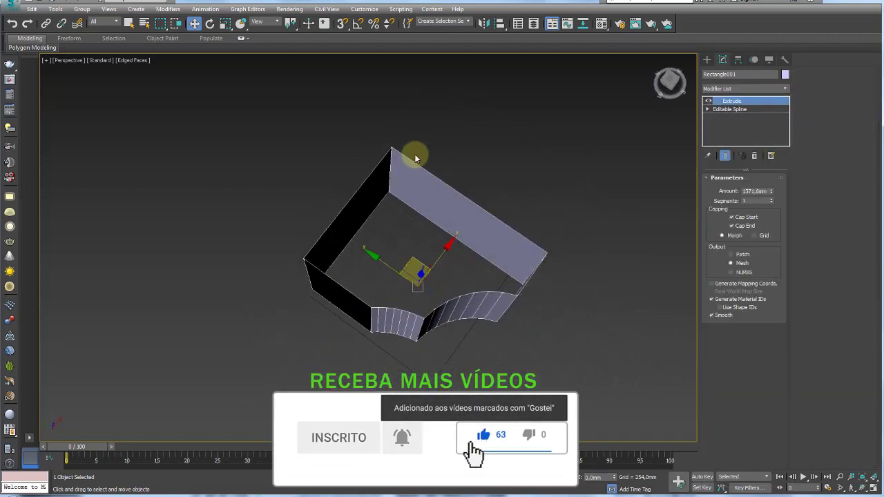
mouse_move(539, 274)
middle_mouse_down("alt")
mouse_move(510, 275)
mouse_move(573, 255)
mouse_move(518, 306)
middle_mouse_up("alt")
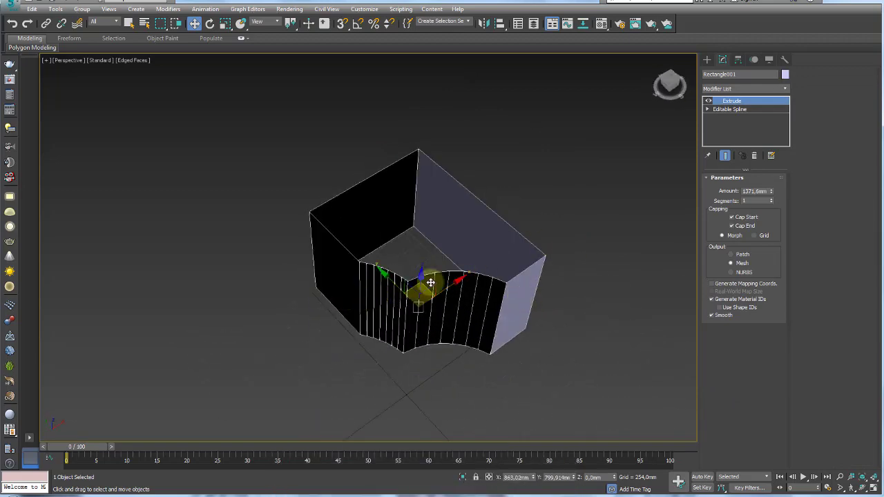
left_click(724, 114)
- Enter Vertex mode on the outline and reshape the curve at its right end vertex
left_click(708, 111)
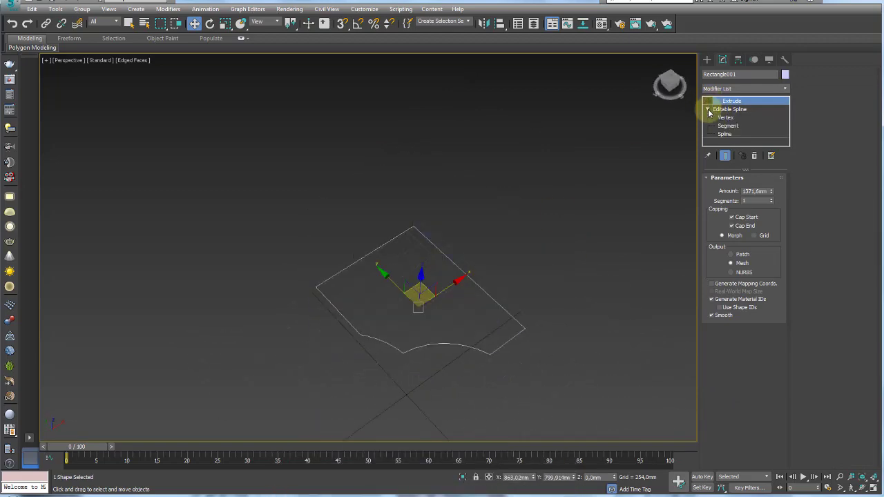
left_click(725, 118)
scroll(432, 268, "up", 3)
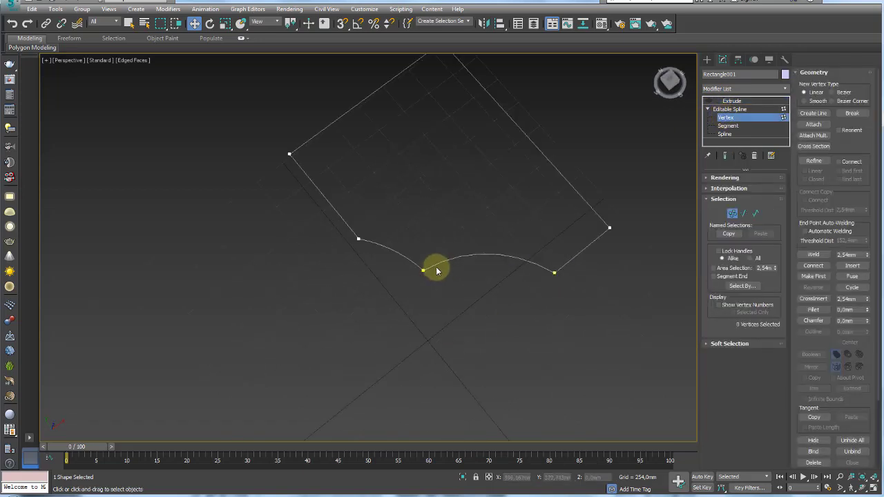
scroll(456, 279, "up", 3)
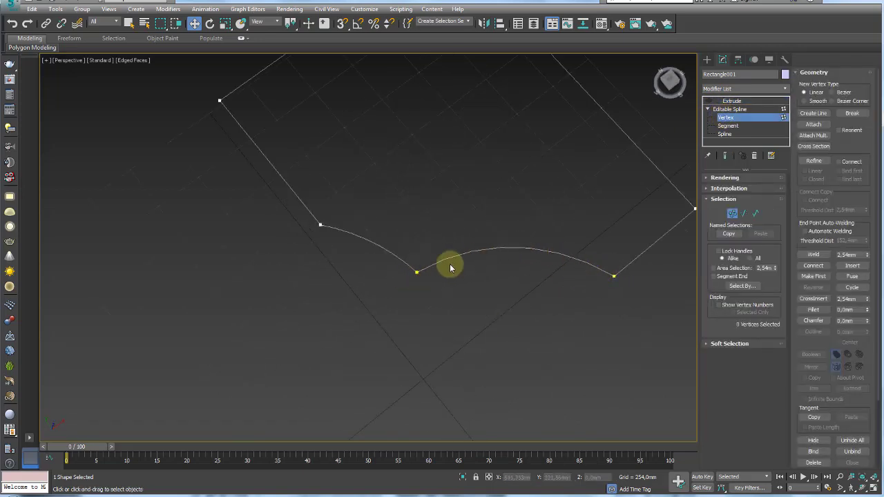
scroll(587, 304, "down", 2)
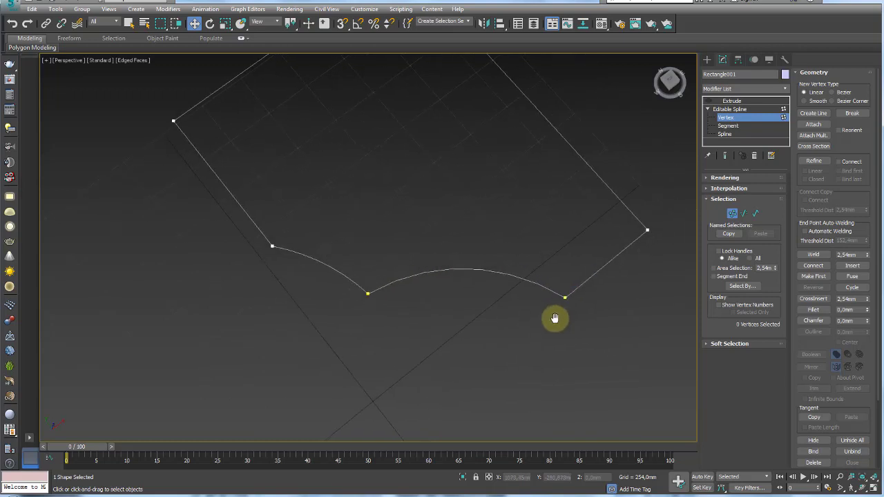
scroll(559, 317, "down", 2)
scroll(555, 322, "down", 1)
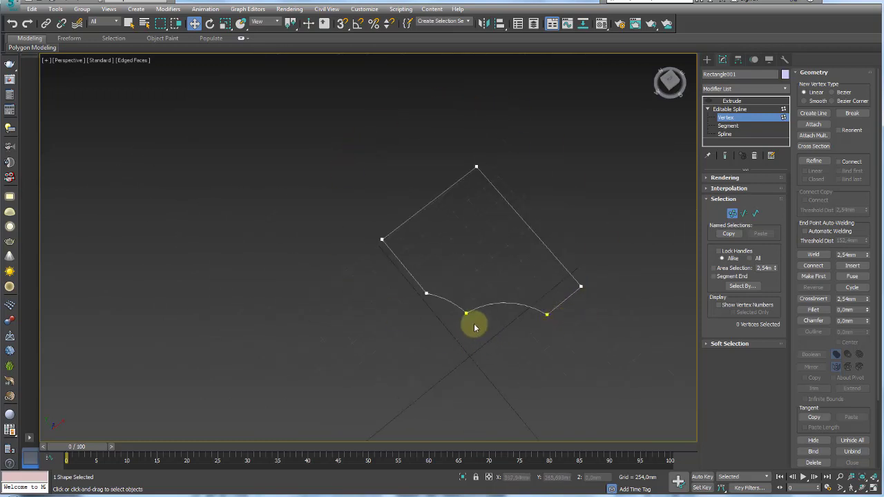
scroll(473, 323, "up", 2)
left_click(456, 305)
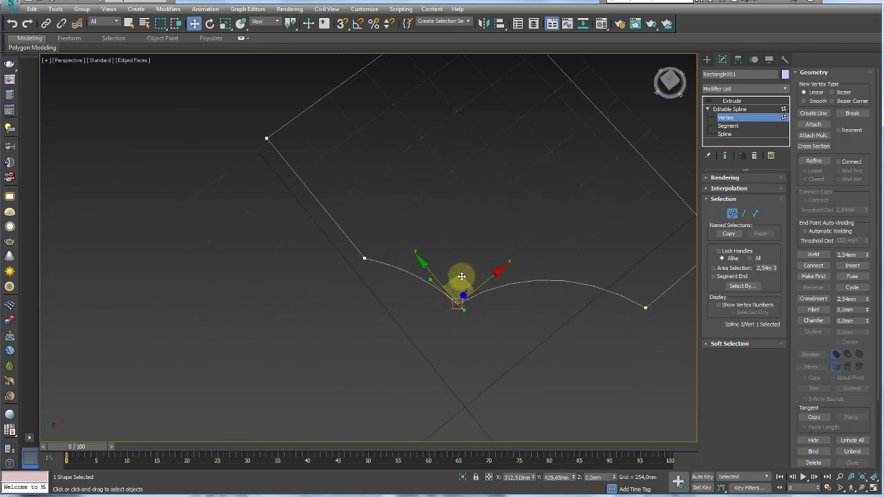
left_click(645, 309)
mouse_move(648, 283)
left_mouse_down()
mouse_move(470, 194)
mouse_move(606, 297)
left_mouse_up()
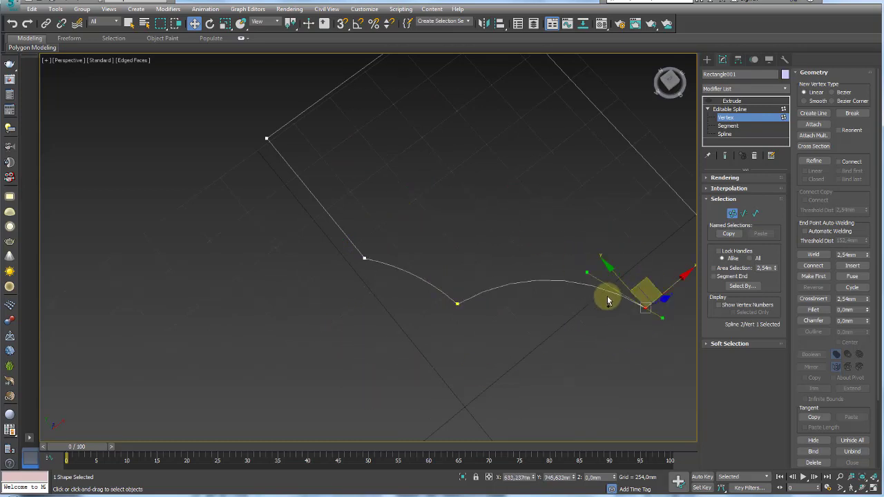
- Box-select the vertices along the curved edge and weld the overlapping ones
scroll(621, 311, "down", 1)
scroll(592, 308, "down", 2)
scroll(608, 331, "down", 2)
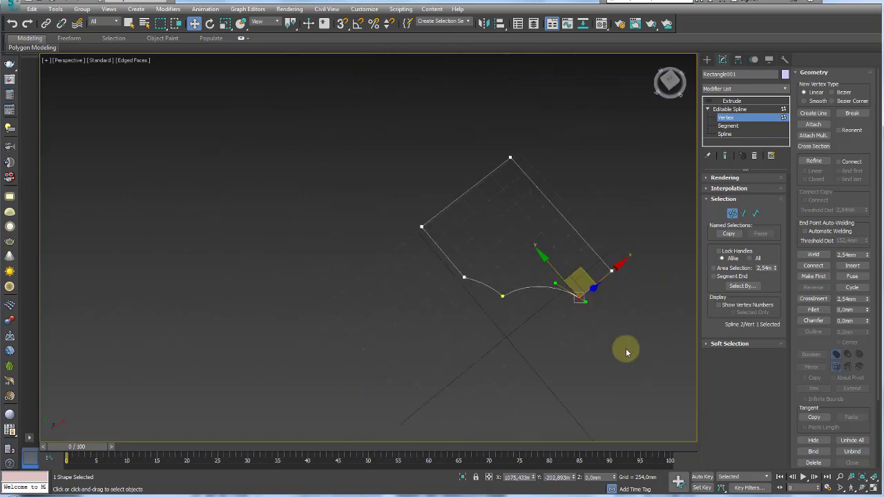
mouse_move(535, 326)
left_mouse_down()
mouse_move(446, 275)
mouse_move(459, 293)
left_mouse_up()
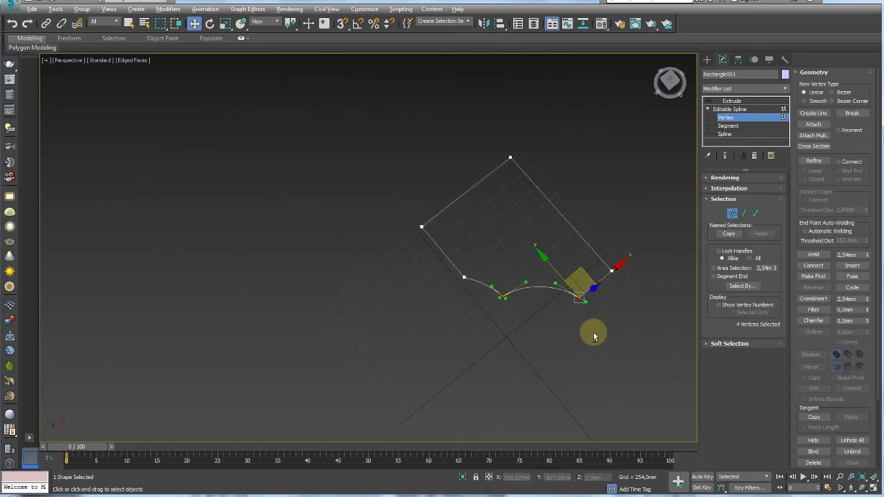
middle_click_drag(588, 329, 611, 344, "alt")
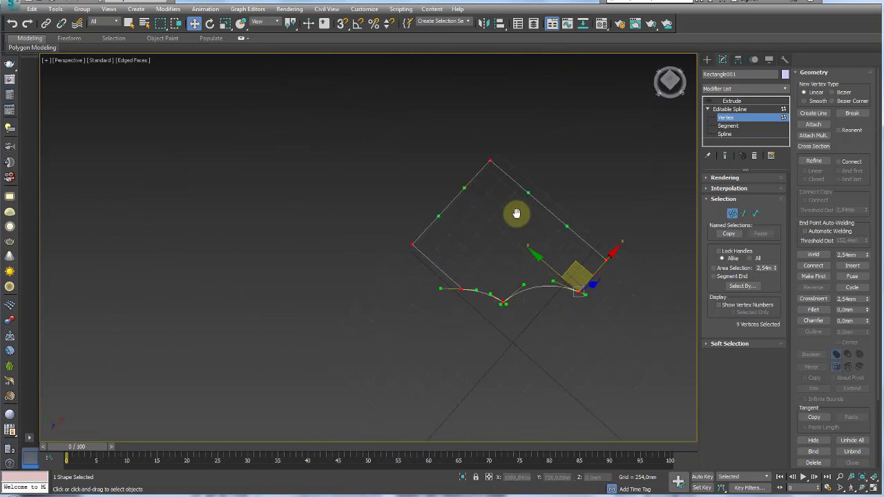
middle_click_drag(517, 213, 500, 191)
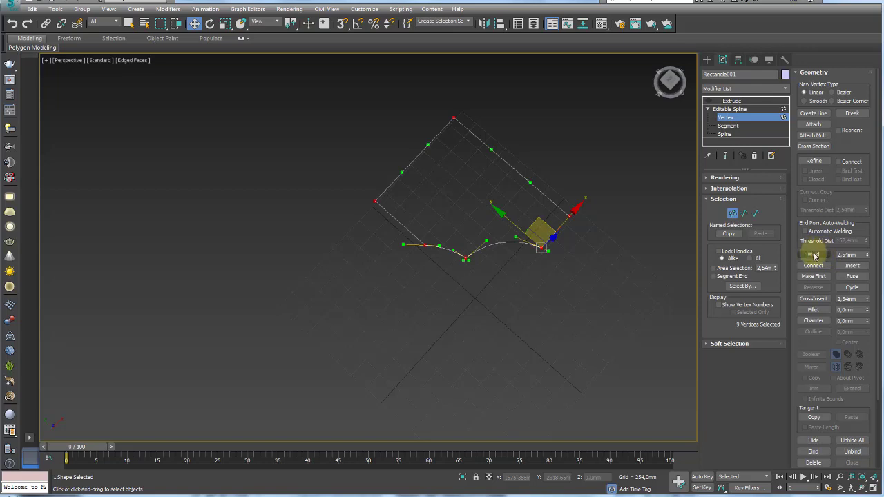
left_click(814, 255)
left_click(563, 276)
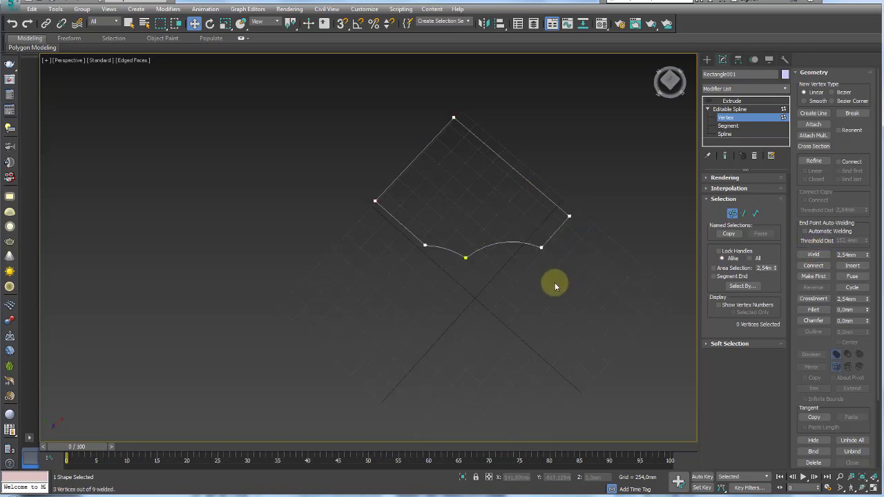
left_click_drag(457, 244, 478, 297)
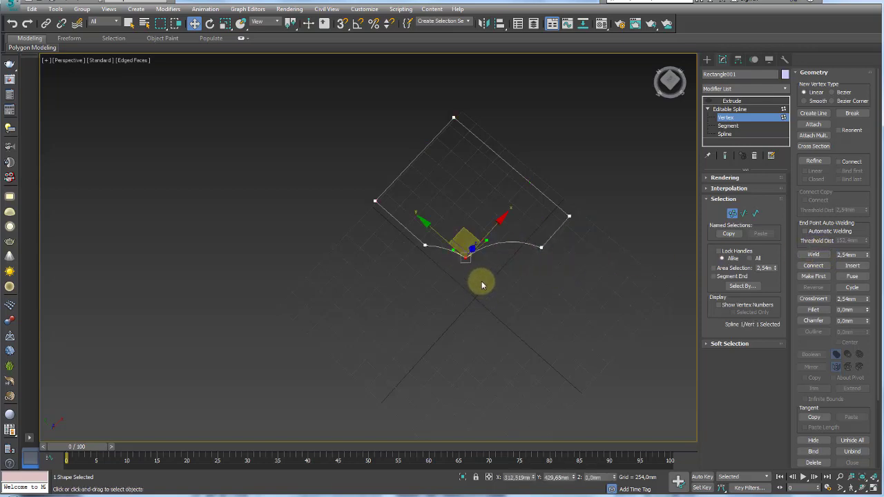
left_click(482, 282)
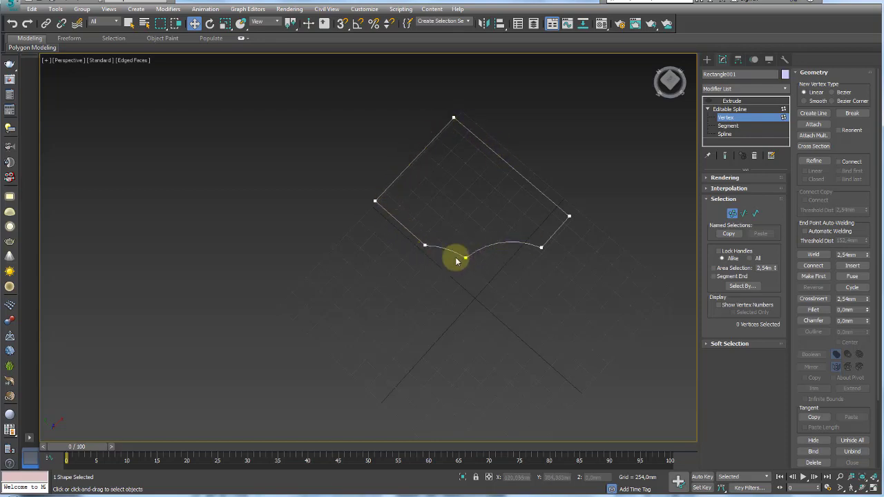
- Return to the extruded block, cancel a started rotation, and delete Rectangle001
left_click(729, 110)
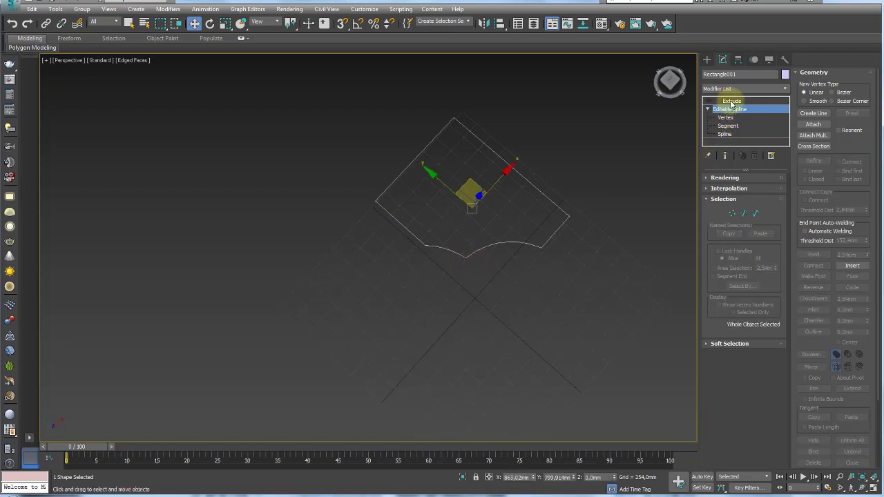
left_click(732, 101)
mouse_move(578, 235)
middle_mouse_down("alt")
mouse_move(489, 319)
mouse_move(517, 339)
mouse_move(472, 329)
mouse_move(517, 300)
mouse_move(549, 228)
middle_mouse_up("alt")
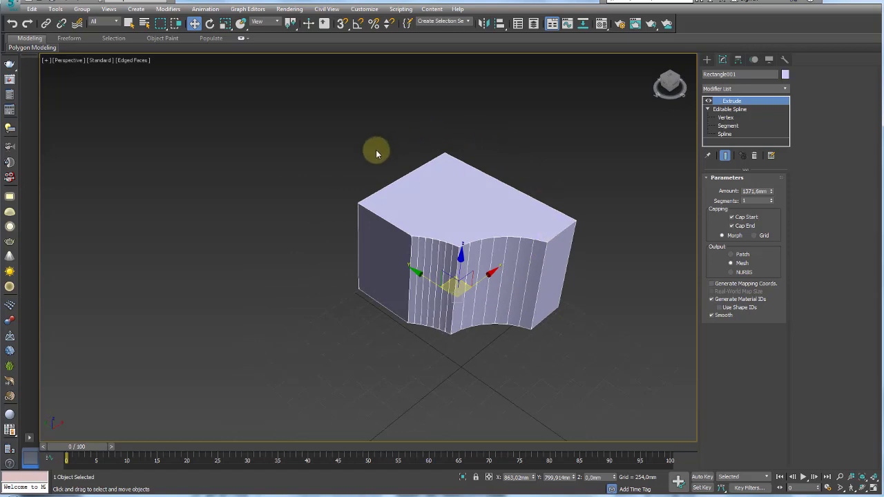
mouse_move(563, 314)
middle_mouse_down("alt")
mouse_move(527, 310)
mouse_move(497, 228)
mouse_move(596, 250)
mouse_move(556, 315)
mouse_move(519, 310)
mouse_move(569, 325)
mouse_move(560, 310)
mouse_move(583, 256)
middle_mouse_up("alt")
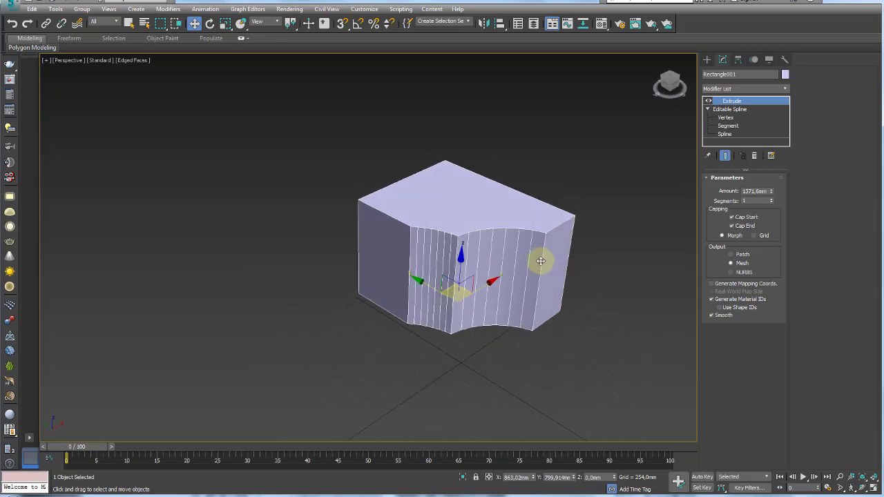
key("e")
mouse_move(536, 262)
left_mouse_down()
mouse_move(484, 266)
mouse_move(417, 306)
mouse_move(450, 316)
mouse_move(417, 322)
mouse_move(438, 310)
left_mouse_up()
right_click(538, 324)
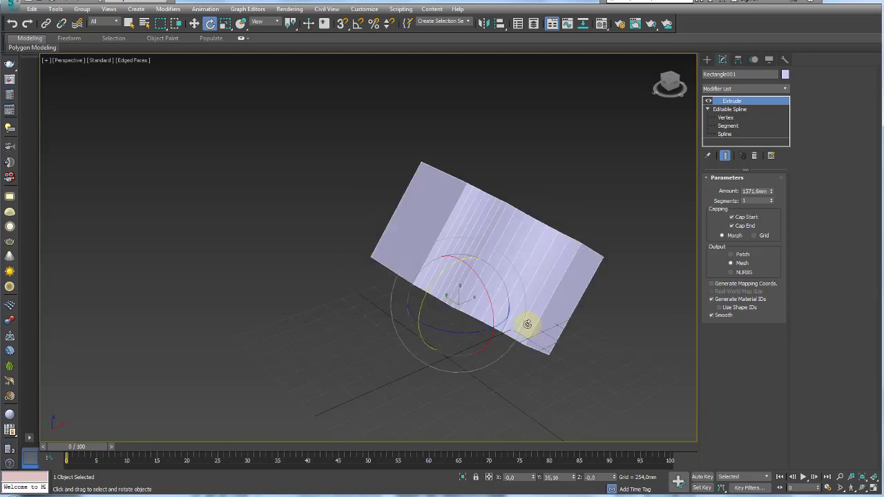
key("Delete")
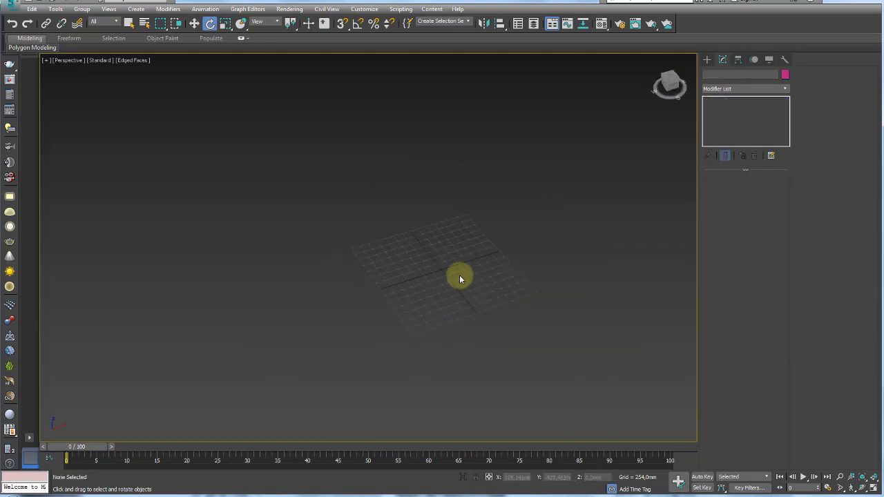
- Zoom and pan the perspective view across the empty home grid
scroll(456, 274, "up", 5)
middle_click_drag(434, 288, 354, 284)
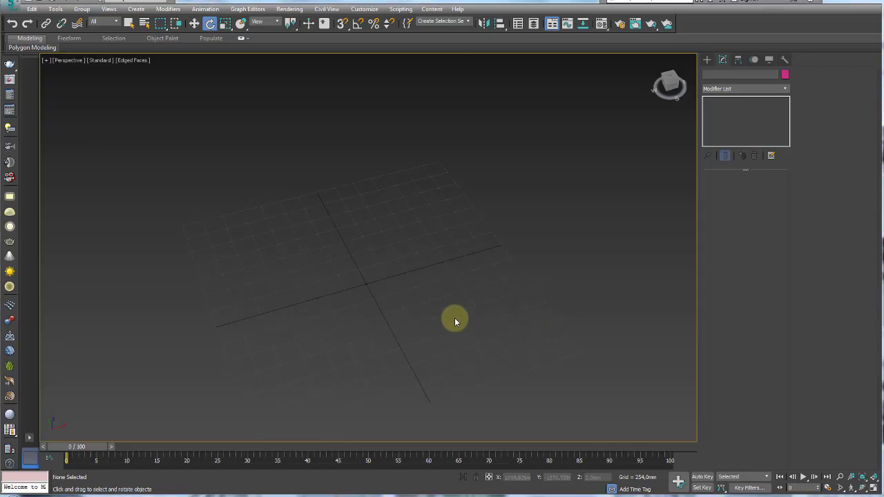
- Draw a 200 × 300 mm rectangle spline and Shift-drag a copy to its right
left_click(706, 61)
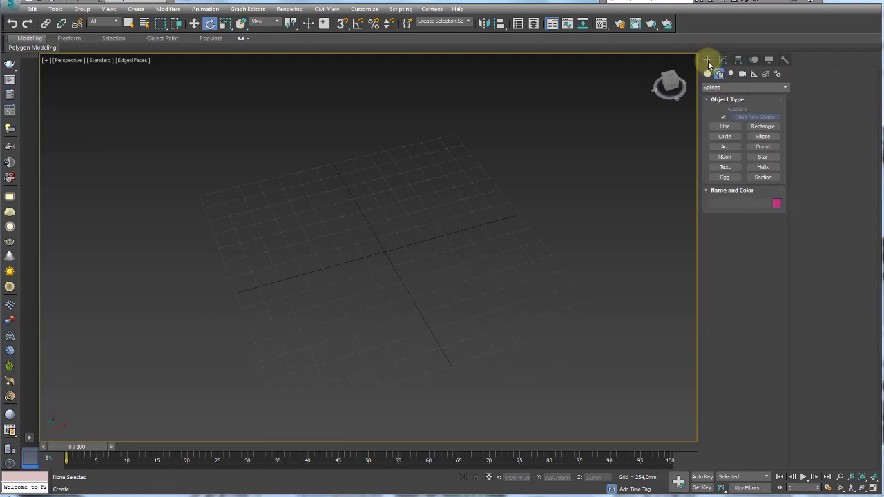
left_click(770, 128)
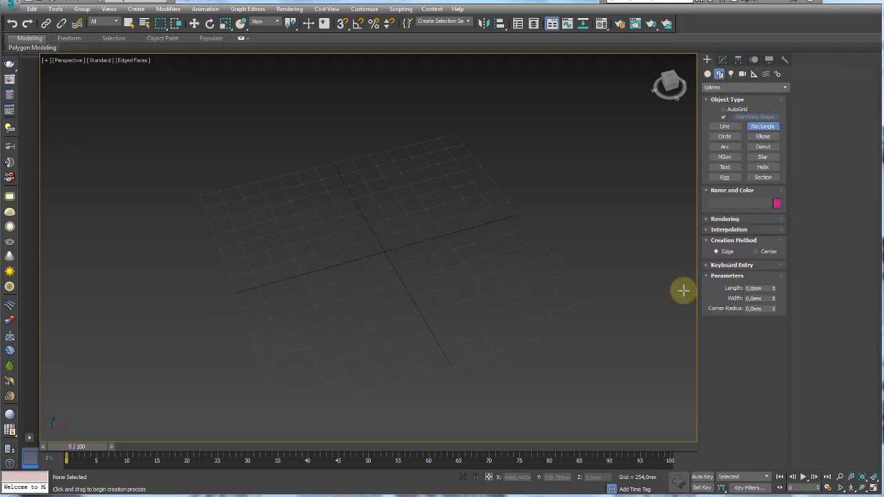
left_click_drag(315, 268, 448, 281)
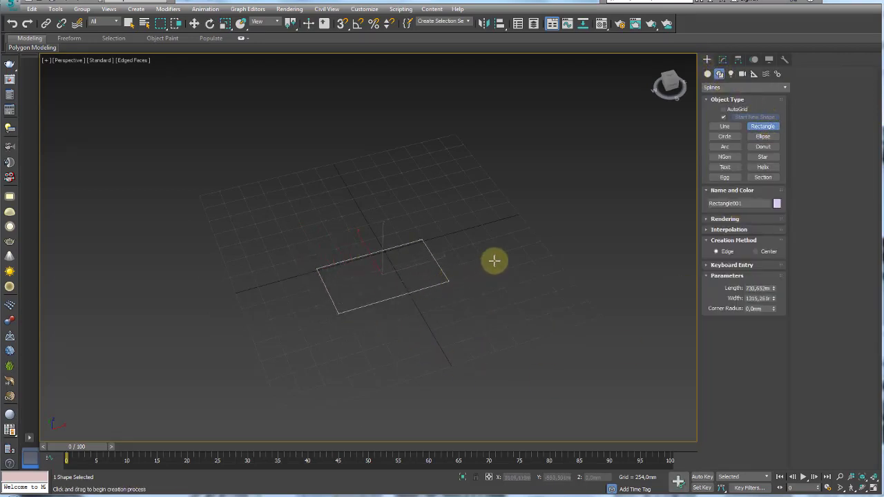
mouse_move(493, 261)
middle_mouse_down("alt")
mouse_move(450, 274)
mouse_move(504, 286)
mouse_move(475, 292)
middle_mouse_up("alt")
type("200")
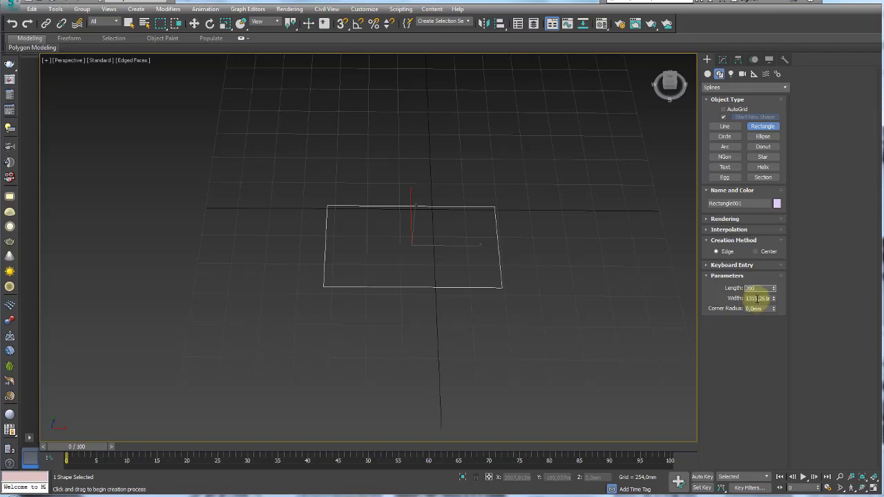
double_click(758, 298)
type("1")
key("Return")
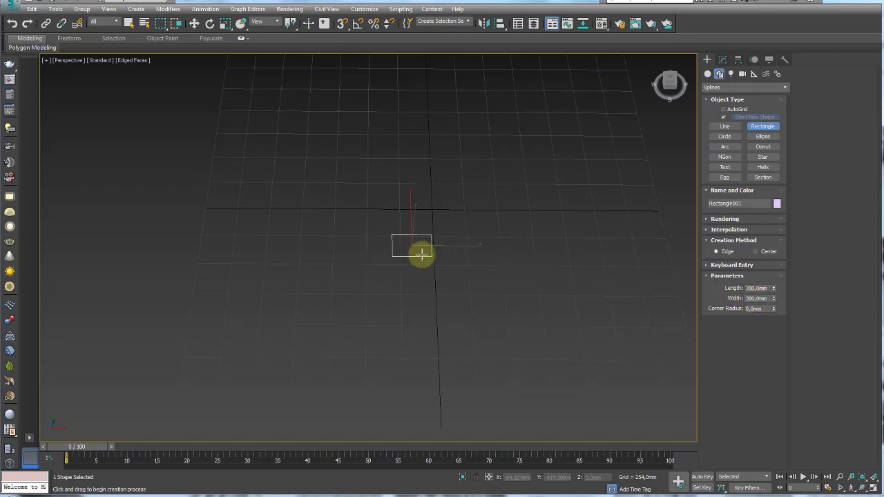
scroll(420, 253, "up", 3)
middle_click_drag(533, 293, 405, 245)
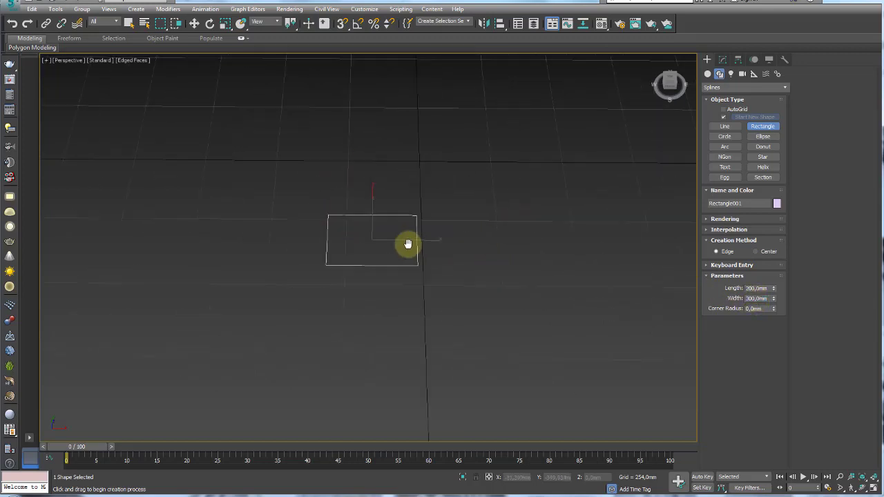
key("w")
left_click_drag(428, 250, 566, 250, "shift")
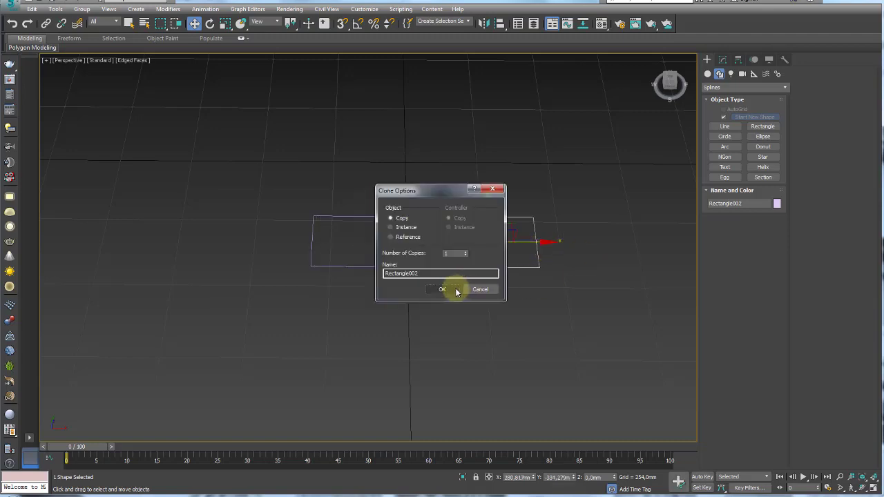
- Make a single copy, set Rectangle002's Length to 500 mm, and shift it along X
left_click(438, 290)
left_click(723, 59)
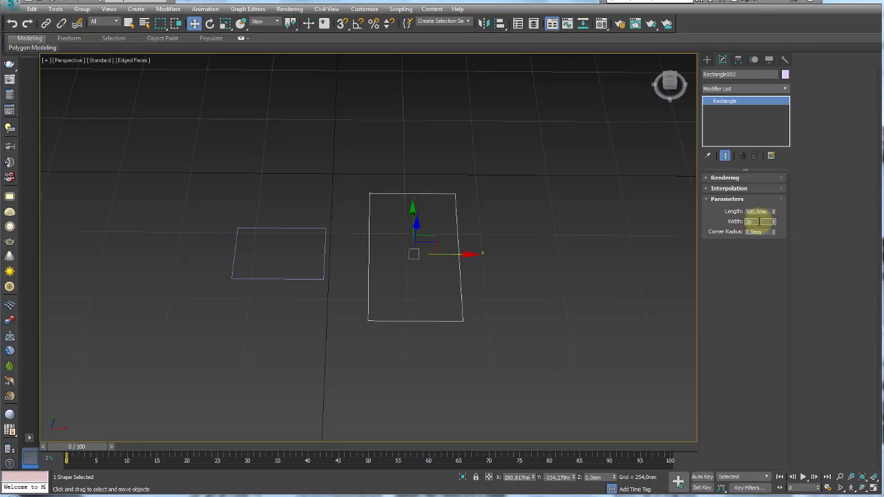
middle_click_drag(503, 241, 500, 233)
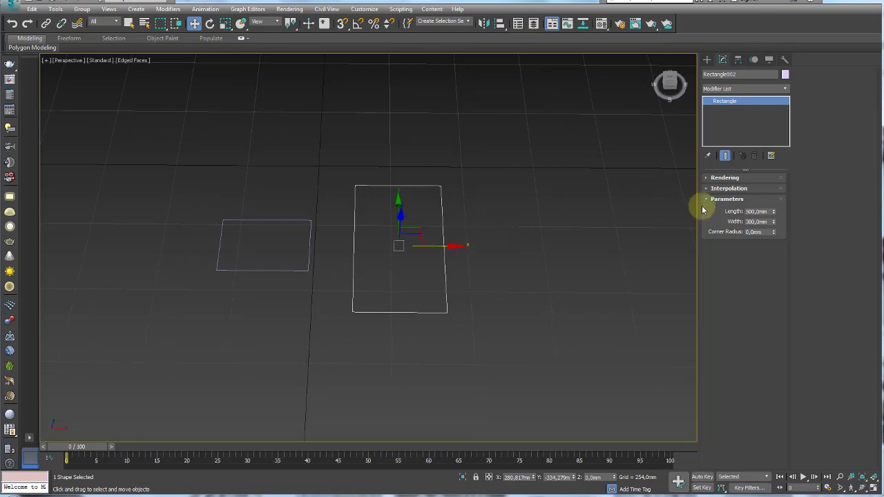
left_click_drag(436, 247, 426, 248)
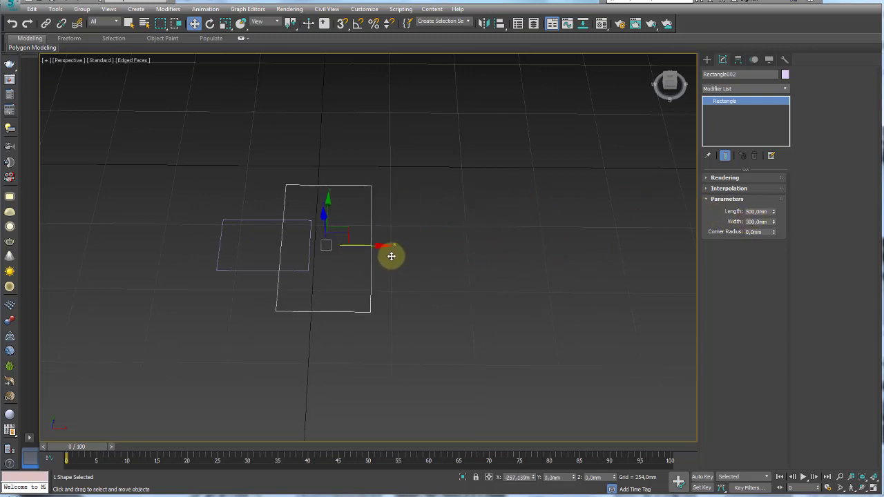
middle_click_drag(426, 248, 433, 339, "alt")
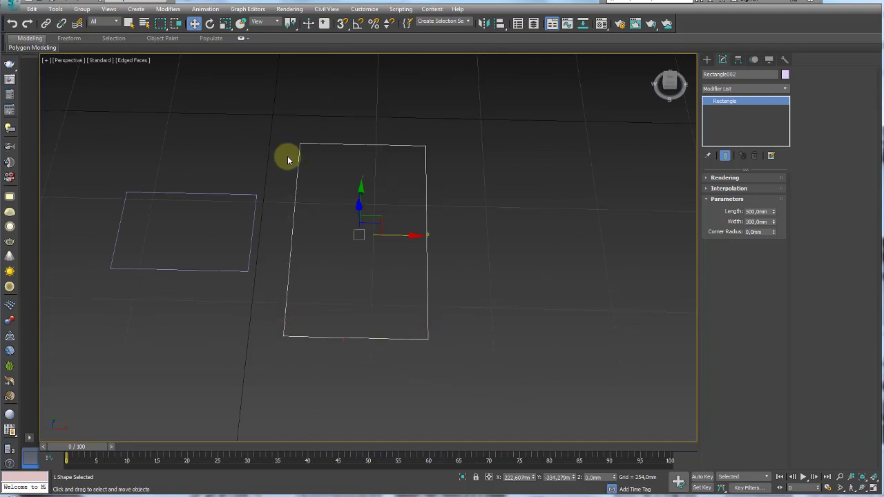
mouse_move(426, 194)
middle_mouse_down()
mouse_move(446, 160)
mouse_move(433, 192)
middle_mouse_up()
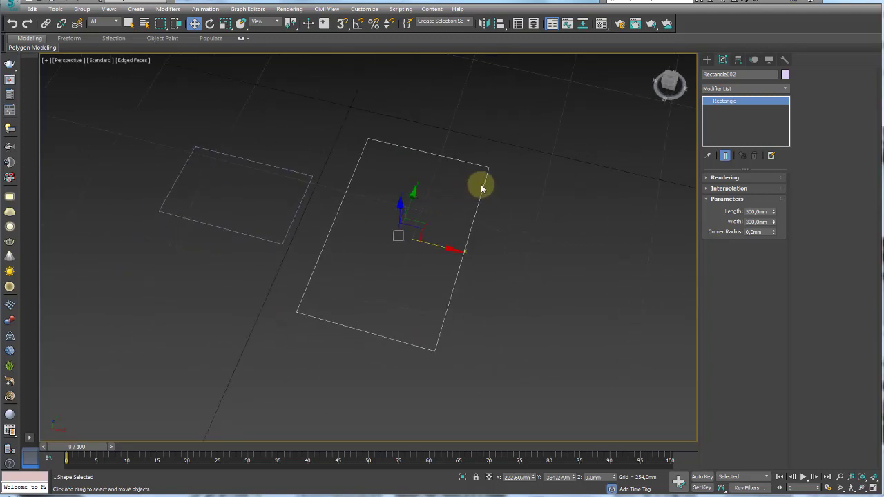
- Convert Rectangle002 to an Editable Spline and select its four corner vertices
right_click(484, 183)
mouse_move(511, 296)
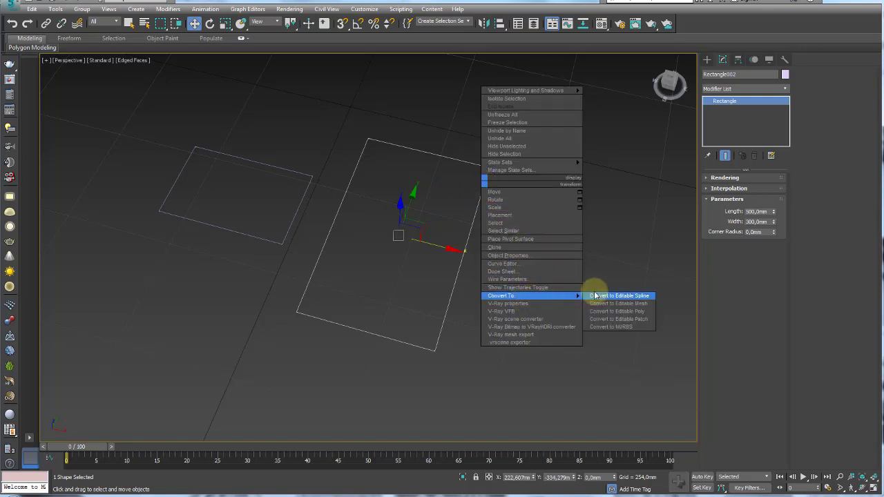
left_click(613, 296)
left_click(731, 214)
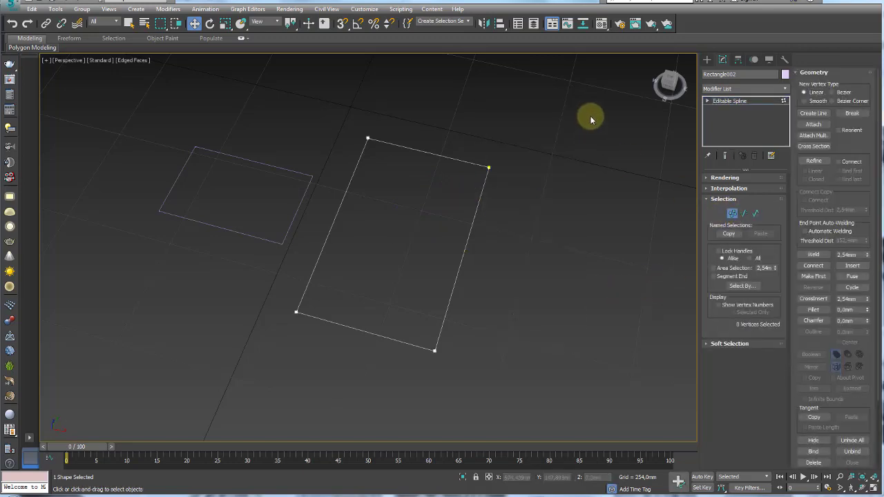
left_click_drag(590, 116, 220, 408)
mouse_move(220, 408)
middle_mouse_down("alt")
mouse_move(480, 342)
mouse_move(444, 325)
mouse_move(853, 315)
middle_mouse_up("alt")
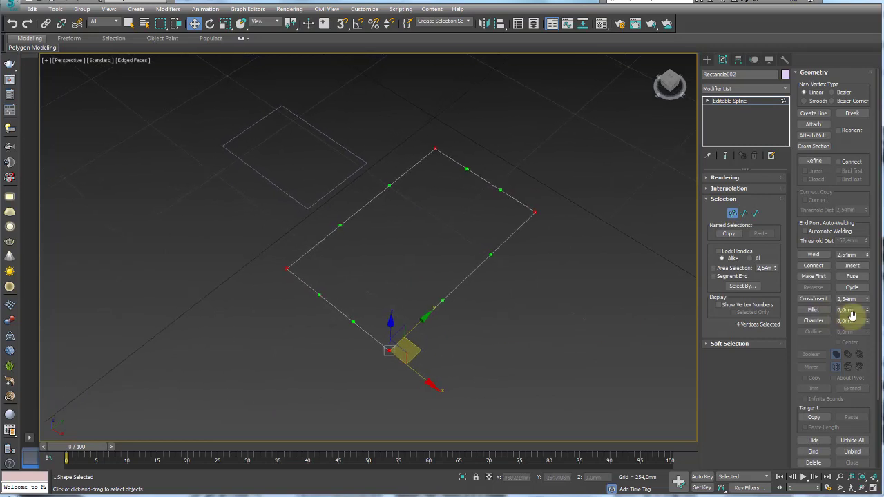
middle_click_drag(491, 306, 587, 302)
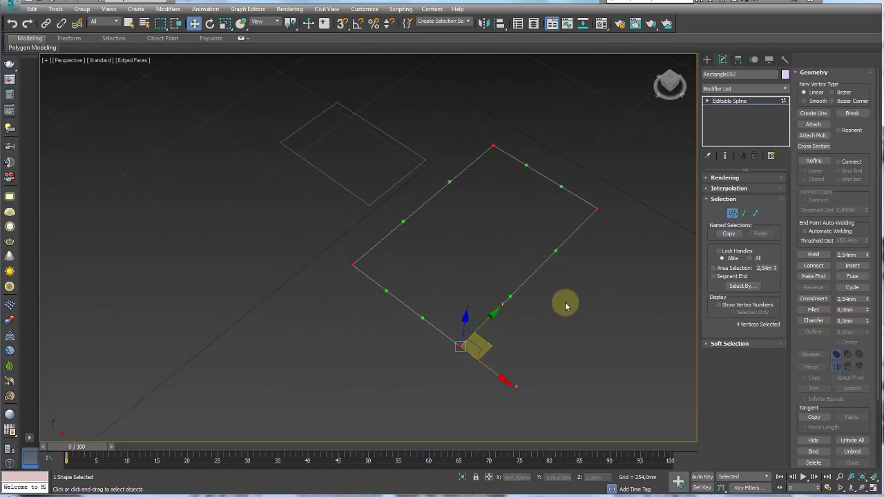
- Fillet the four selected corners with a small radius
scroll(566, 306, "up", 3)
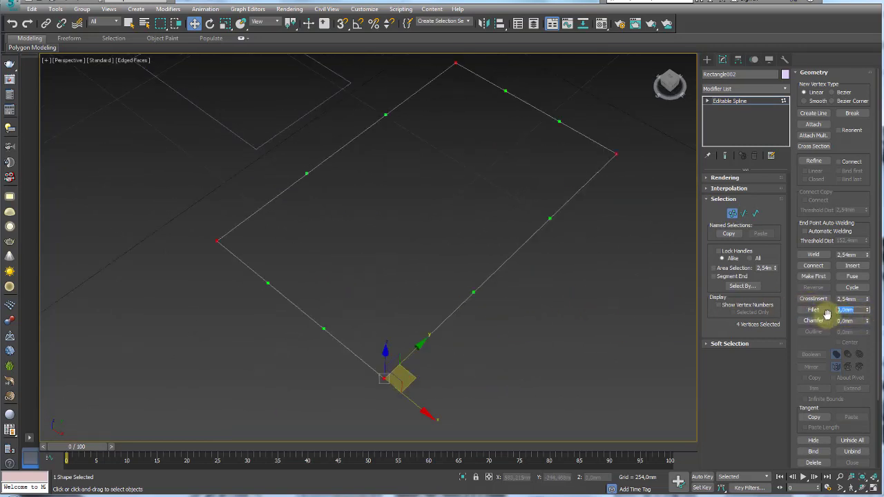
scroll(408, 328, "up", 2)
scroll(394, 330, "up", 3)
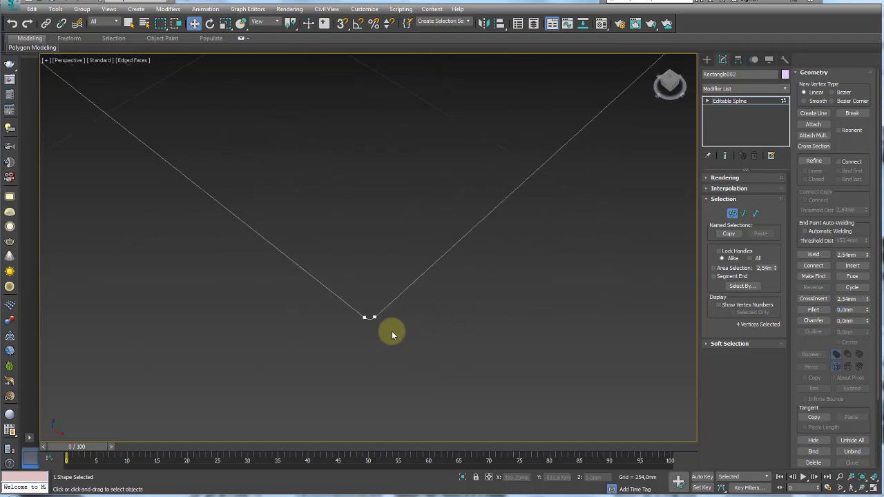
scroll(359, 314, "up", 4)
scroll(312, 294, "down", 2)
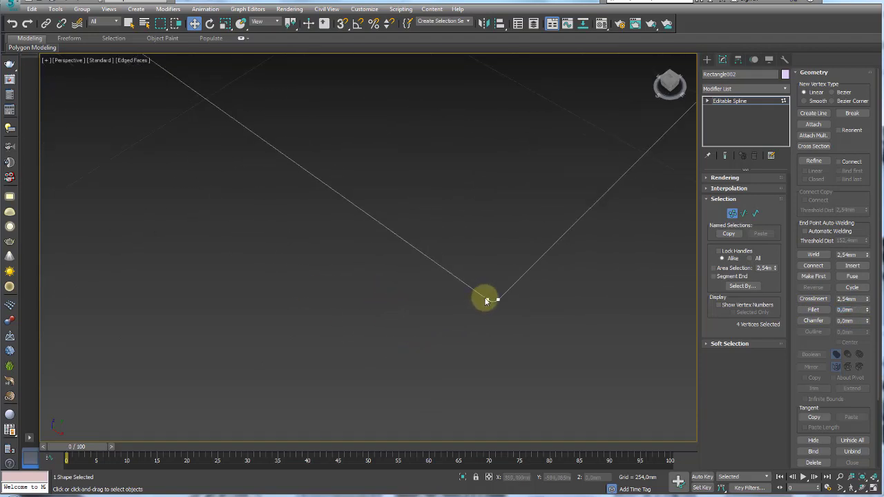
scroll(519, 292, "down", 1)
scroll(563, 253, "down", 4)
middle_click_drag(562, 253, 513, 300)
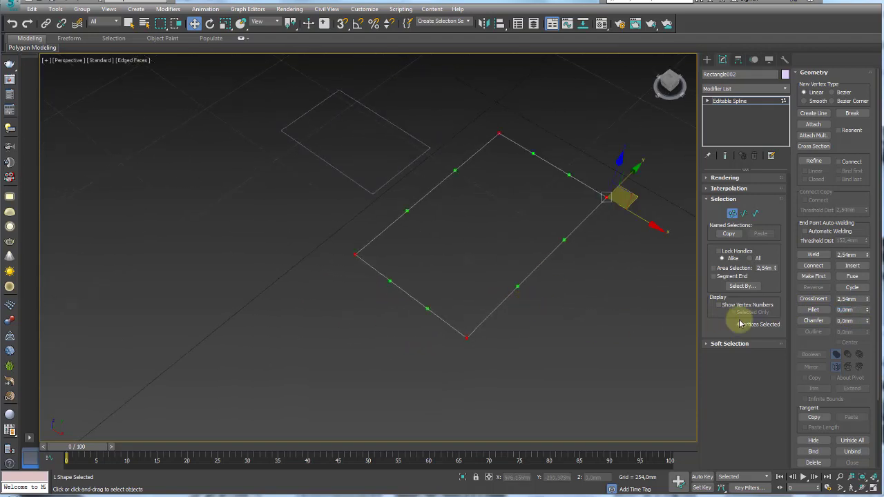
left_click(867, 308)
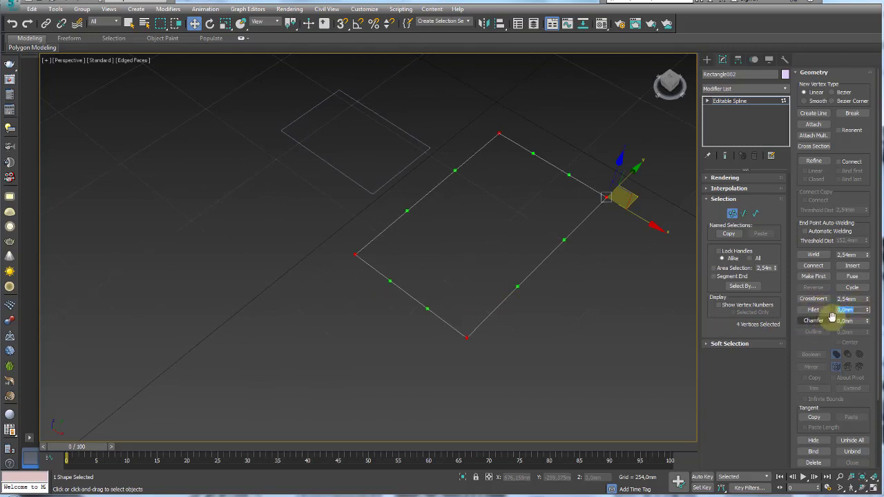
type("10")
key("Return")
- Undo the fillet and reapply it so all four corners are rounded
scroll(483, 330, "up", 3)
scroll(398, 346, "up", 2)
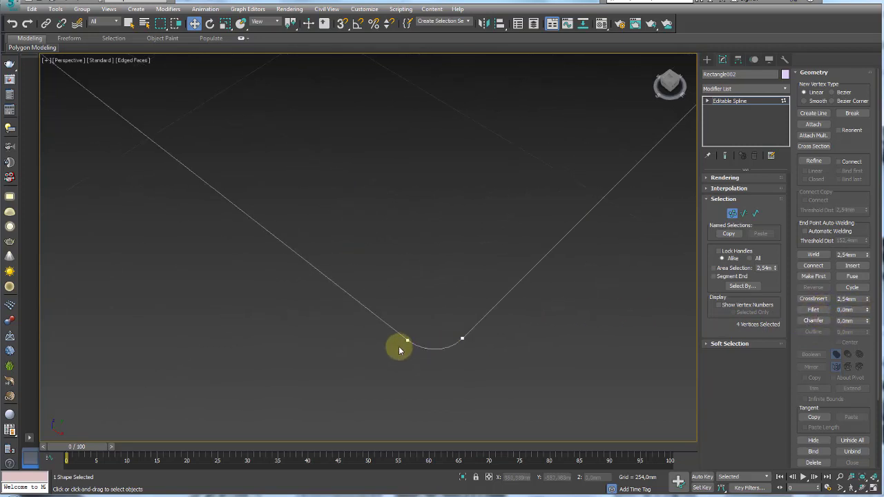
scroll(532, 325, "down", 5)
key("ctrl+z")
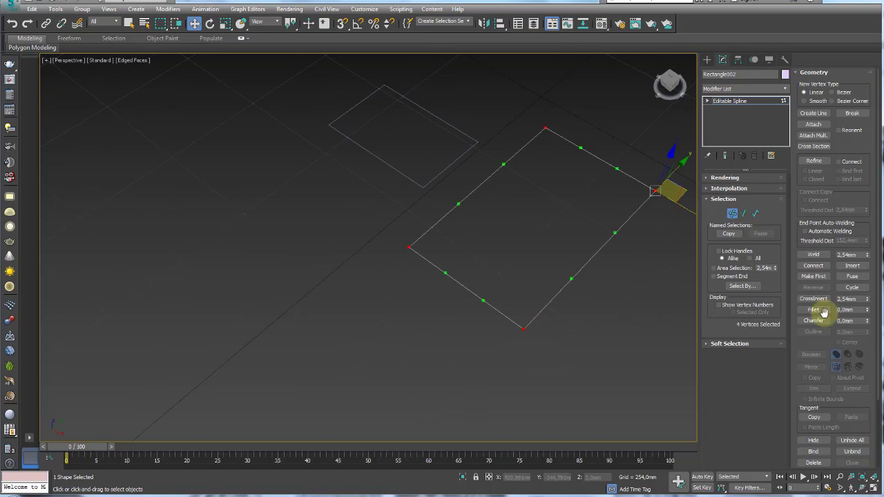
left_click(867, 308)
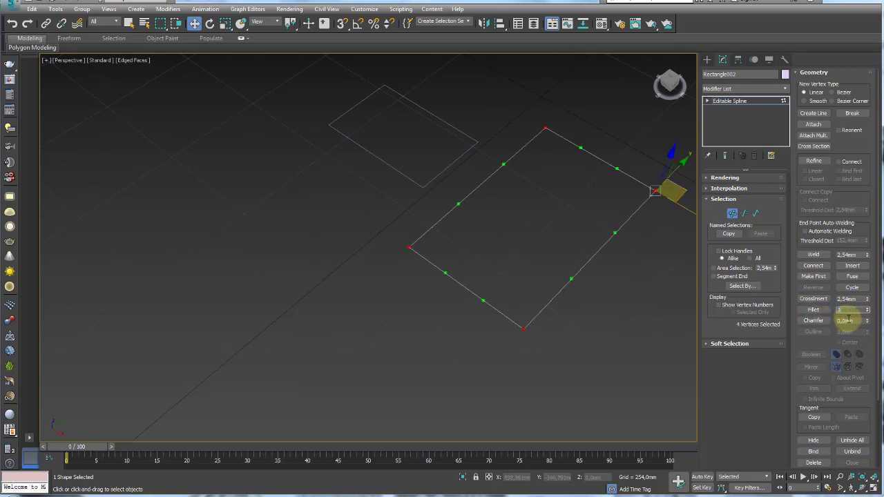
key("Return")
mouse_move(582, 320)
middle_mouse_down("alt")
mouse_move(479, 341)
mouse_move(460, 367)
mouse_move(461, 413)
mouse_move(483, 339)
mouse_move(539, 313)
middle_mouse_up("alt")
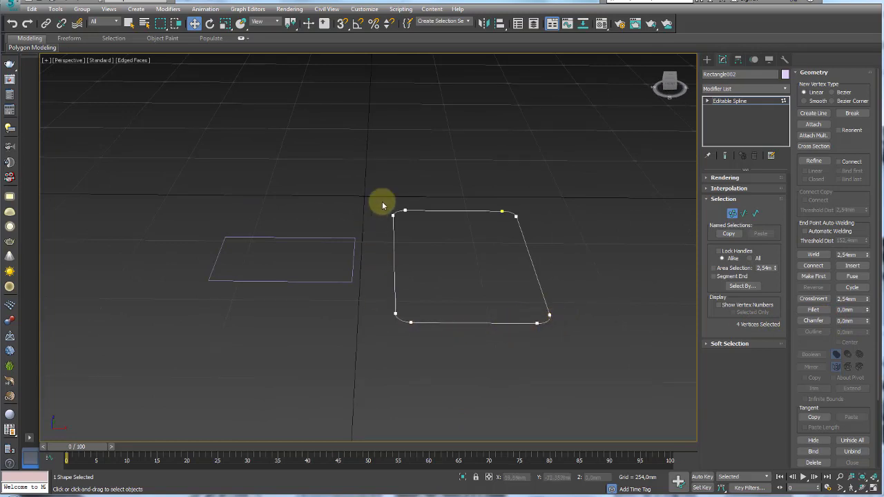
mouse_move(589, 233)
middle_mouse_down("alt")
mouse_move(568, 244)
mouse_move(560, 239)
middle_mouse_up("alt")
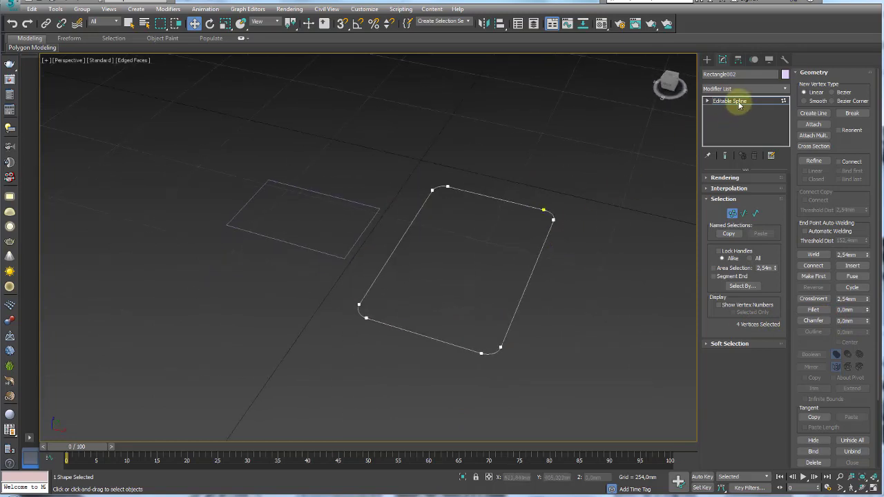
left_click(739, 104)
- Add an Extrude modifier to the rounded Rectangle002
left_click(785, 89)
left_click_drag(785, 97, 785, 201)
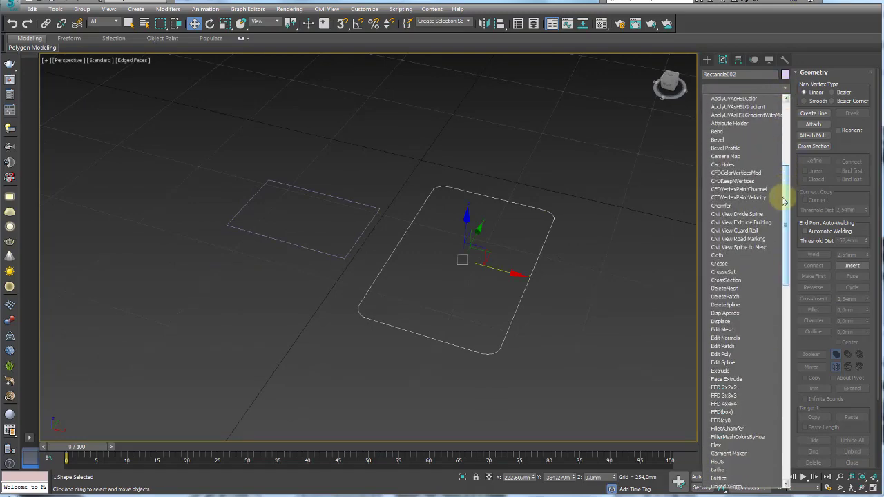
left_click(732, 371)
mouse_move(580, 309)
middle_mouse_down("alt")
mouse_move(508, 314)
mouse_move(555, 322)
mouse_move(615, 314)
mouse_move(589, 300)
middle_mouse_up("alt")
scroll(419, 274, "up", 2)
scroll(450, 263, "up", 2)
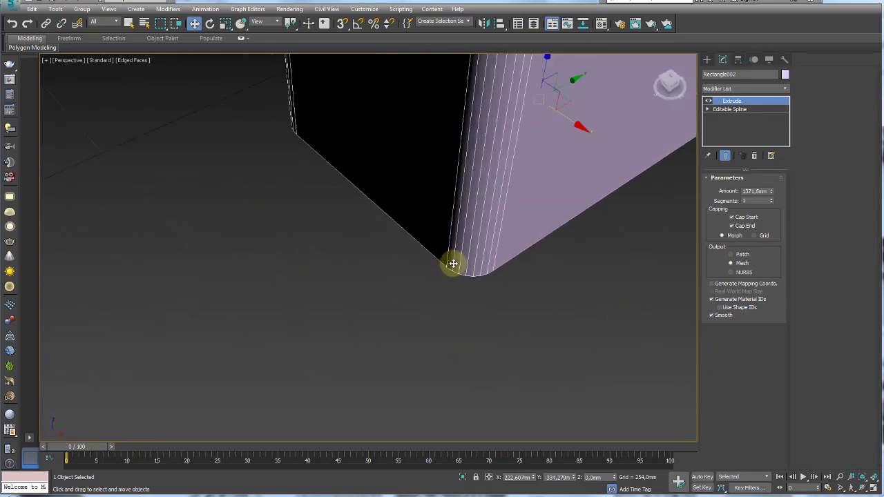
scroll(446, 262, "up", 2)
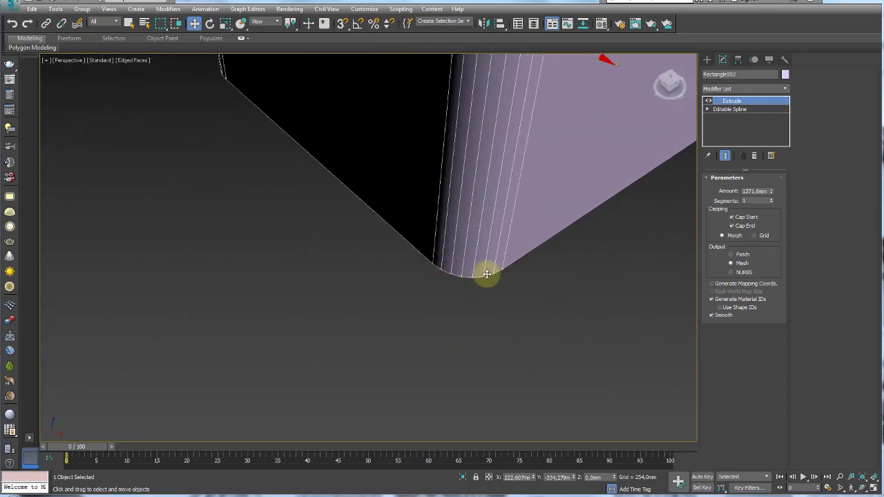
- Turn on Show End Result and raise the spline's Interpolation Steps from 6 to 86
left_click(732, 110)
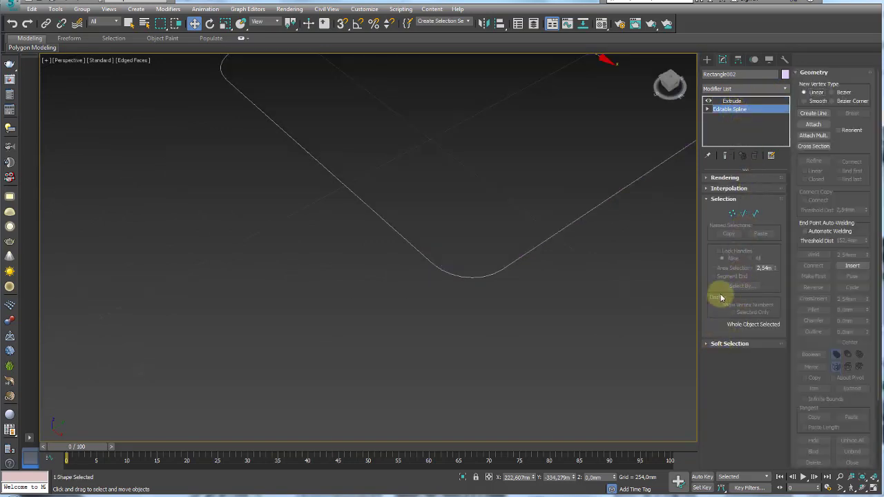
left_click(713, 193)
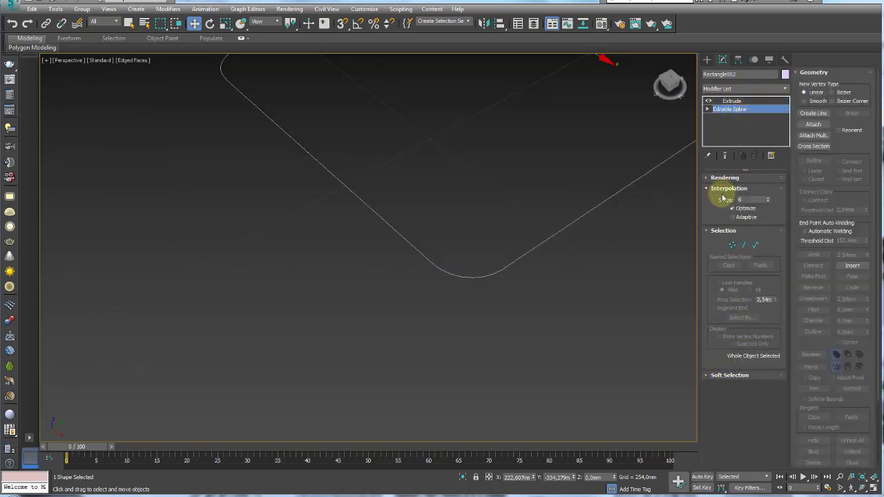
left_click(726, 157)
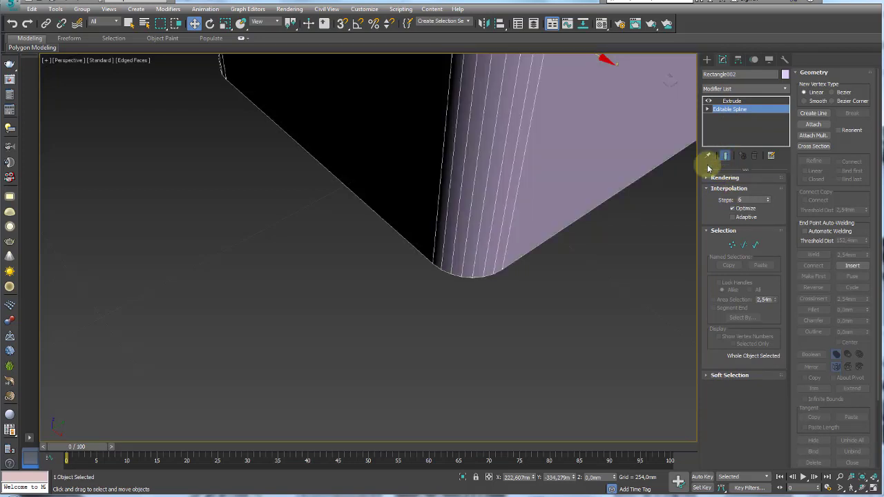
scroll(598, 217, "up", 2)
scroll(598, 217, "up", 1)
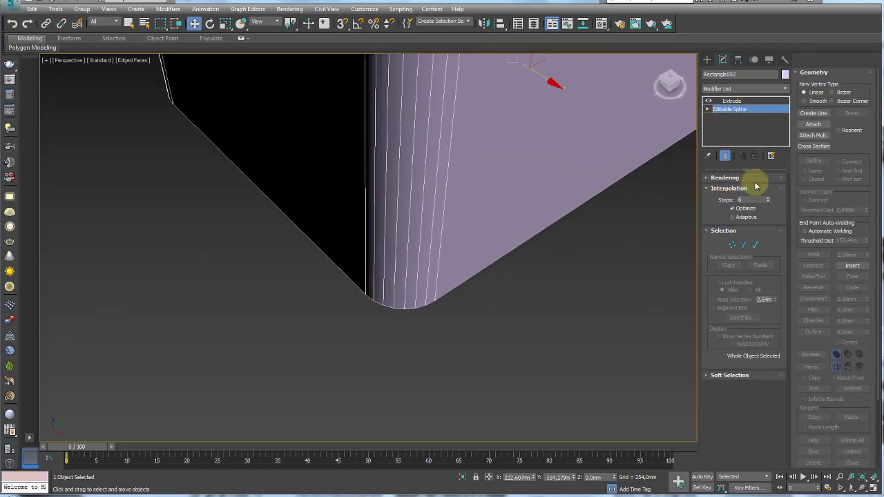
left_click_drag(768, 199, 769, 200)
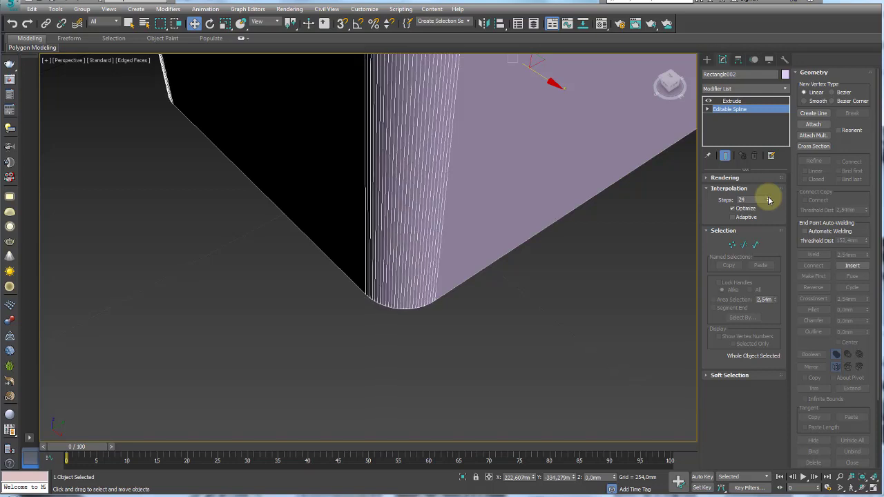
left_click_drag(769, 199, 769, 199)
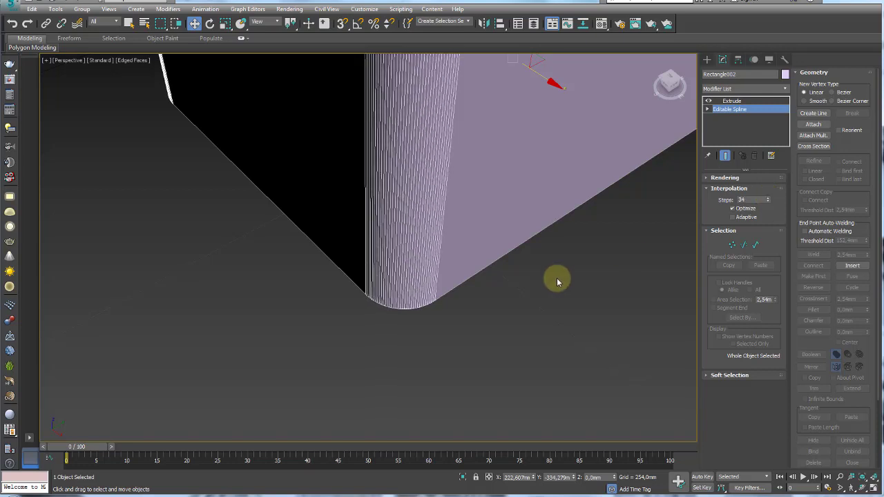
mouse_move(383, 328)
middle_mouse_down()
mouse_move(462, 291)
mouse_move(547, 275)
mouse_move(595, 253)
middle_mouse_up()
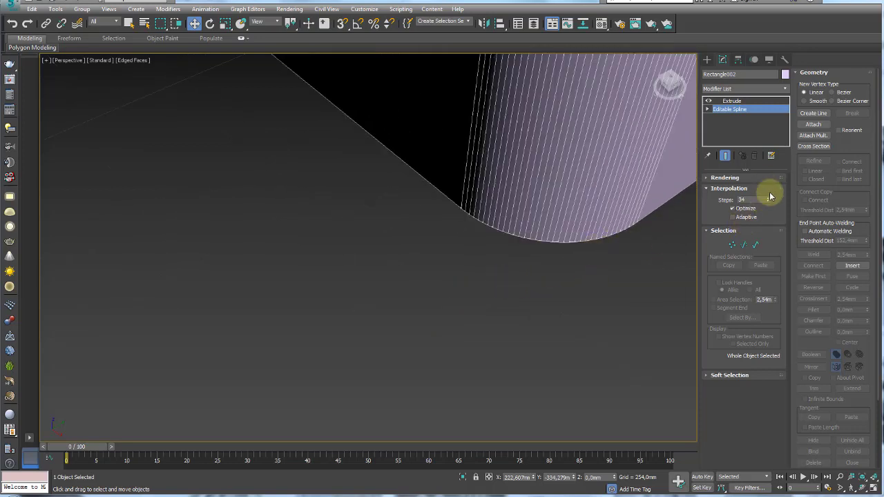
left_click_drag(769, 202, 766, 187)
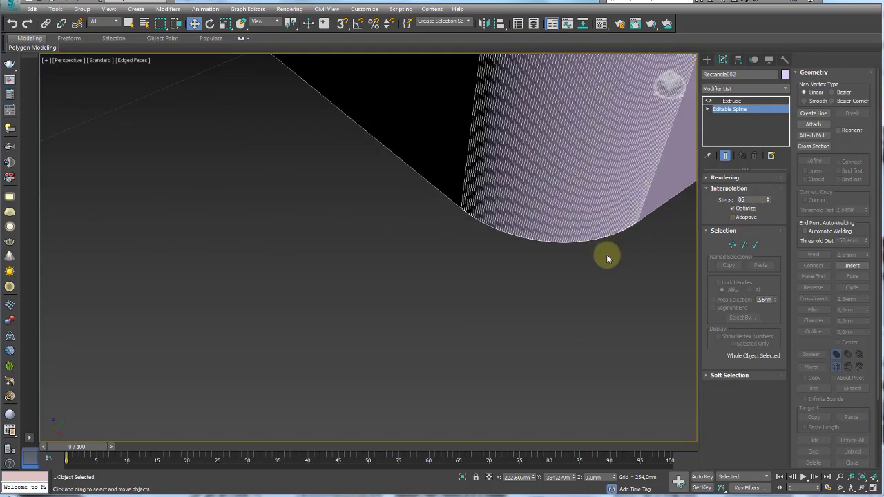
mouse_move(608, 253)
middle_mouse_down()
mouse_move(569, 292)
mouse_move(488, 329)
mouse_move(409, 315)
middle_mouse_up()
scroll(408, 315, "down", 5)
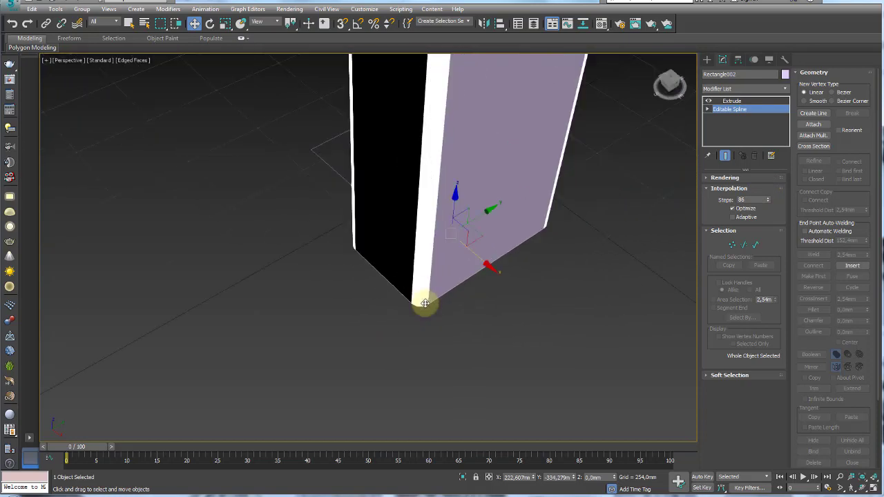
- Clone the extruded box beside the original as Rectangle003
left_click_drag(476, 257, 580, 343, "shift")
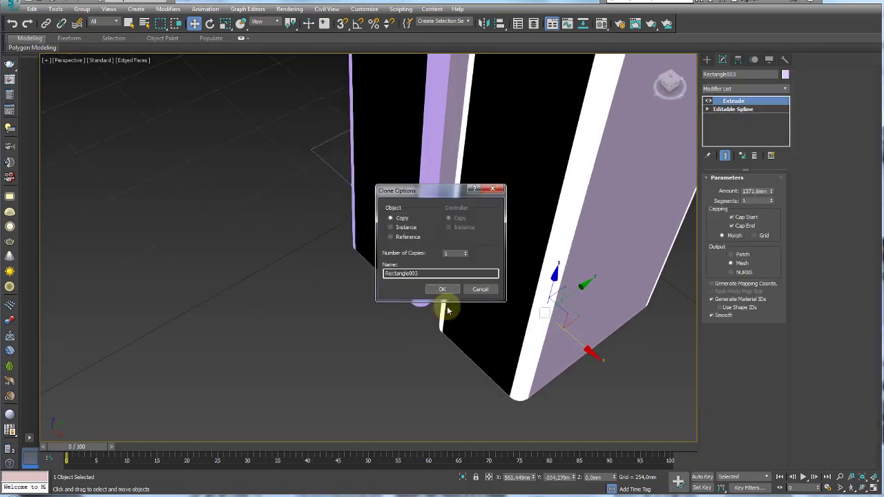
left_click(442, 289)
scroll(500, 306, "down", 3)
middle_click_drag(500, 306, 509, 255)
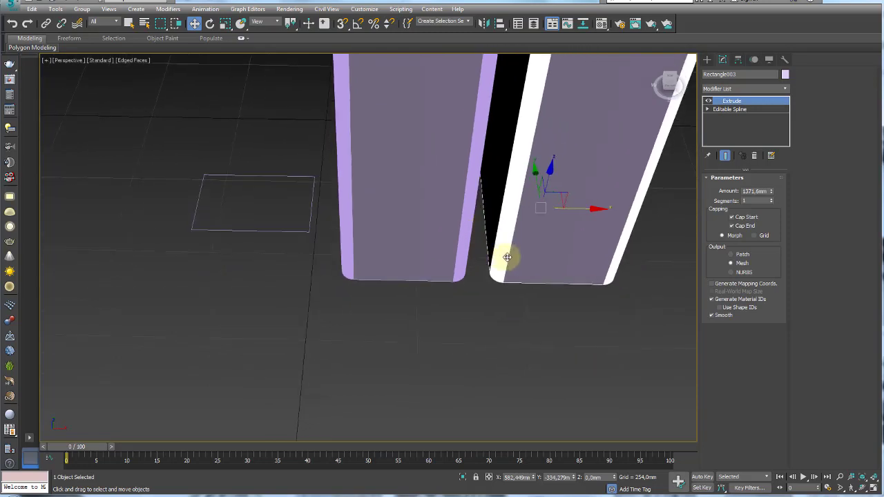
scroll(440, 289, "up", 5)
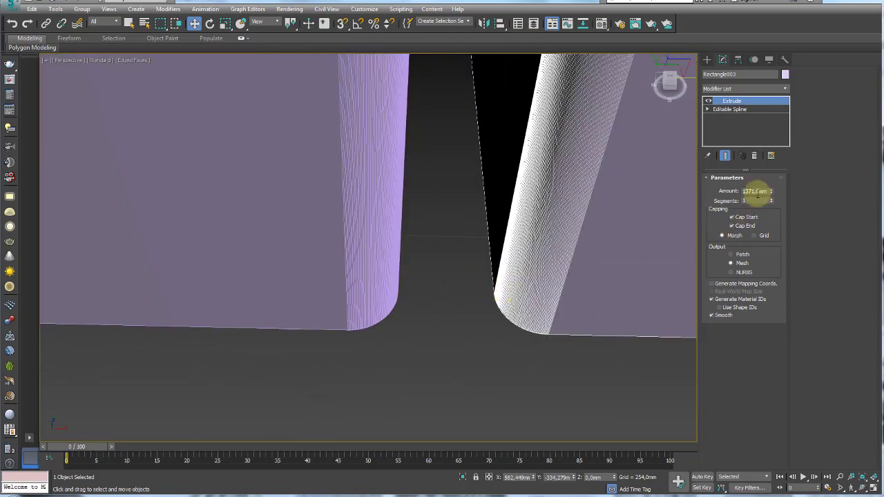
- Set the copy's Editable Spline Interpolation Steps to 5
left_click(731, 109)
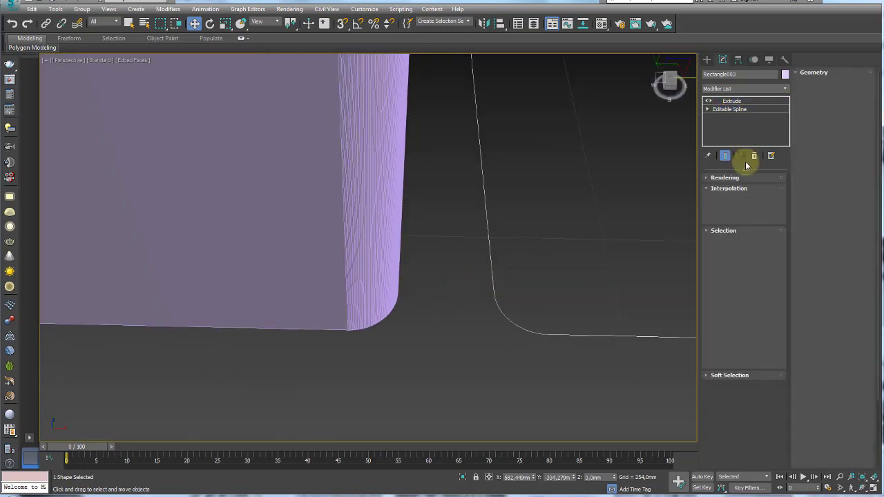
left_click(729, 188)
double_click(752, 199)
left_click(726, 156)
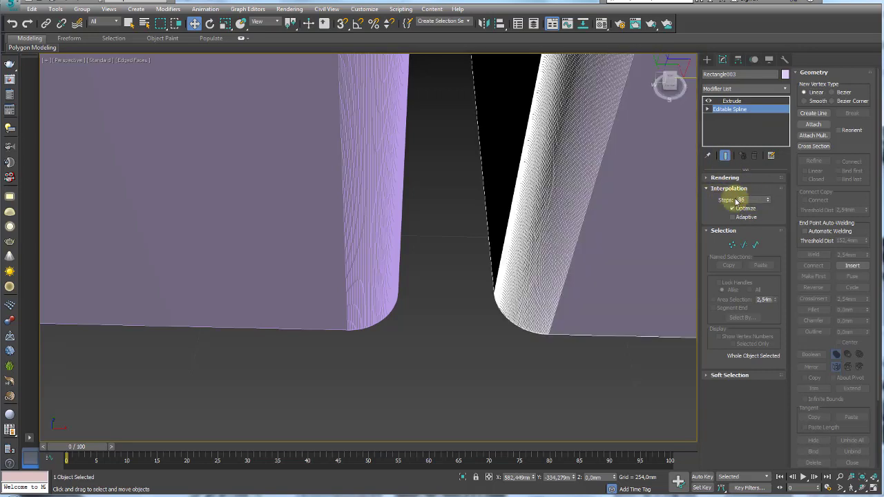
type("5")
key("Return")
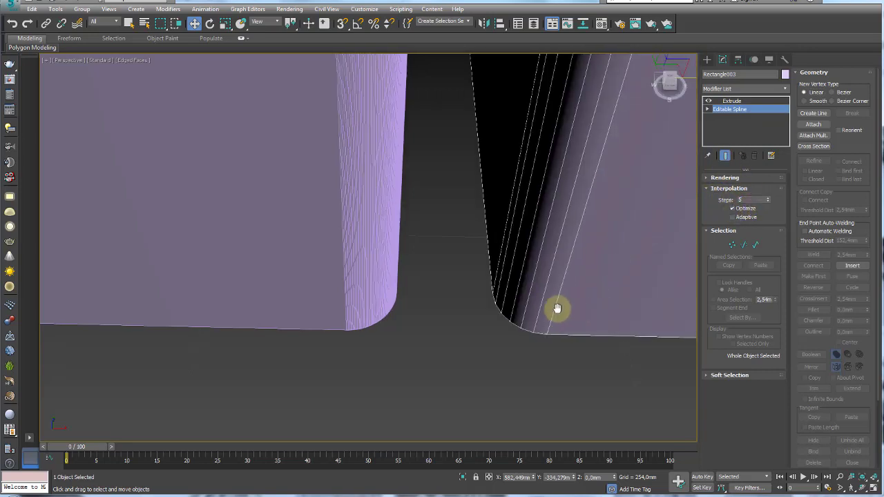
- Select and view both columns to compare the coarse copy's corners with the smooth original
mouse_move(556, 311)
middle_mouse_down("alt")
mouse_move(520, 316)
mouse_move(489, 373)
middle_mouse_up("alt")
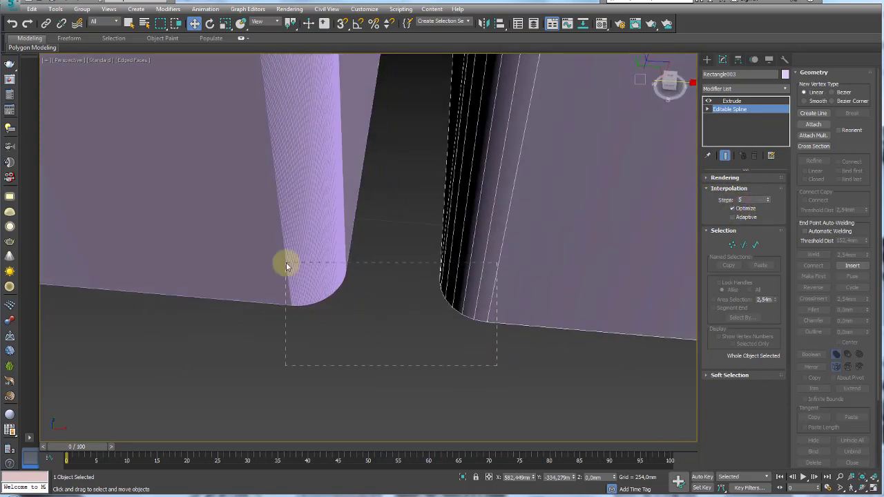
left_click_drag(497, 366, 286, 263)
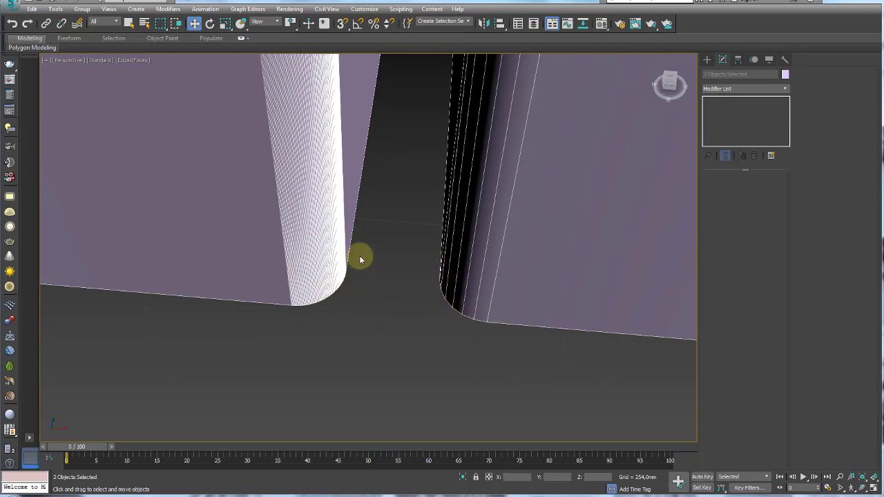
mouse_move(309, 340)
left_mouse_down()
mouse_move(248, 356)
mouse_move(373, 327)
left_mouse_up()
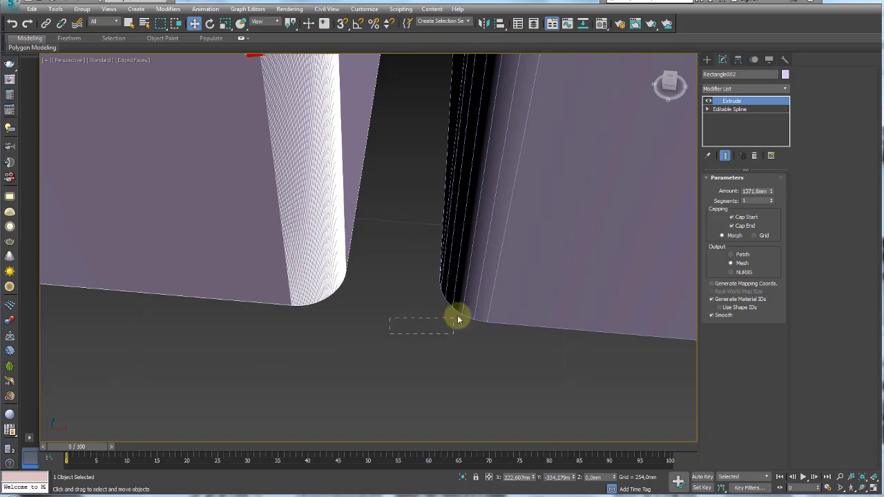
left_click_drag(513, 242, 514, 242)
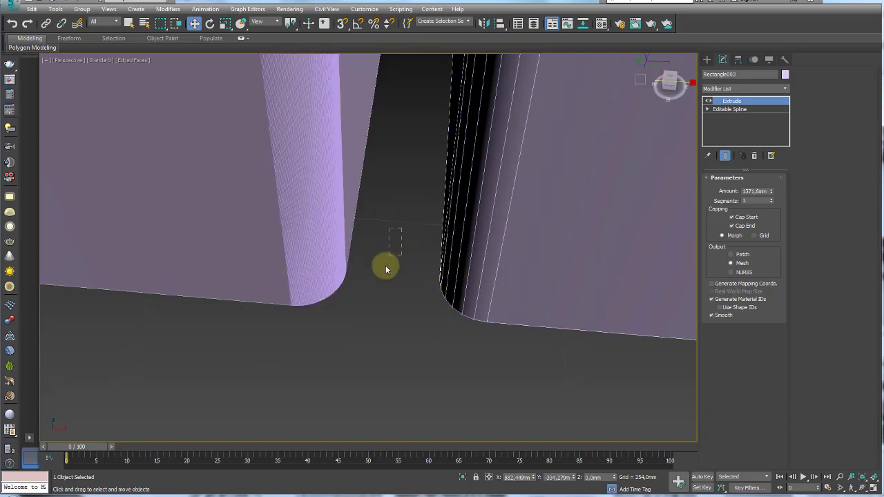
left_click_drag(386, 268, 242, 356)
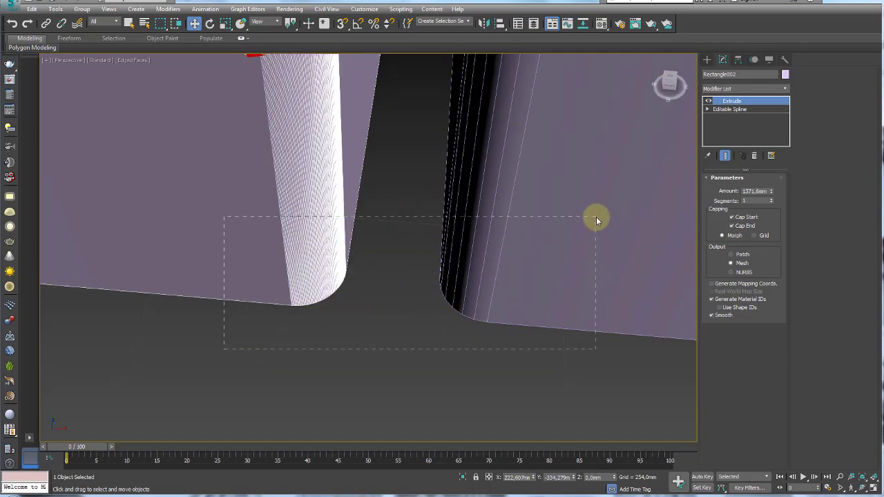
left_click_drag(597, 219, 597, 219)
scroll(303, 317, "down", 5)
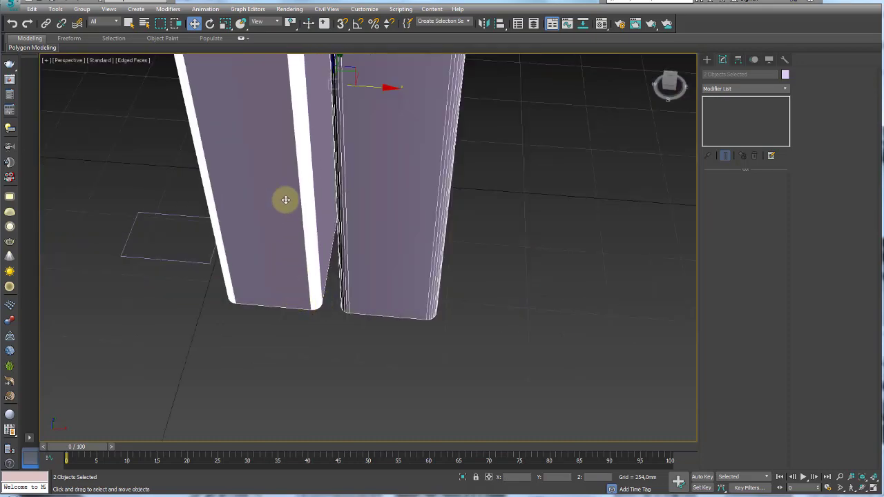
mouse_move(286, 198)
middle_mouse_down("alt")
mouse_move(306, 336)
mouse_move(326, 148)
middle_mouse_up("alt")
scroll(299, 196, "up", 3)
scroll(299, 196, "up", 3)
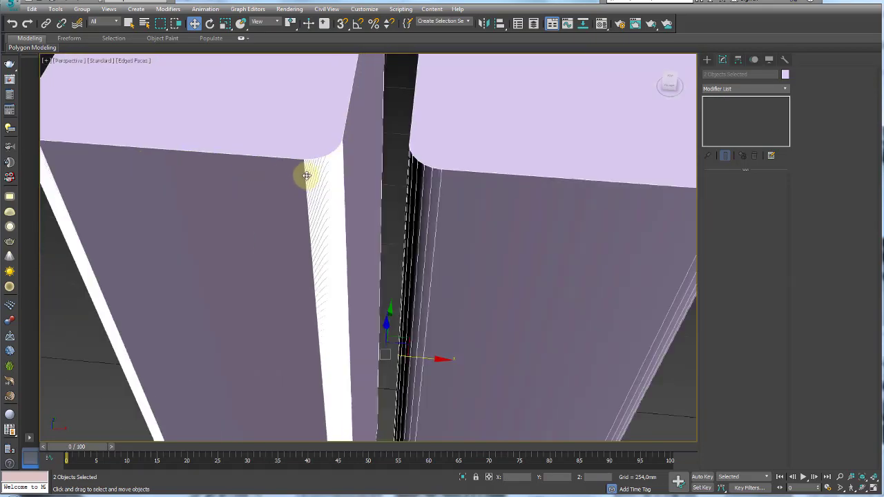
scroll(322, 176, "up", 2)
scroll(315, 165, "up", 2)
scroll(273, 154, "up", 2)
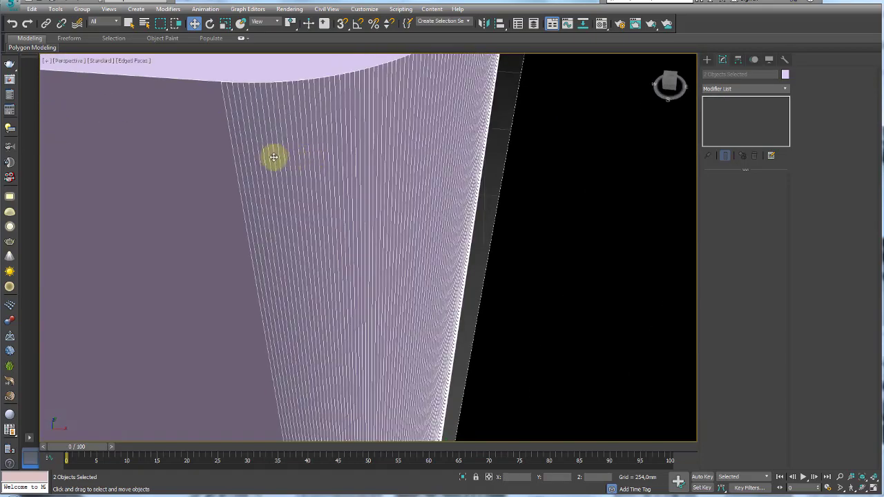
scroll(498, 88, "down", 5)
- Orbit to open the gap between the columns and select the coarser copy
middle_click_drag(507, 173, 481, 203, "alt")
scroll(480, 209, "up", 3)
scroll(475, 302, "up", 2)
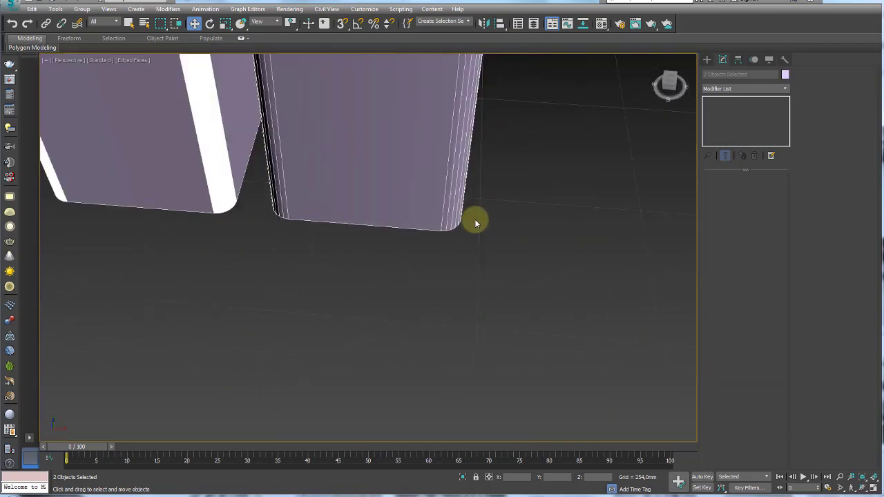
scroll(475, 219, "up", 2)
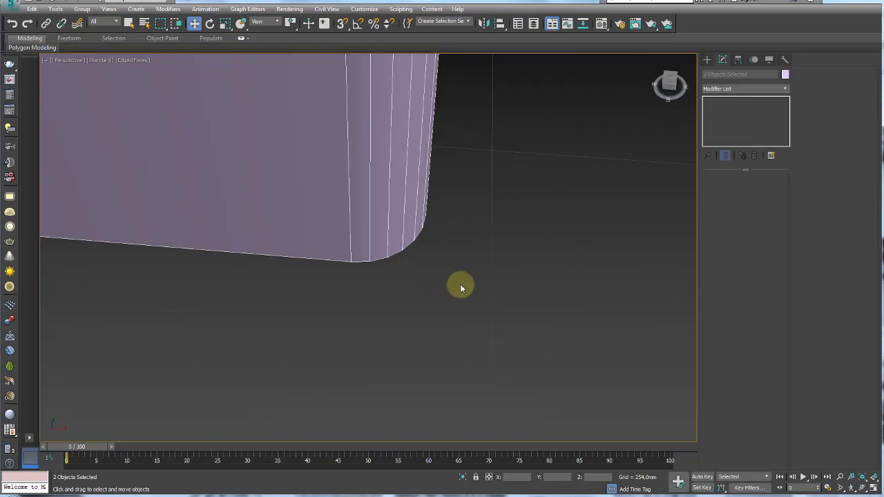
scroll(461, 290, "down", 1)
scroll(464, 293, "down", 3)
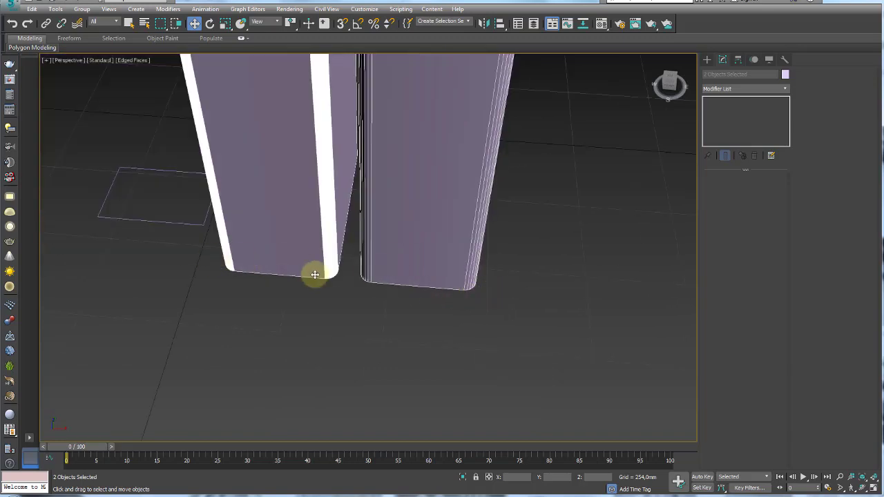
mouse_move(314, 275)
middle_mouse_down("alt")
mouse_move(340, 277)
mouse_move(384, 313)
middle_mouse_up("alt")
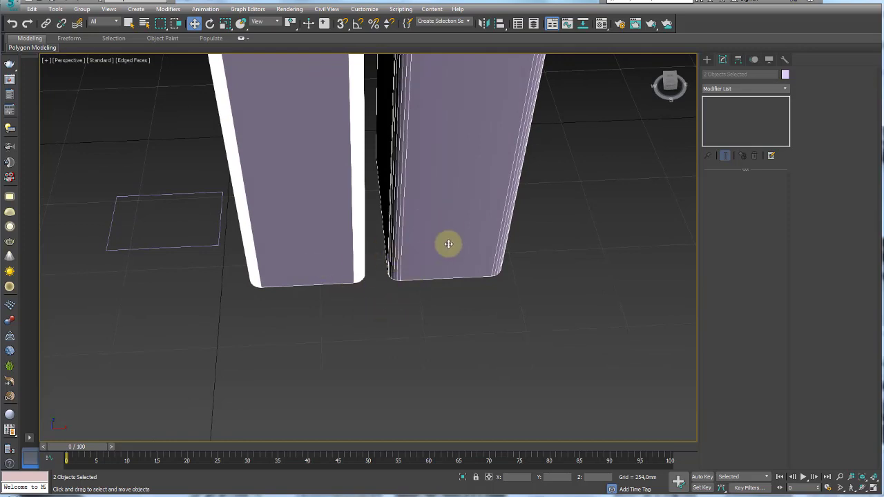
left_click(432, 213)
- Delete the copied box, leaving the original column
key("Delete")
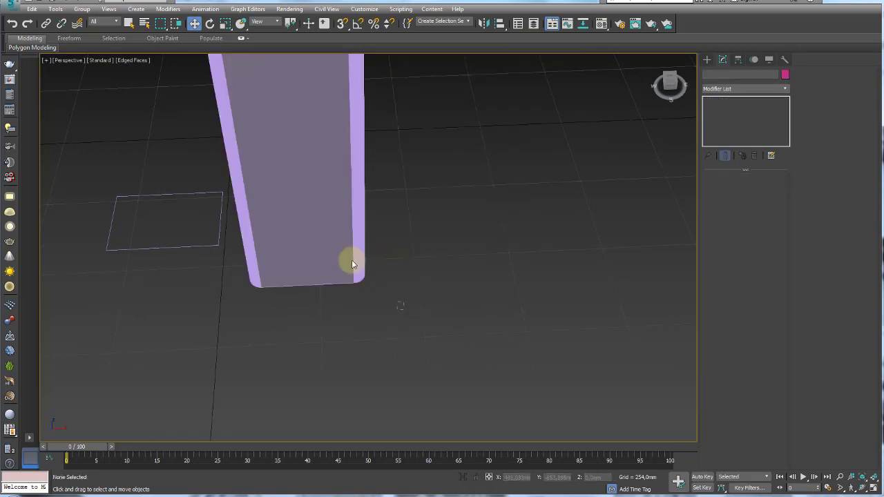
left_click(351, 264)
key("Delete")
- Convert the rectangle to an editable spline
mouse_move(300, 243)
middle_mouse_down()
mouse_move(538, 262)
mouse_move(549, 315)
middle_mouse_up()
left_click_drag(548, 315, 292, 211)
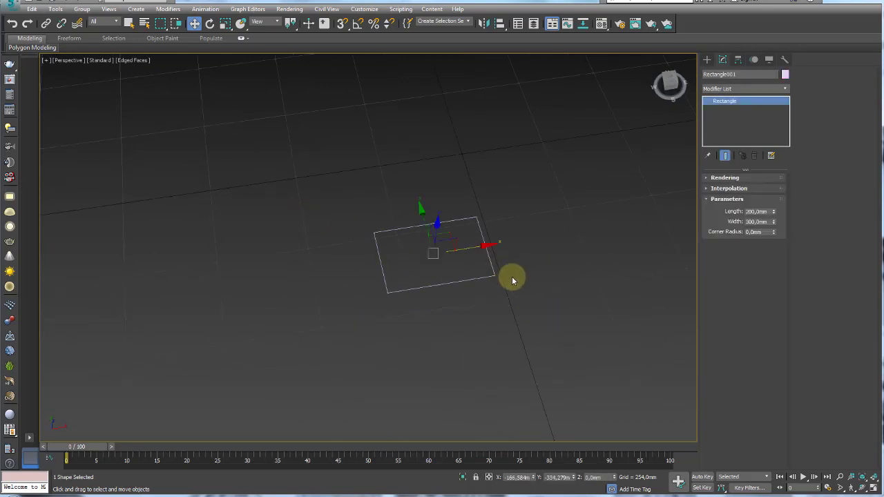
scroll(483, 266, "up", 2)
scroll(481, 264, "up", 2)
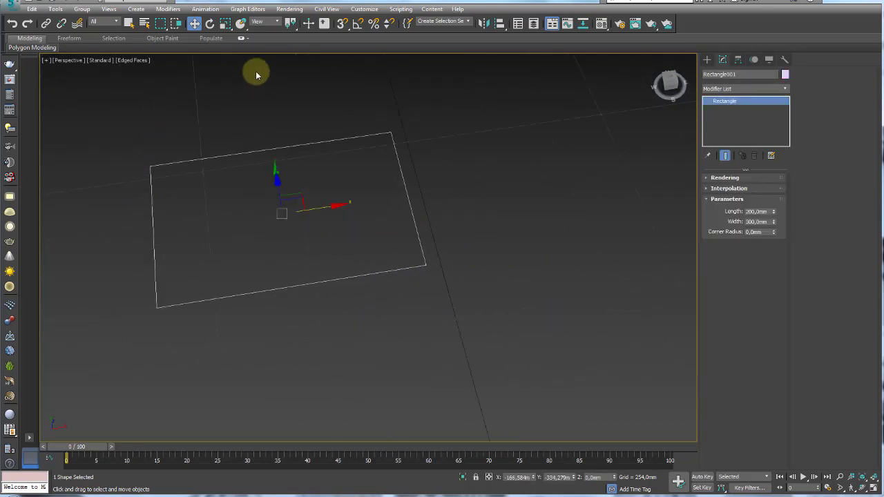
mouse_move(410, 144)
middle_mouse_down("alt")
mouse_move(501, 179)
mouse_move(467, 276)
middle_mouse_up("alt")
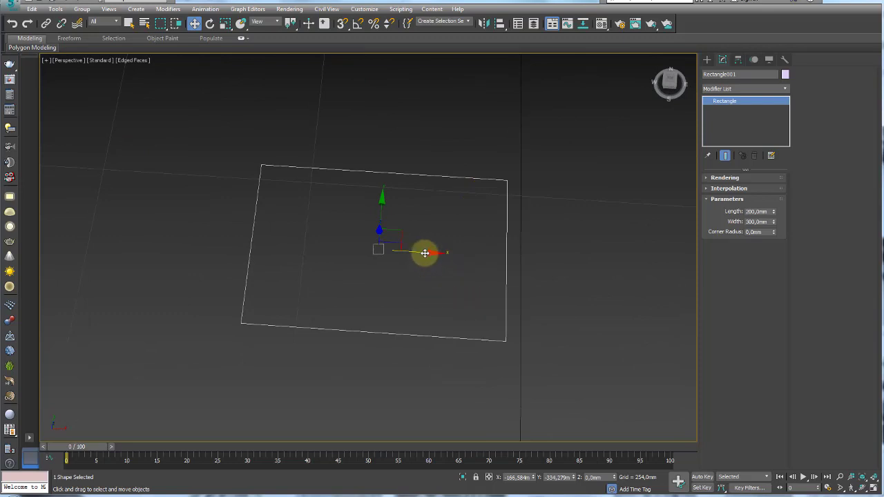
mouse_move(539, 253)
middle_mouse_down("alt")
mouse_move(477, 244)
mouse_move(429, 205)
middle_mouse_up("alt")
right_click(436, 205)
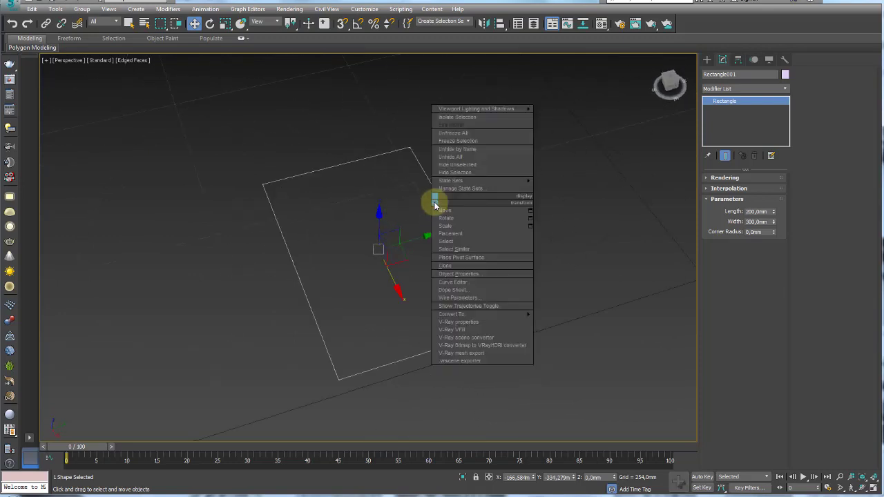
mouse_move(481, 315)
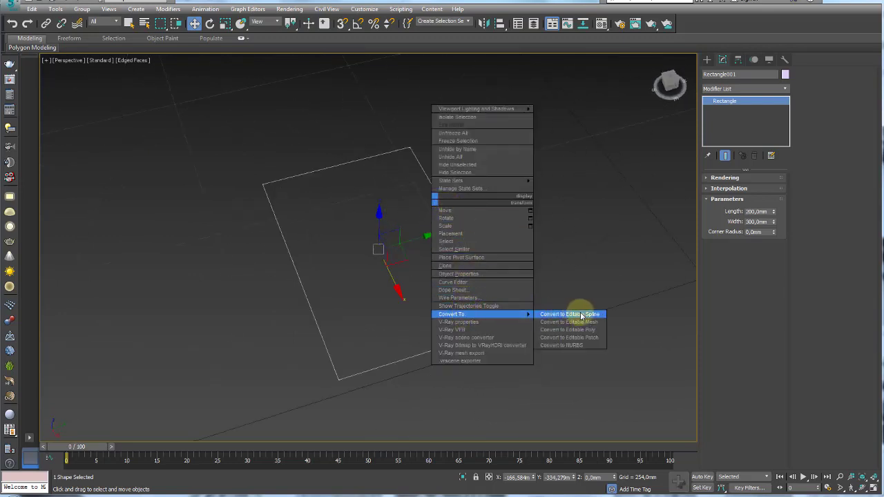
left_click(571, 314)
- Delete the middle piece of the bottom segment to open a gap
mouse_move(567, 318)
middle_mouse_down("alt")
mouse_move(558, 256)
mouse_move(434, 290)
middle_mouse_up("alt")
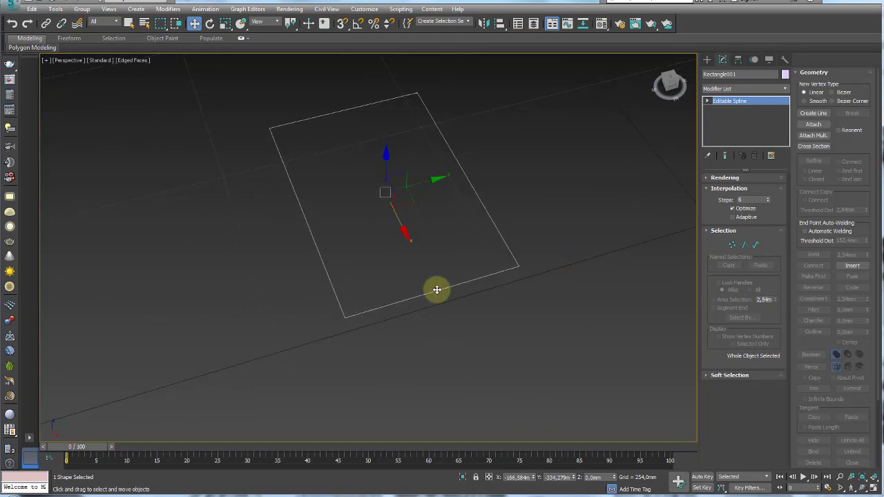
left_click(746, 244)
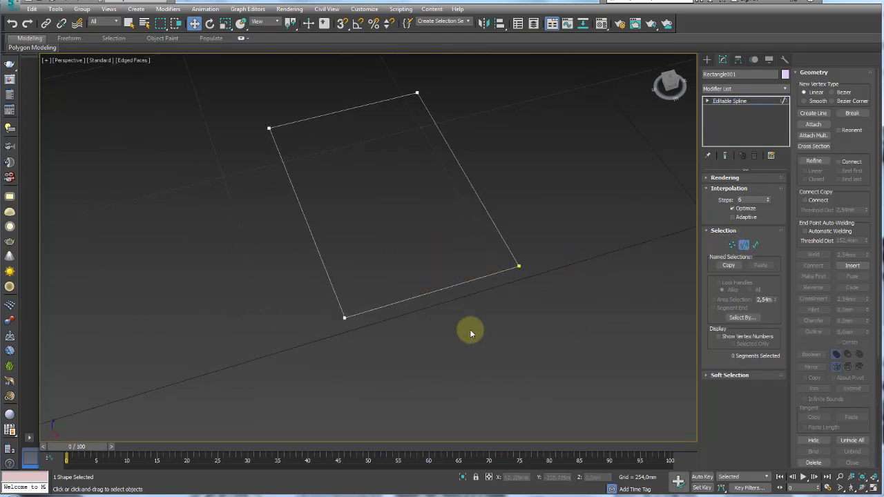
left_click(449, 287)
mouse_move(511, 351)
middle_mouse_down("alt")
mouse_move(537, 316)
mouse_move(566, 297)
middle_mouse_up("alt")
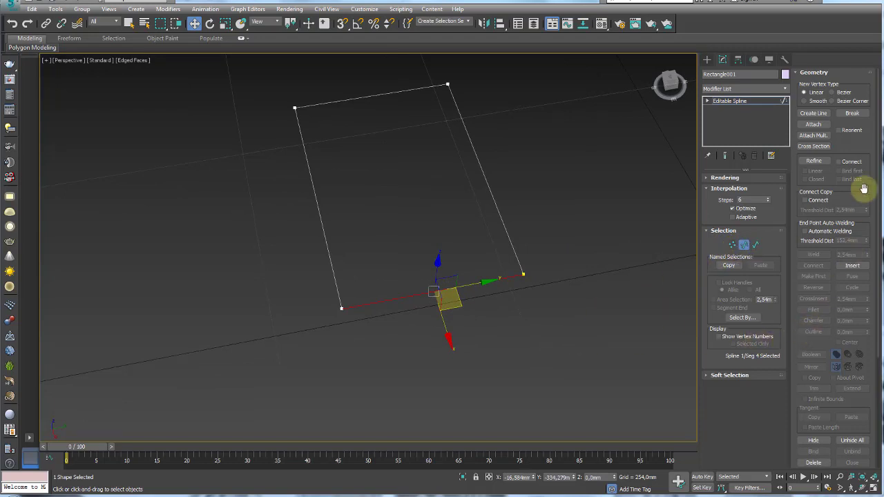
scroll(864, 154, "down", 5)
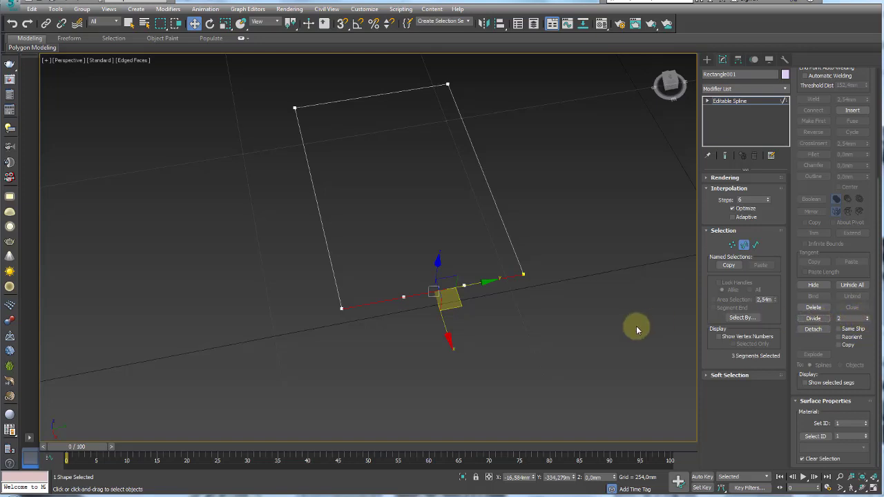
left_click(437, 343)
key("Delete")
mouse_move(499, 350)
middle_mouse_down()
mouse_move(444, 276)
mouse_move(451, 344)
middle_mouse_up()
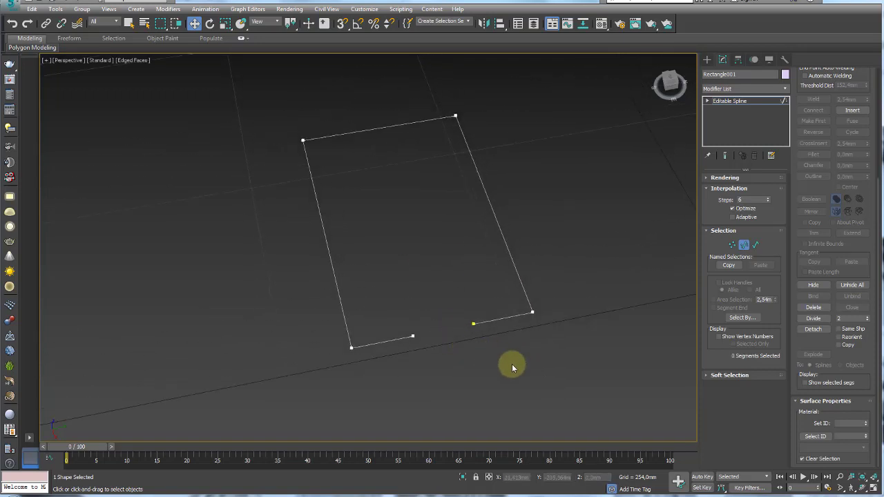
- Fillet the four corner vertices with a value of 10
left_click(733, 246)
left_click_drag(272, 112, 627, 232)
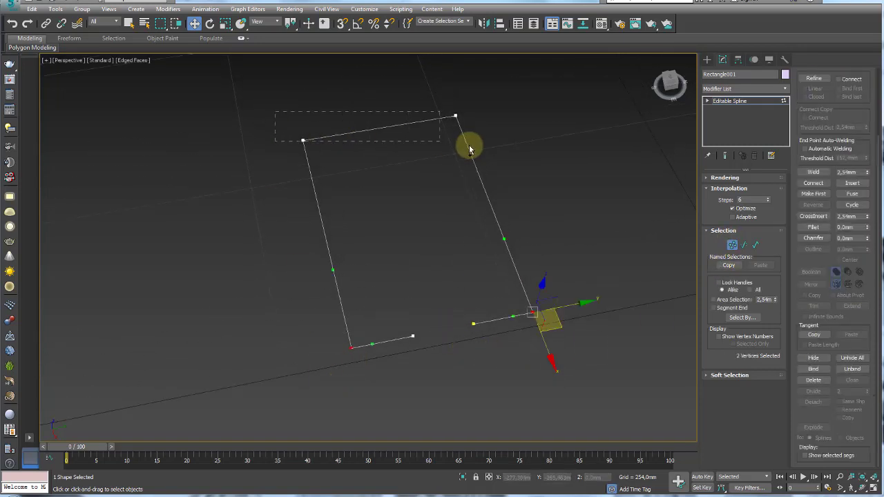
middle_click_drag(627, 232, 621, 250)
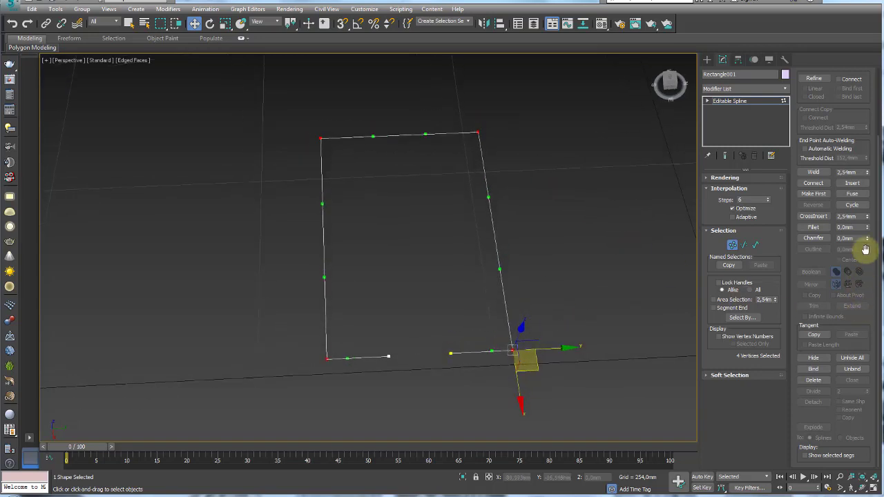
left_click(846, 227)
type("10")
key("Return")
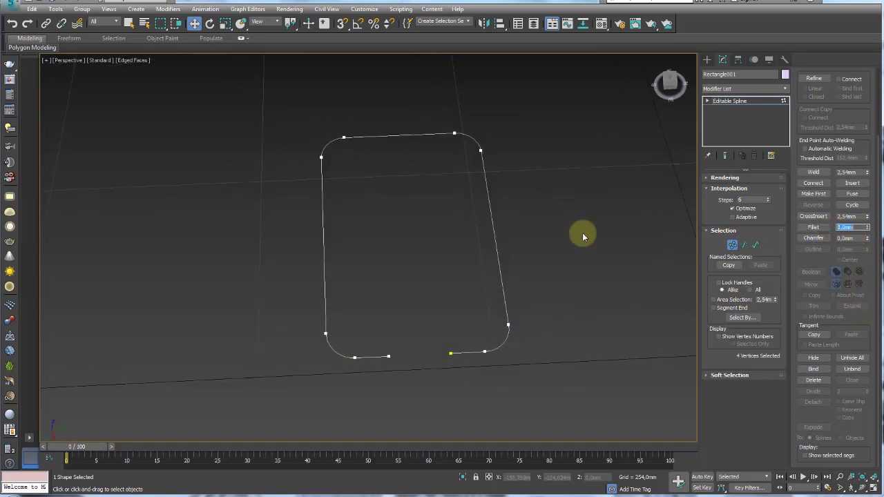
left_click(756, 246)
- Outline the open spline to give it a parallel second wall
left_click(489, 204)
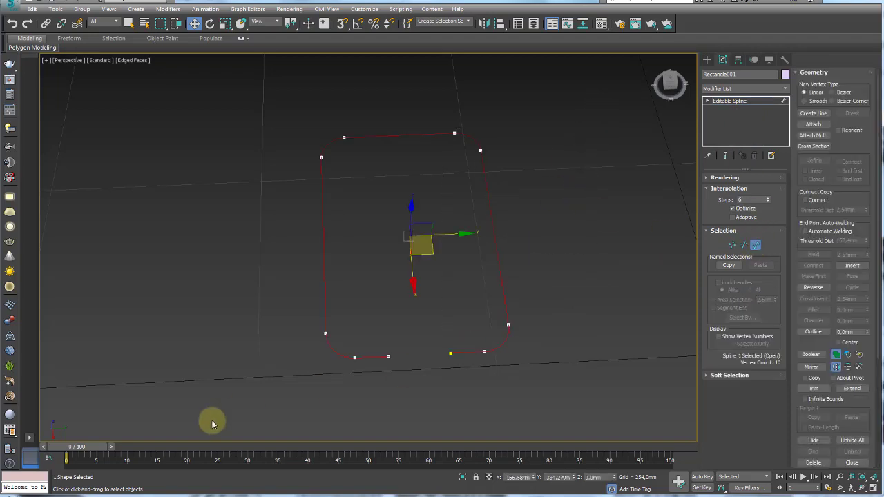
left_click(826, 332)
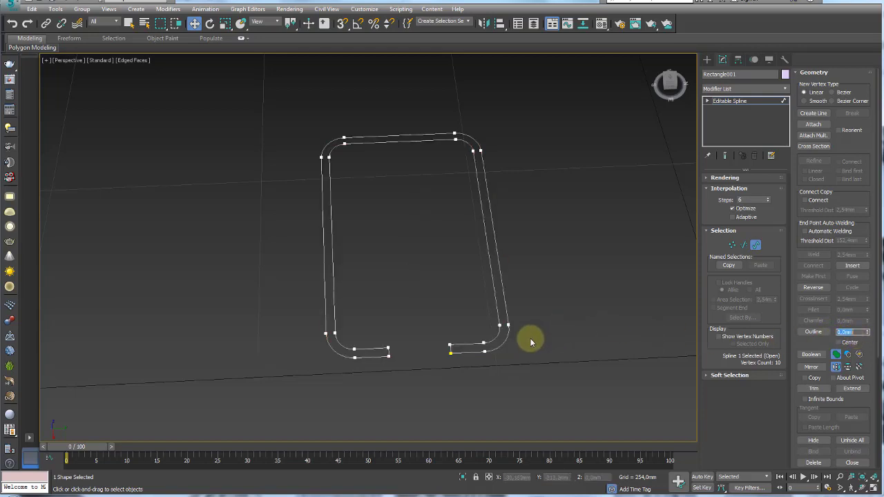
left_click_drag(510, 331, 532, 347)
- Add an Extrude modifier, making a 1371,6mm tall slotted channel column
left_click(785, 89)
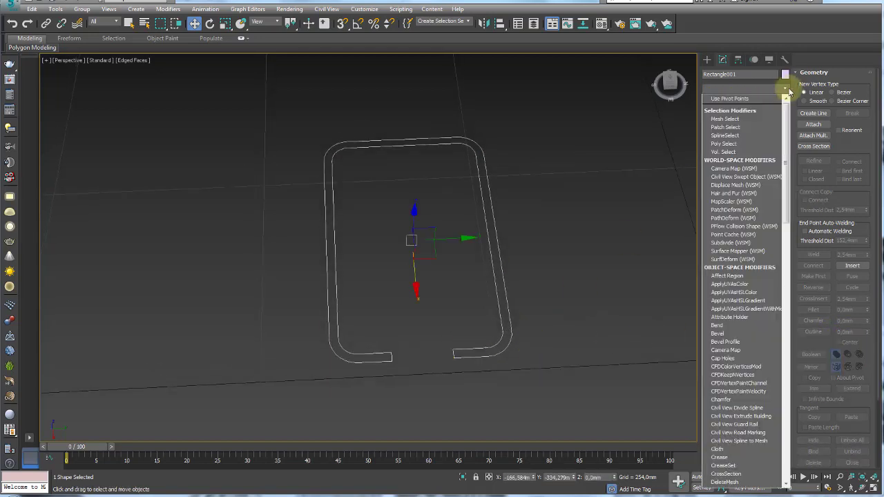
scroll(774, 173, "down", 2)
scroll(764, 245, "down", 3)
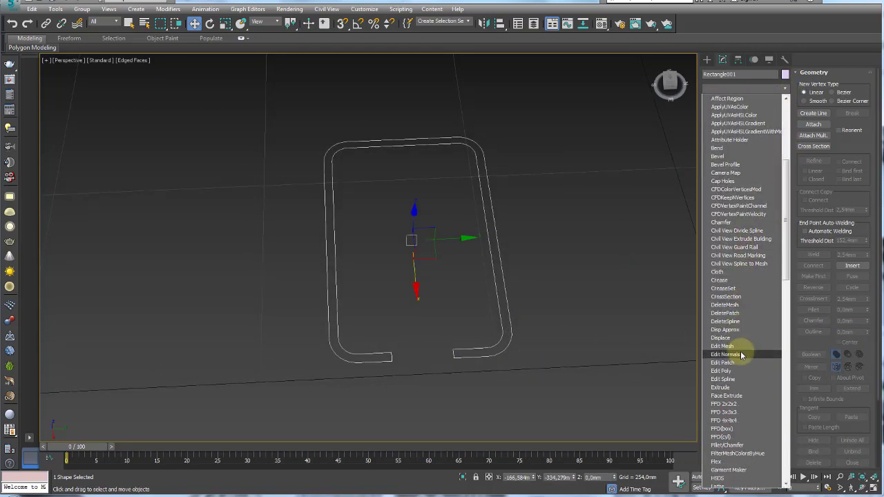
left_click(736, 390)
scroll(602, 275, "down", 5)
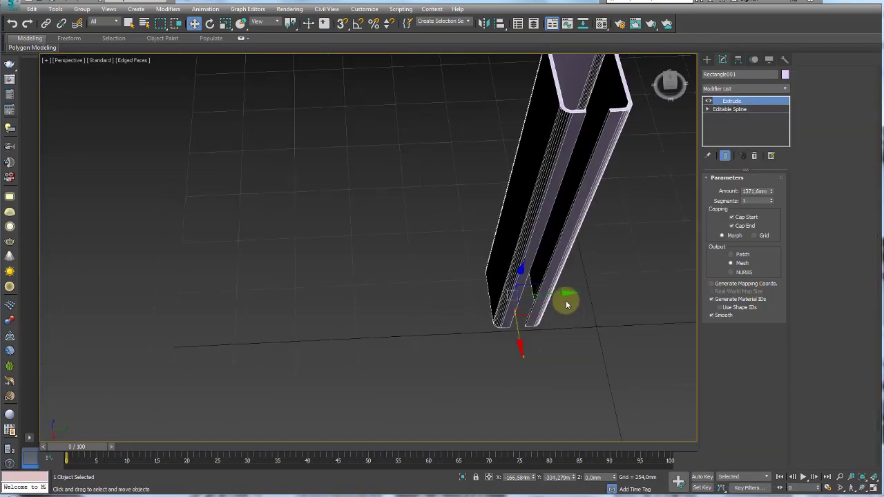
mouse_move(567, 290)
middle_mouse_down("alt")
mouse_move(534, 336)
mouse_move(503, 345)
mouse_move(464, 304)
mouse_move(550, 307)
mouse_move(521, 355)
mouse_move(545, 320)
middle_mouse_up("alt")
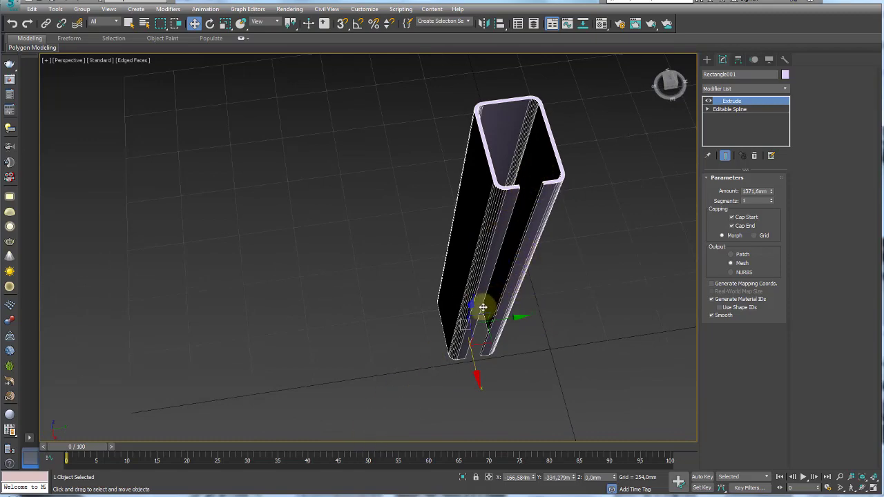
mouse_move(568, 298)
middle_mouse_down("alt")
mouse_move(423, 312)
mouse_move(474, 231)
mouse_move(568, 288)
mouse_move(456, 278)
middle_mouse_up("alt")
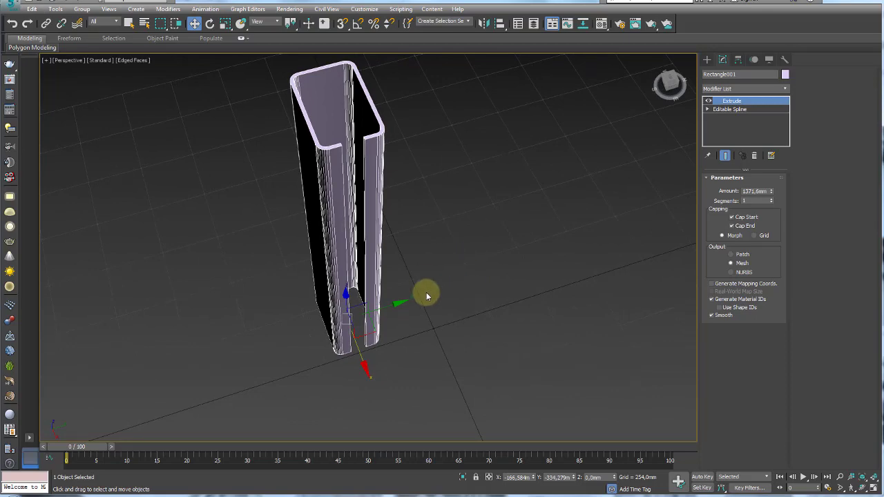
mouse_move(426, 295)
middle_mouse_down("alt")
mouse_move(369, 310)
mouse_move(439, 282)
middle_mouse_up("alt")
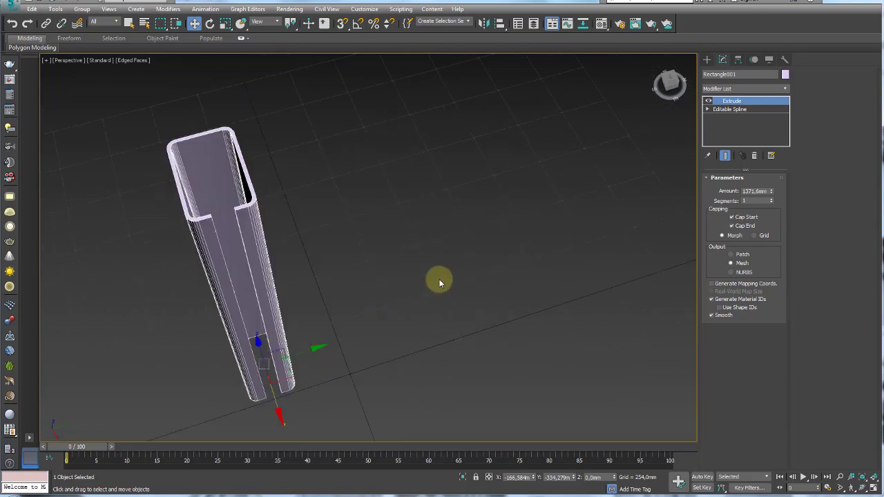
- Draw an arc with a 342,146mm radius beside the channel rail
left_click(708, 60)
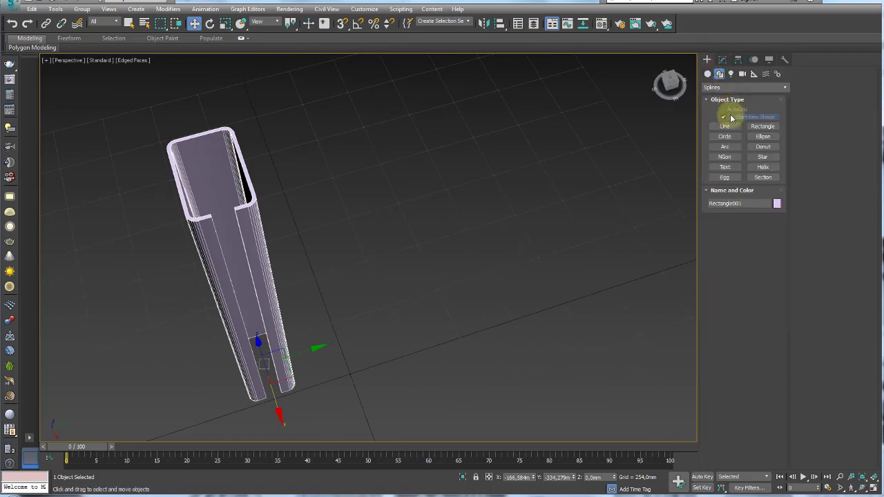
left_click(734, 129)
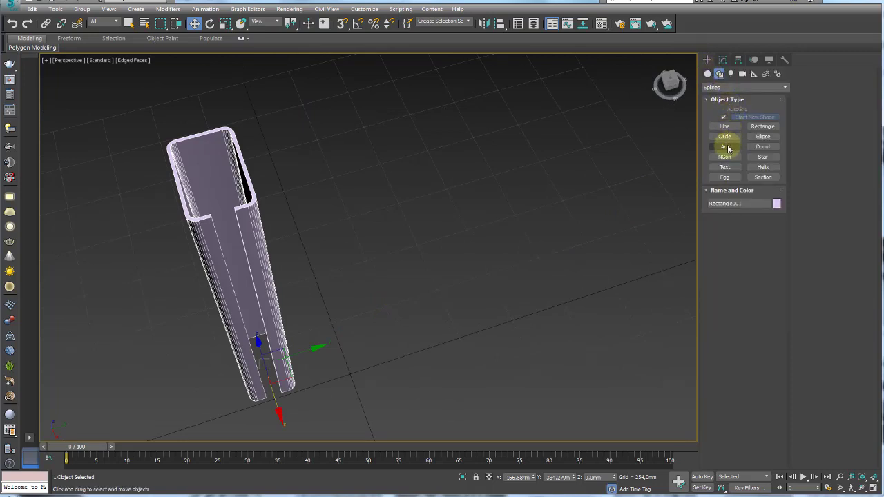
left_click(727, 147)
scroll(494, 272, "up", 2)
scroll(481, 331, "up", 3)
left_click_drag(471, 353, 424, 231)
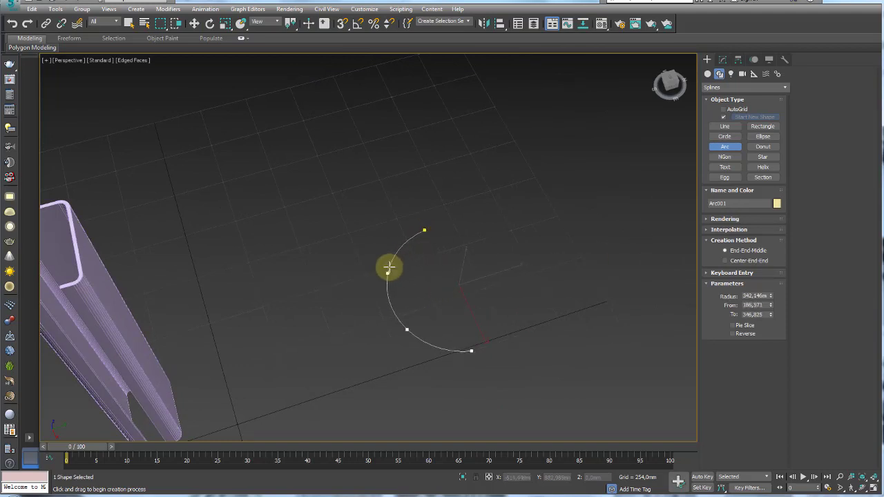
left_click(388, 268)
right_click(389, 269)
middle_click_drag(414, 272, 420, 231, "alt")
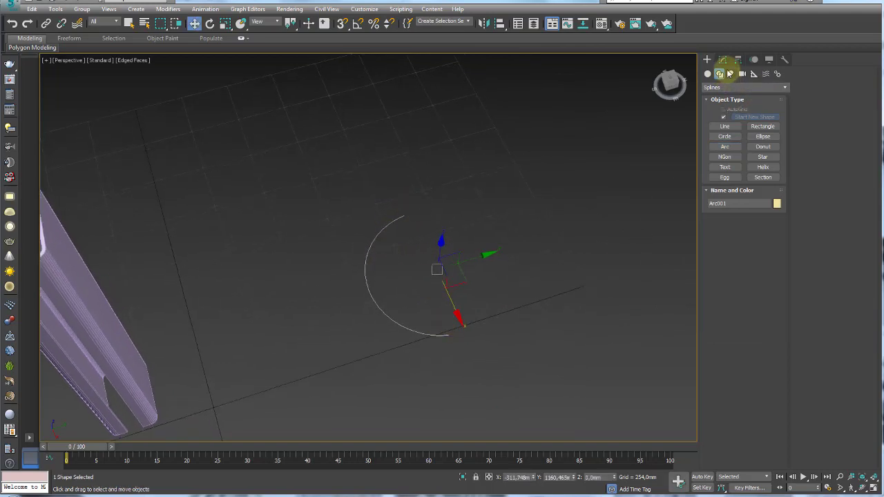
- Show the arc's Modifier List in the Modify panel
left_click(723, 61)
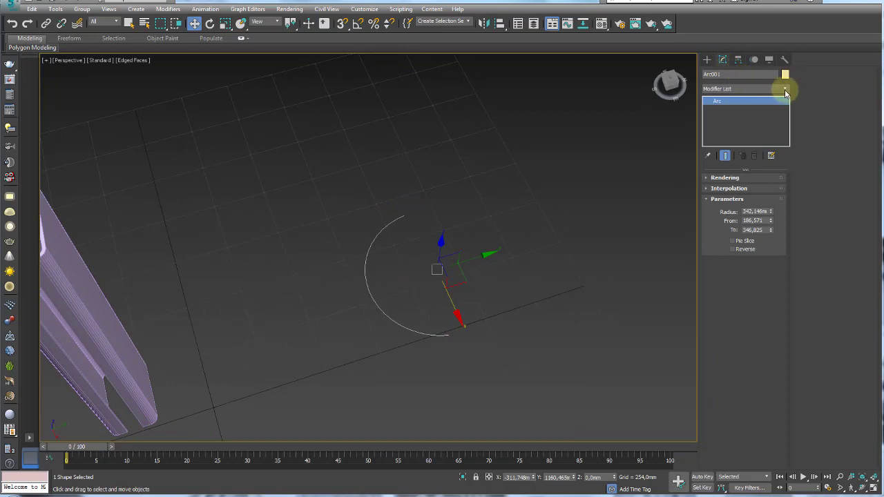
left_click(785, 90)
left_click_drag(785, 104, 784, 217)
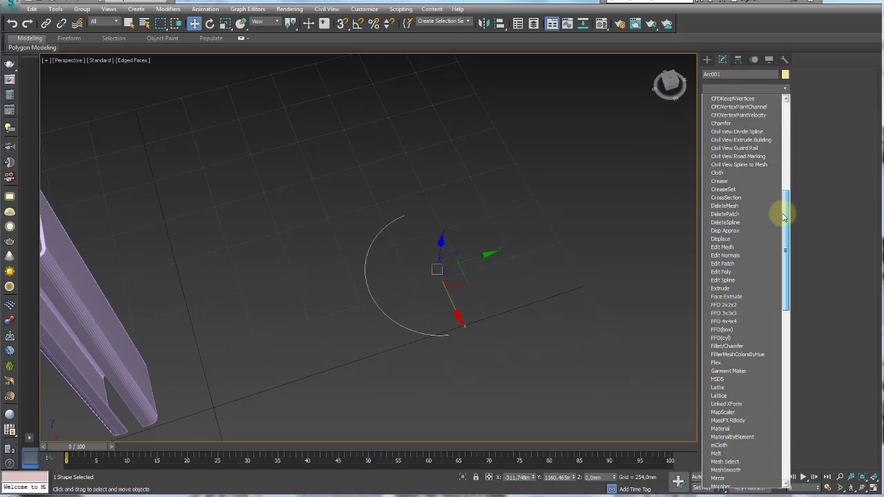
- Lathe the arc, trying Y and Z before revolving around X into a sphere
left_click(718, 387)
middle_click_drag(562, 311, 491, 303, "alt")
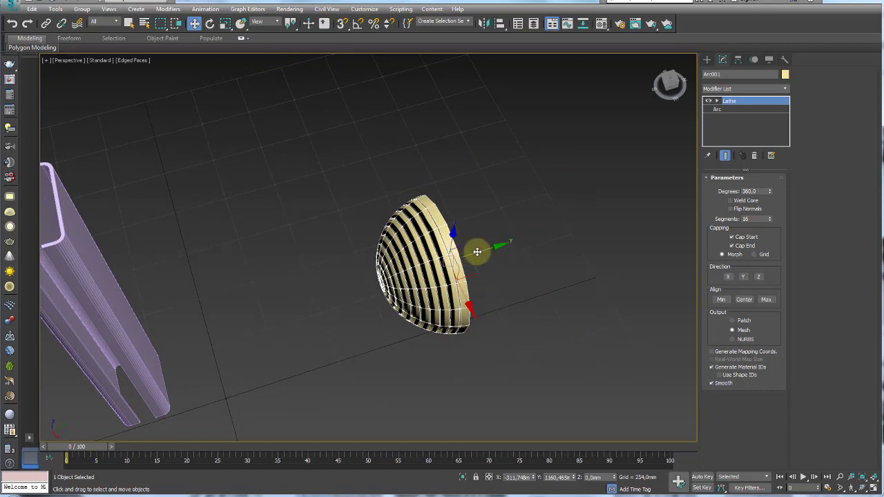
scroll(460, 260, "up", 3)
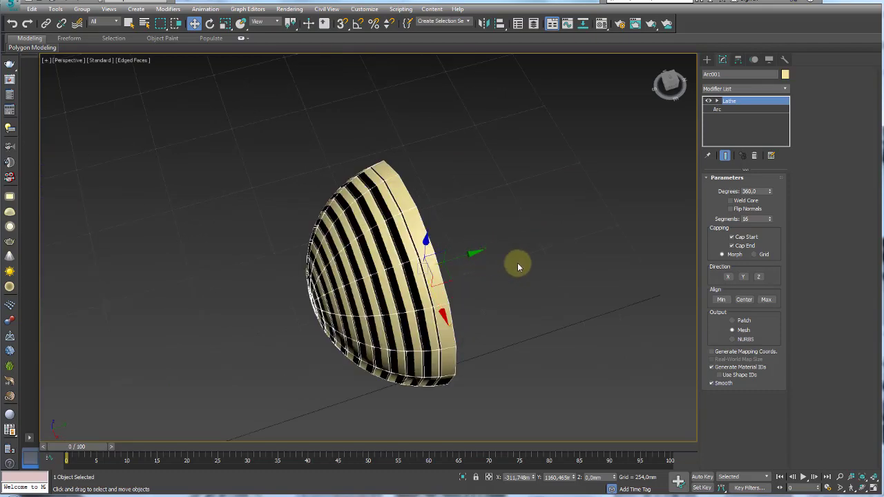
scroll(516, 262, "down", 2)
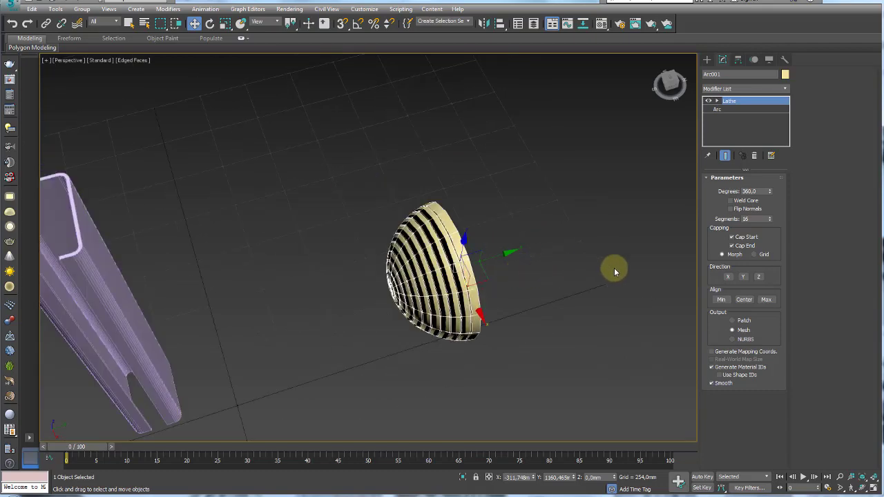
left_click(730, 277)
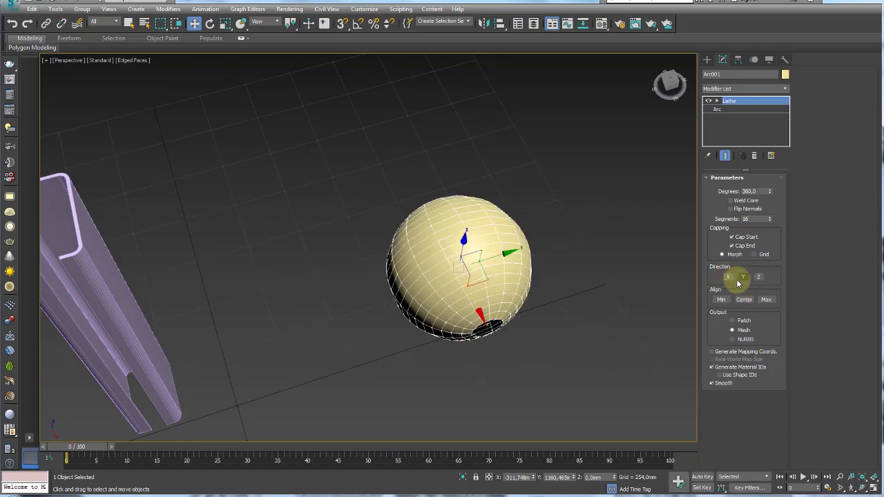
left_click(743, 278)
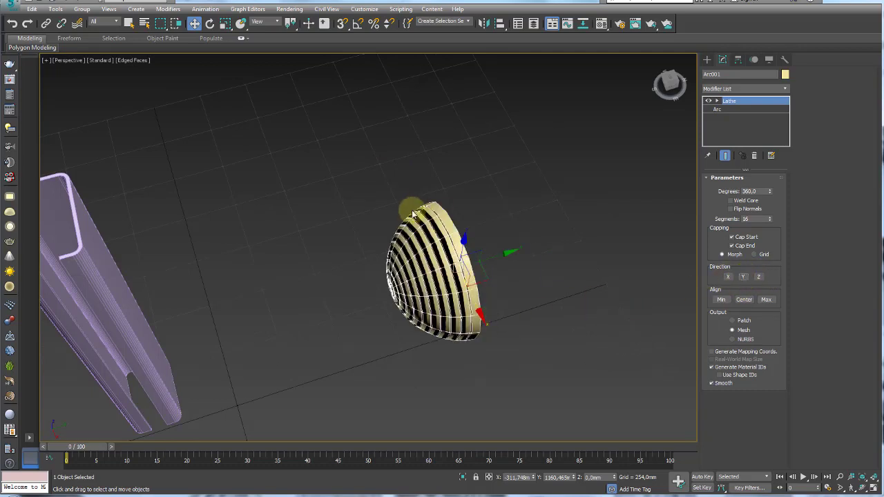
left_click(758, 277)
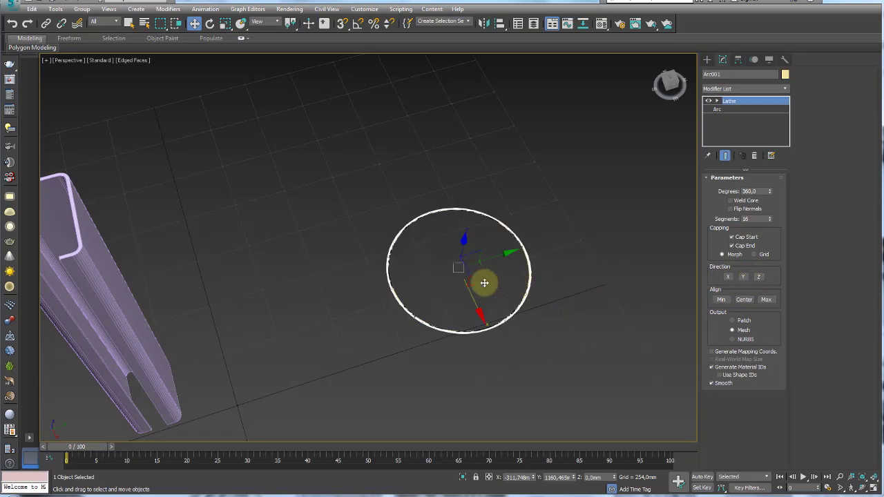
scroll(539, 276, "up", 2)
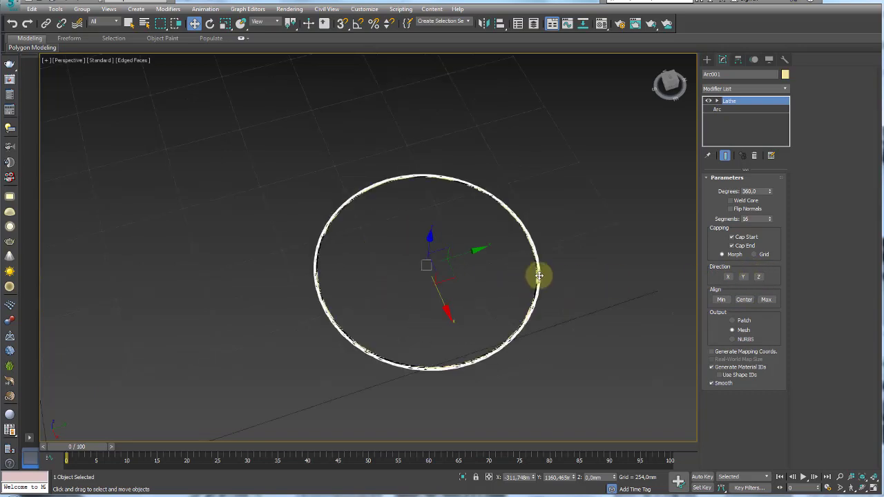
left_click(728, 277)
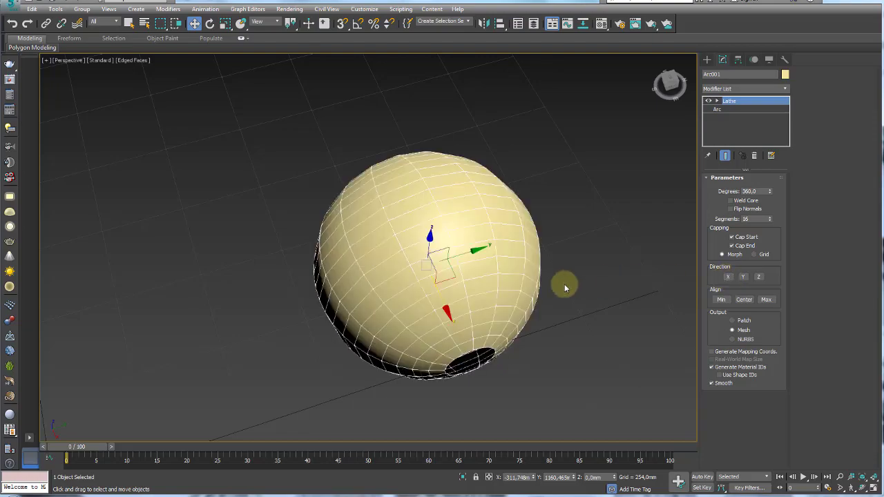
mouse_move(566, 290)
middle_mouse_down("alt")
mouse_move(533, 306)
mouse_move(545, 239)
mouse_move(618, 285)
mouse_move(539, 292)
mouse_move(564, 299)
middle_mouse_up("alt")
- Raise the Lathe segments to 135
scroll(565, 298, "up", 2)
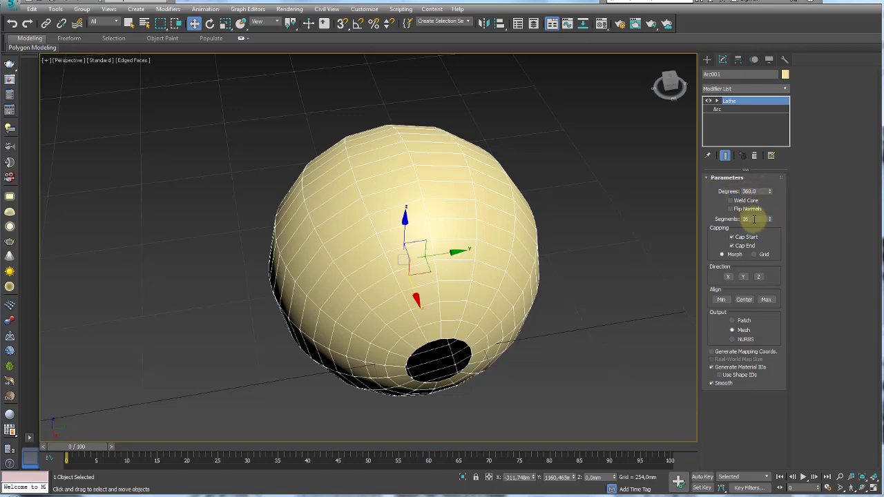
double_click(754, 219)
left_click_drag(771, 221, 750, 158)
middle_click_drag(546, 279, 647, 158, "alt")
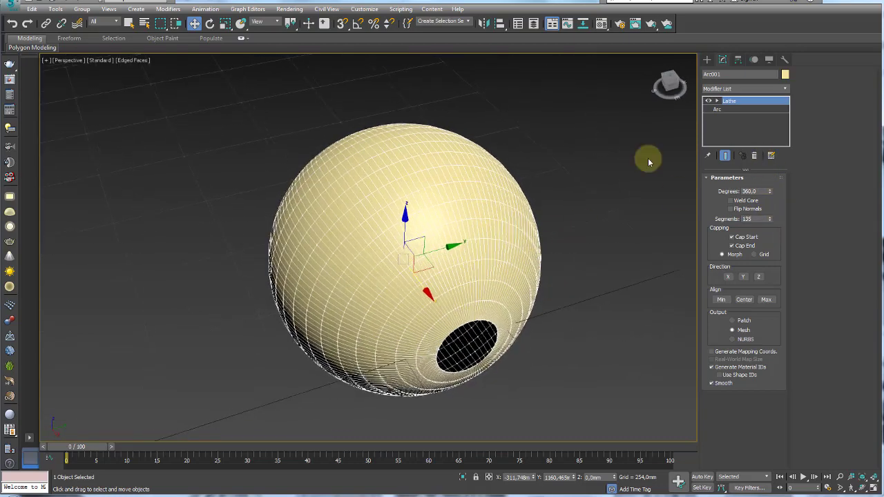
- Give Arc001's lathed sphere a blue Object Color, then reselect it and toggle edged faces
left_click(784, 73)
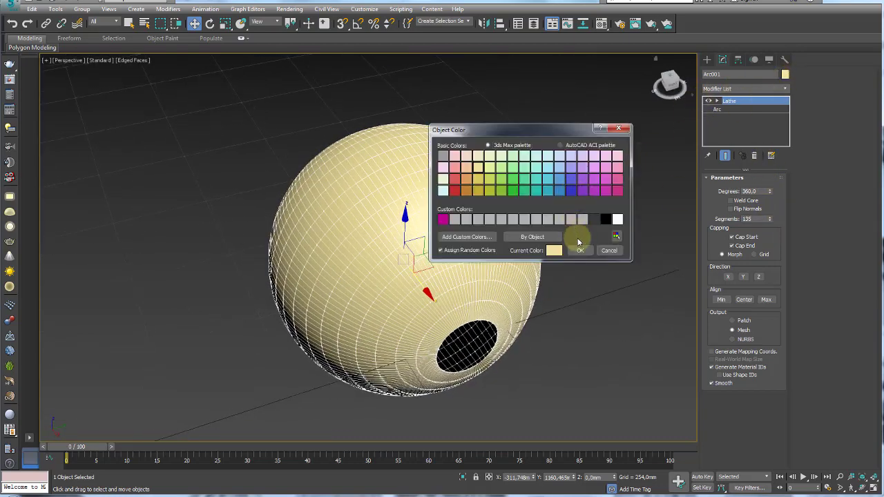
left_click(581, 250)
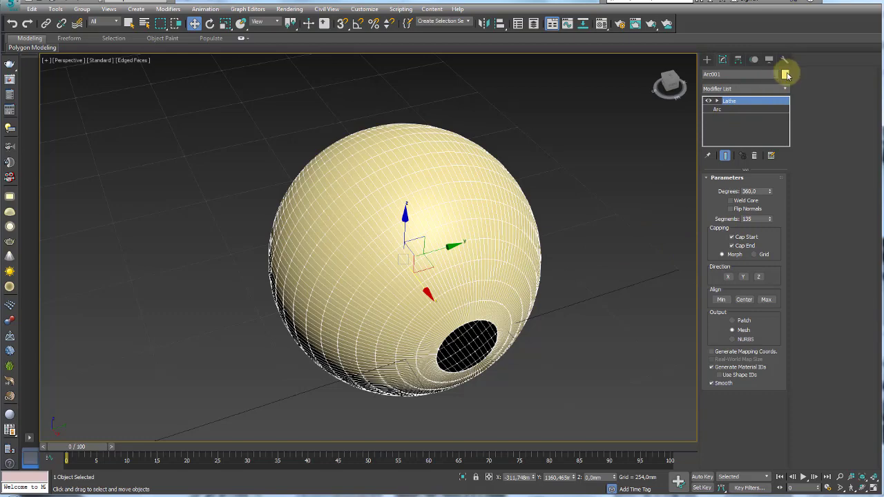
left_click(785, 74)
left_click(573, 192)
left_click(580, 250)
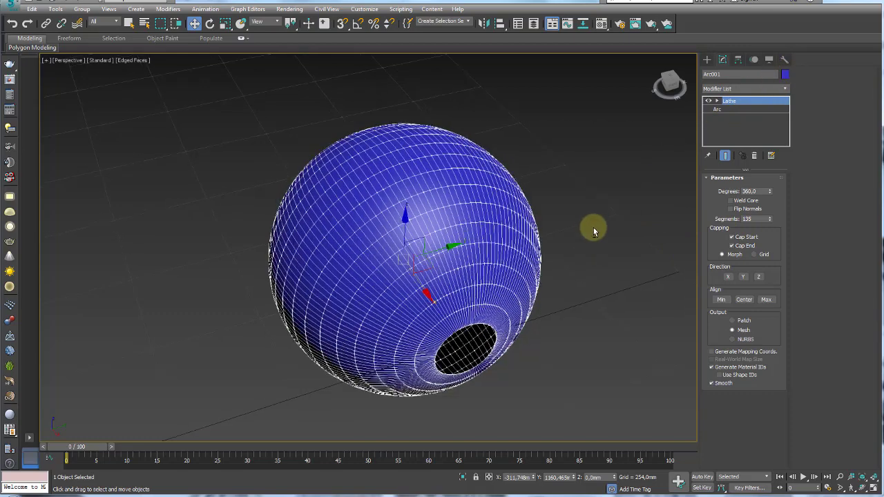
left_click(592, 308)
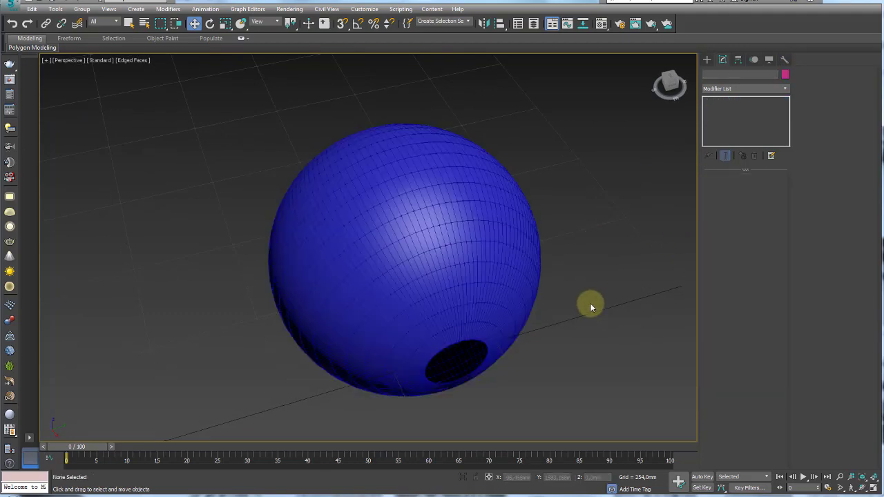
left_click(514, 296)
key("F4")
key("F4")
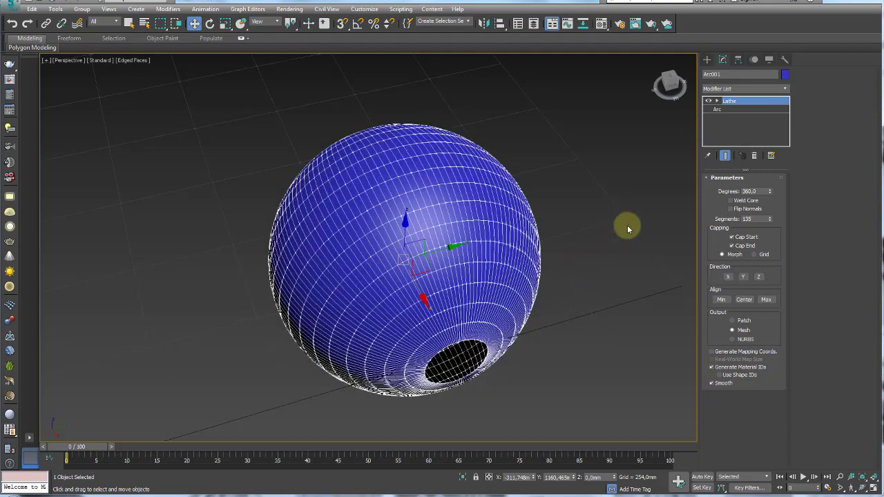
- Lower and re-raise the Lathe segments, settling at about 41
left_click_drag(769, 222, 766, 278)
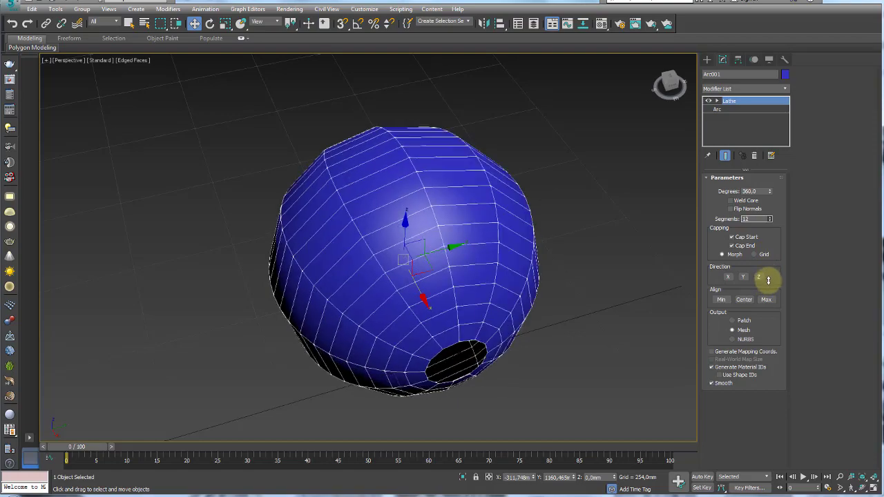
middle_click_drag(618, 277, 619, 277, "alt")
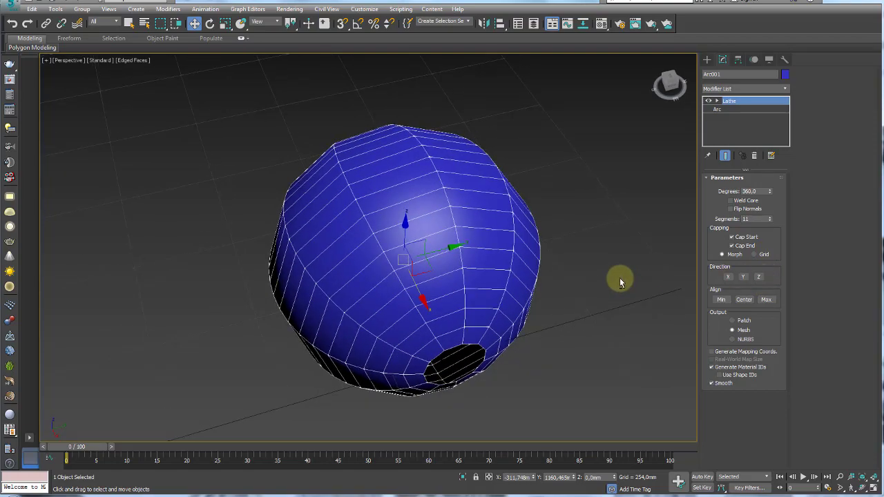
left_click(772, 219)
mouse_move(559, 272)
middle_mouse_down("alt")
mouse_move(550, 345)
mouse_move(578, 247)
mouse_move(567, 295)
middle_mouse_up("alt")
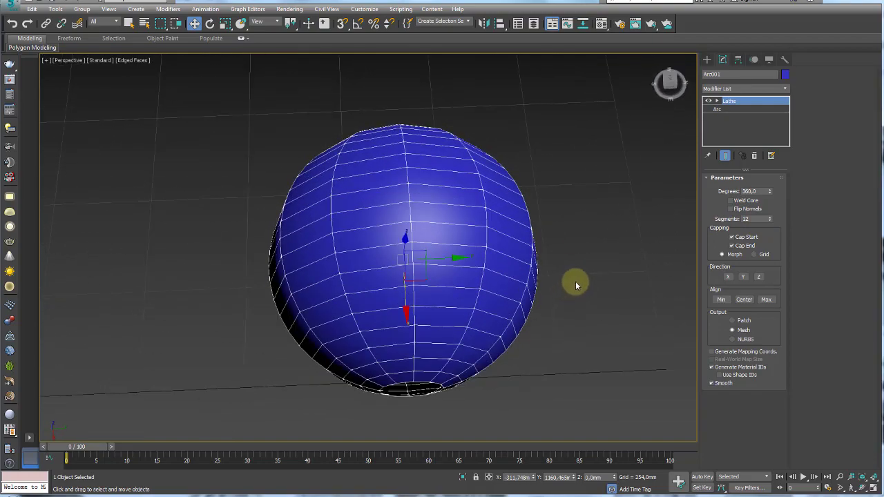
left_click_drag(770, 221, 770, 204)
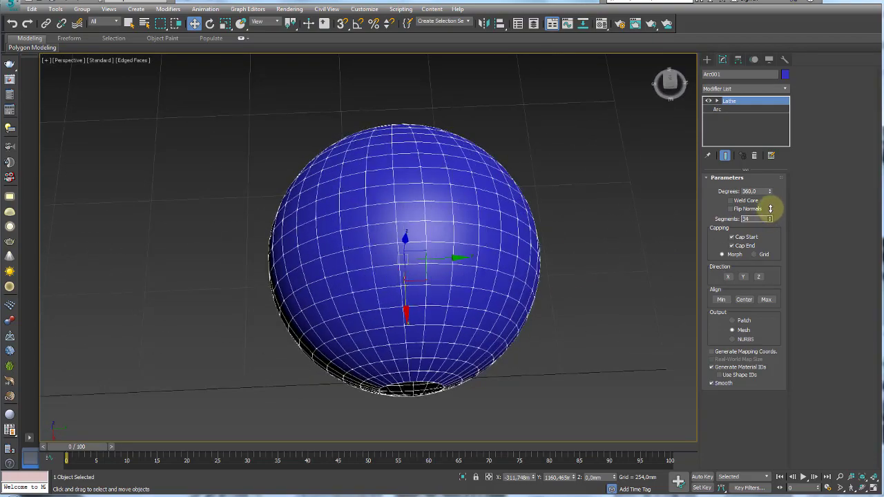
mouse_move(634, 253)
middle_mouse_down("alt")
mouse_move(573, 242)
mouse_move(583, 235)
middle_mouse_up("alt")
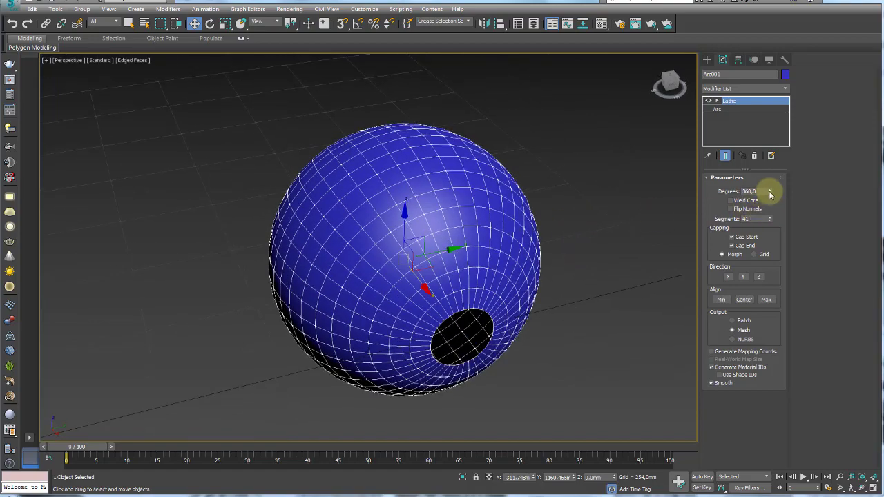
- Test the Lathe Degrees, narrowing to a 9.5° wedge and sweeping back to a full sphere
mouse_move(770, 195)
left_mouse_down()
mouse_move(750, 438)
mouse_move(730, 5)
mouse_move(728, 38)
mouse_move(435, 15)
left_mouse_up()
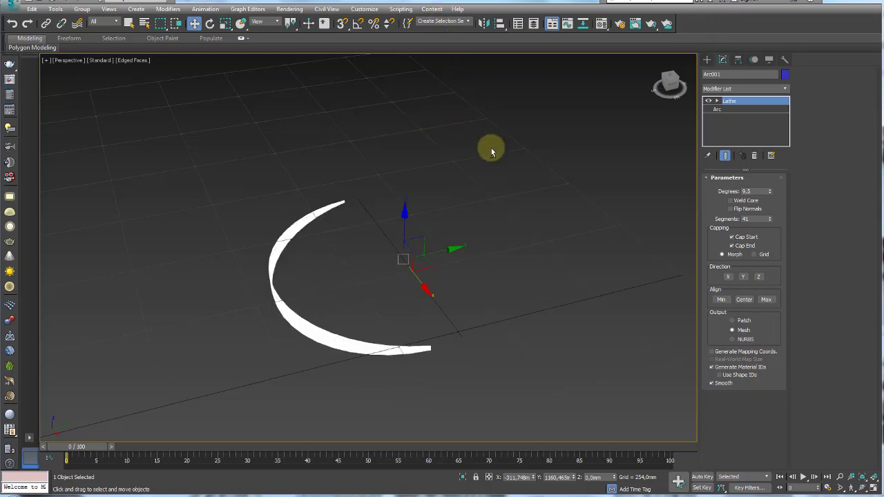
middle_click_drag(488, 148, 645, 127, "alt")
middle_click_drag(537, 188, 559, 178, "alt")
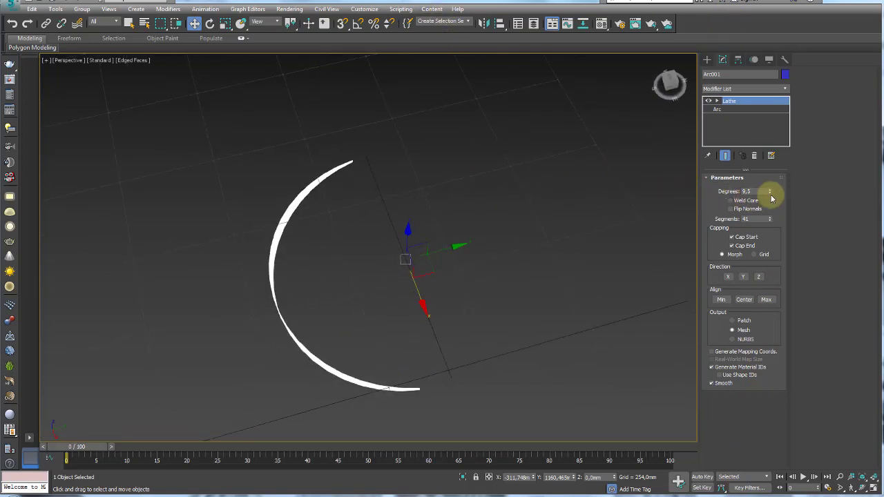
mouse_move(770, 193)
left_mouse_down()
mouse_move(774, 40)
mouse_move(760, 467)
mouse_move(736, 365)
mouse_move(741, 317)
left_mouse_up()
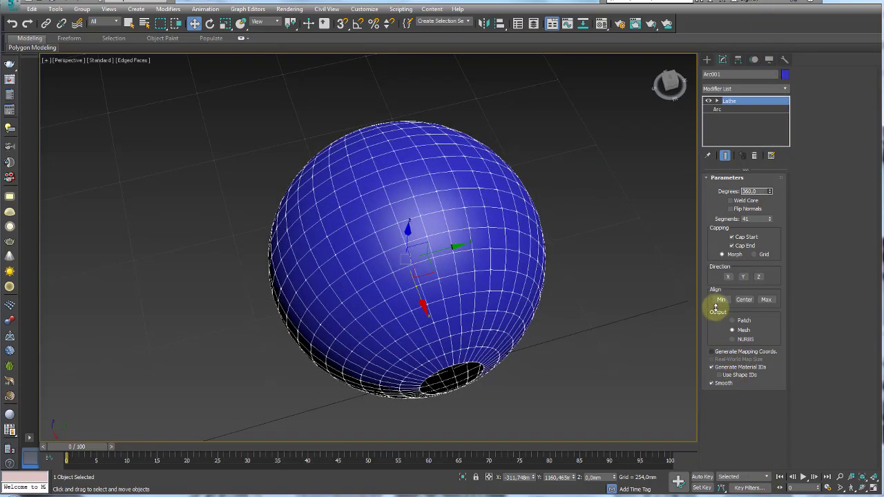
mouse_move(533, 343)
middle_mouse_down("alt")
mouse_move(539, 322)
mouse_move(567, 322)
middle_mouse_up("alt")
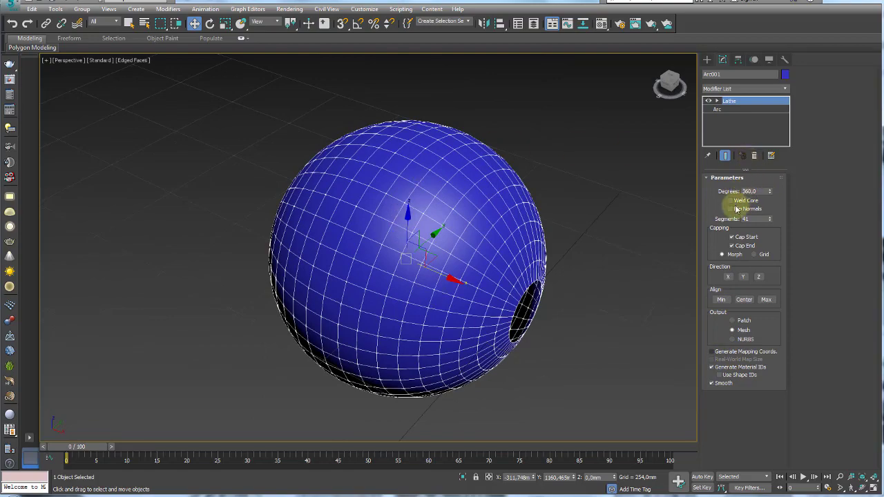
- Toggle Flip Normals on and back off to test the sphere's shading
left_click(732, 209)
mouse_move(656, 221)
middle_mouse_down("alt")
mouse_move(641, 250)
mouse_move(597, 270)
mouse_move(624, 214)
mouse_move(660, 232)
mouse_move(638, 244)
mouse_move(663, 228)
middle_mouse_up("alt")
left_click(733, 210)
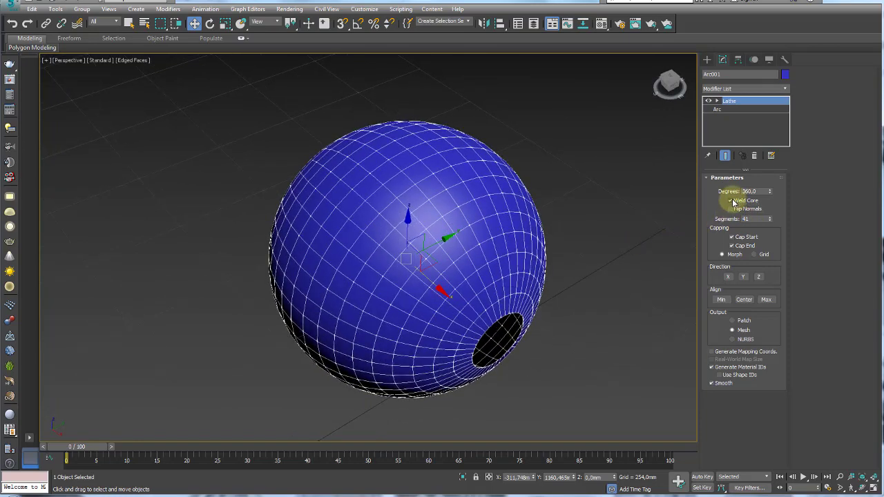
mouse_move(511, 349)
middle_mouse_down("alt")
mouse_move(483, 310)
mouse_move(449, 292)
middle_mouse_up("alt")
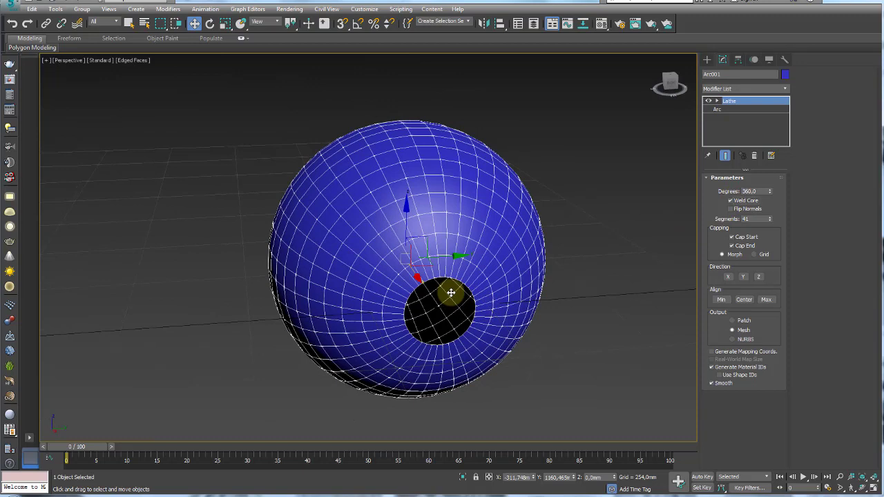
- Select the base Arc level and browse the Modifier List
left_click(730, 109)
left_click(783, 90)
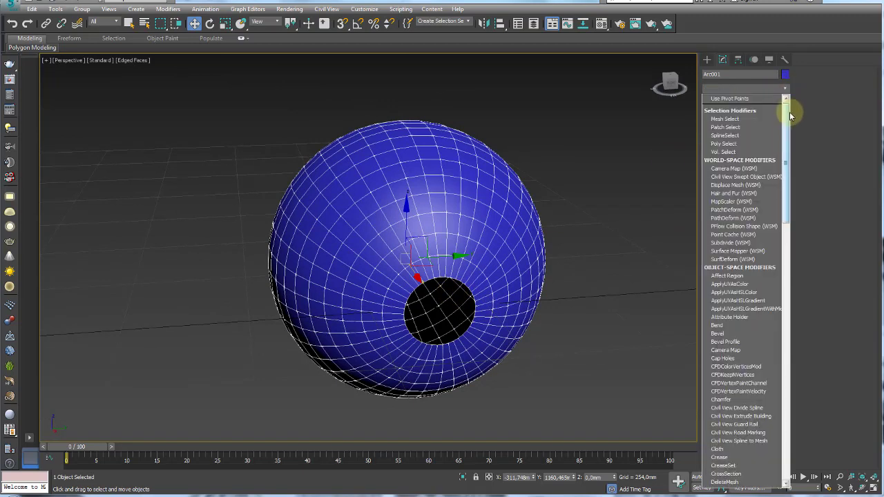
left_click_drag(790, 112, 785, 154)
scroll(744, 363, "down", 2)
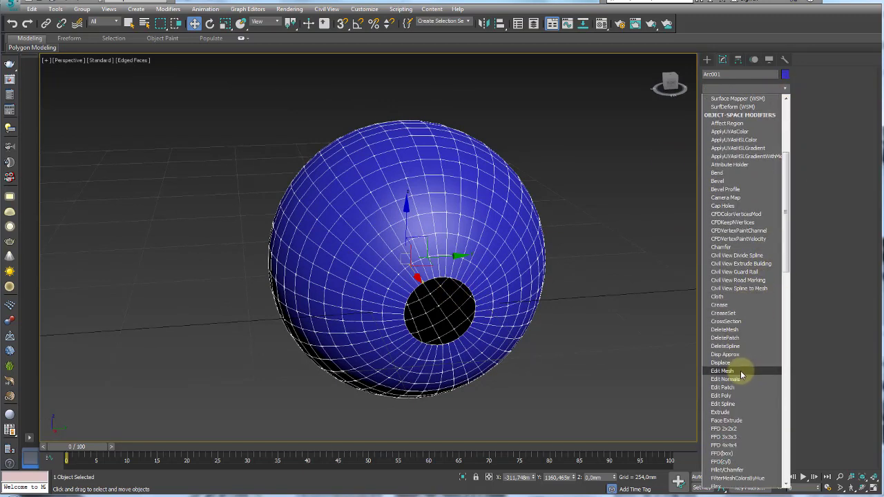
- Add Edit Spline below the Lathe and select the arc's end vertex near the hole
left_click(724, 404)
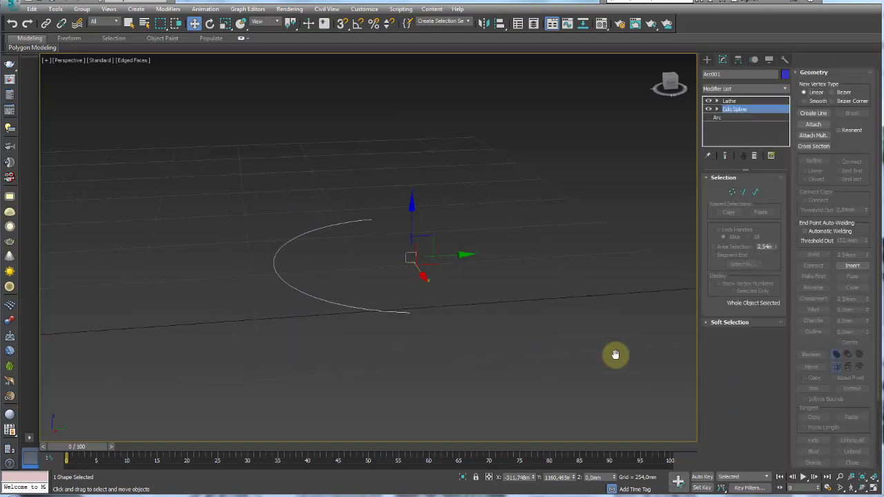
left_click(726, 155)
left_click(732, 192)
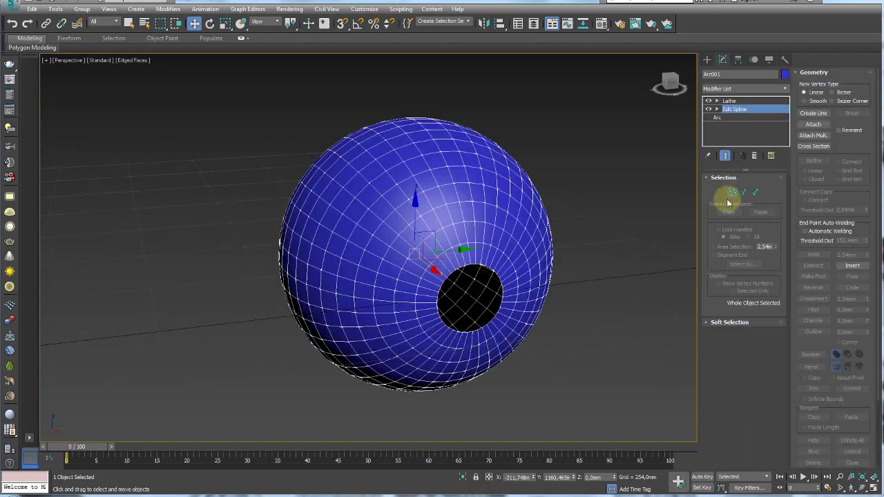
left_click(448, 306)
left_click(436, 303)
scroll(442, 304, "up", 3)
scroll(442, 304, "up", 3)
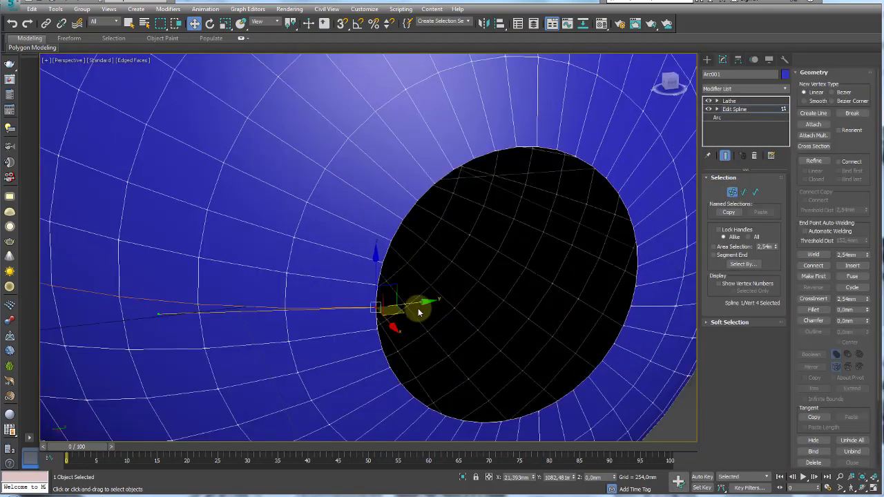
scroll(442, 304, "down", 2)
left_click(708, 101)
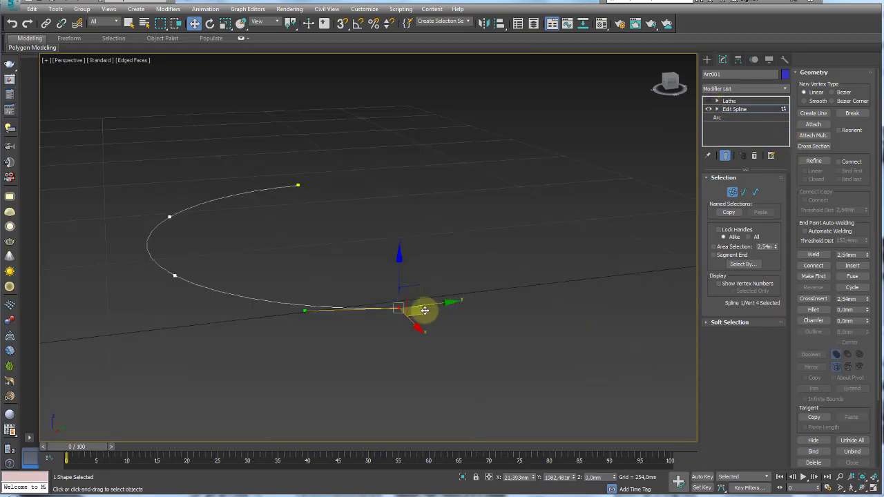
left_click(708, 100)
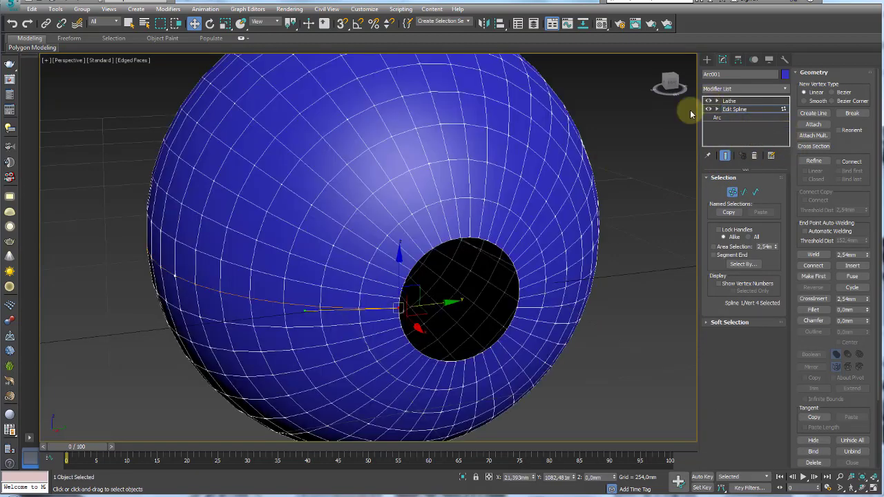
- Move the end vertex onto the lathe axis to close the hole, then zoom on the pole
left_click_drag(444, 305, 496, 291)
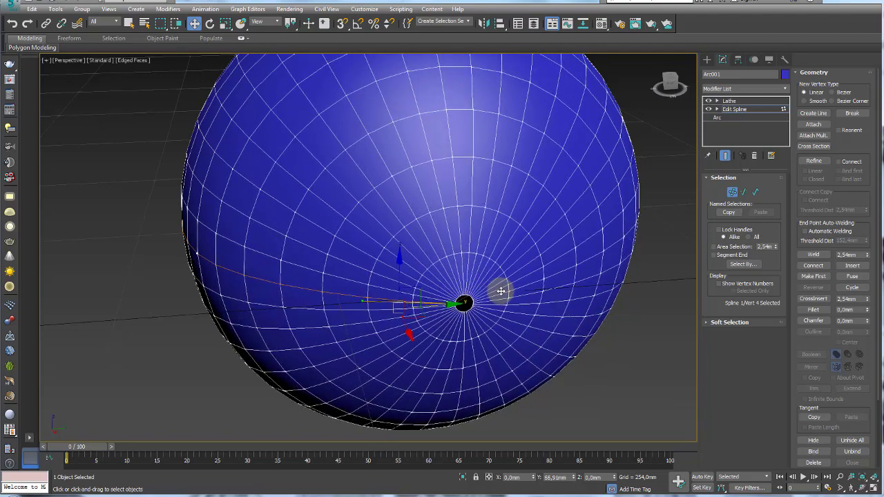
left_click_drag(496, 292, 509, 286)
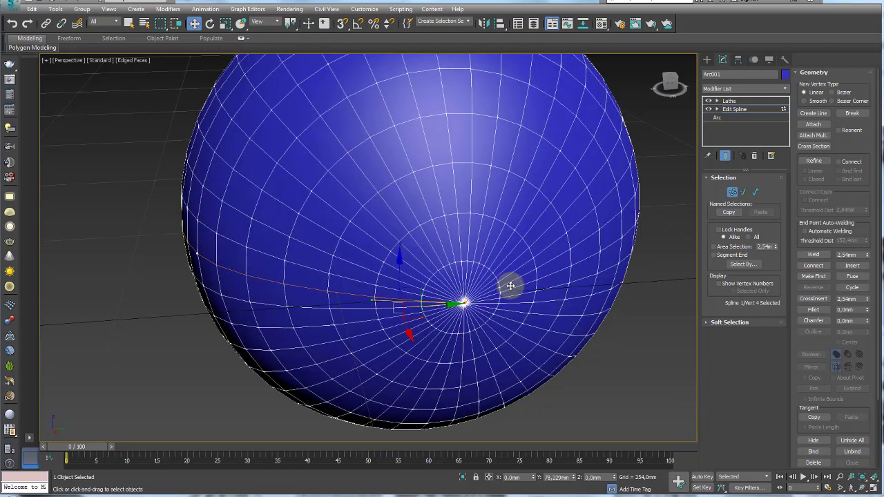
middle_click_drag(510, 286, 461, 308, "alt")
scroll(460, 311, "up", 3)
scroll(458, 313, "up", 2)
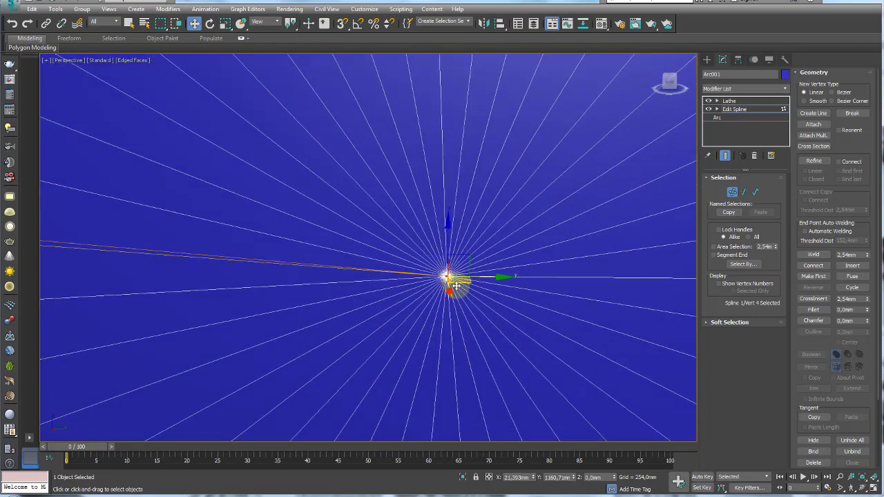
scroll(459, 313, "down", 3)
scroll(483, 314, "down", 2)
- Turn Weld Core on in the Lathe parameters so the hole at the sphere's pole closes
left_click(731, 101)
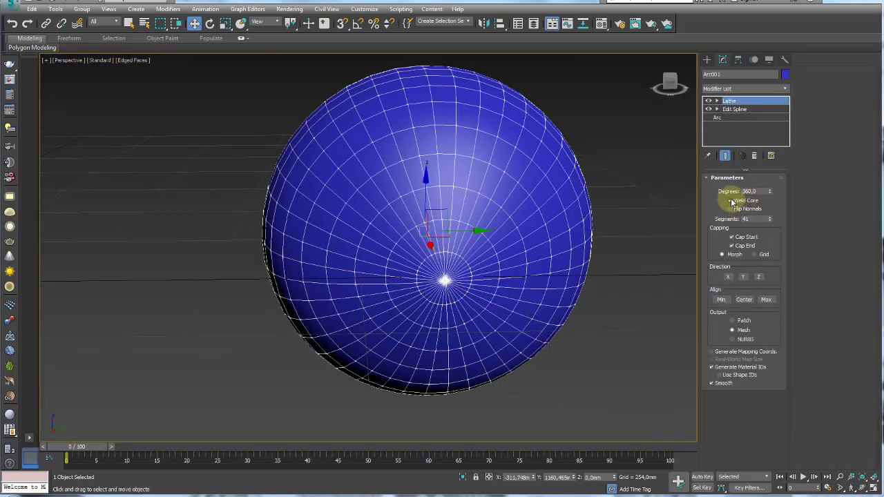
left_click(733, 201)
middle_click_drag(651, 228, 537, 270, "alt")
scroll(492, 289, "up", 2)
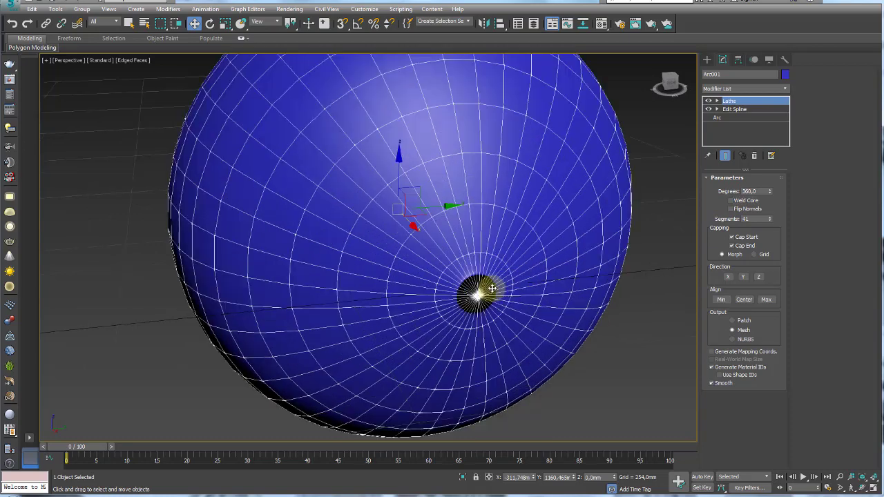
left_click(733, 201)
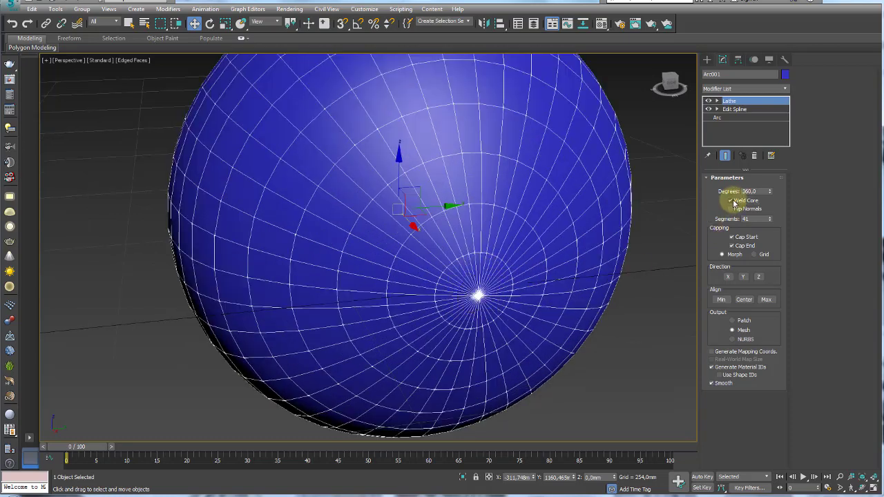
left_click(732, 201)
left_click(732, 201)
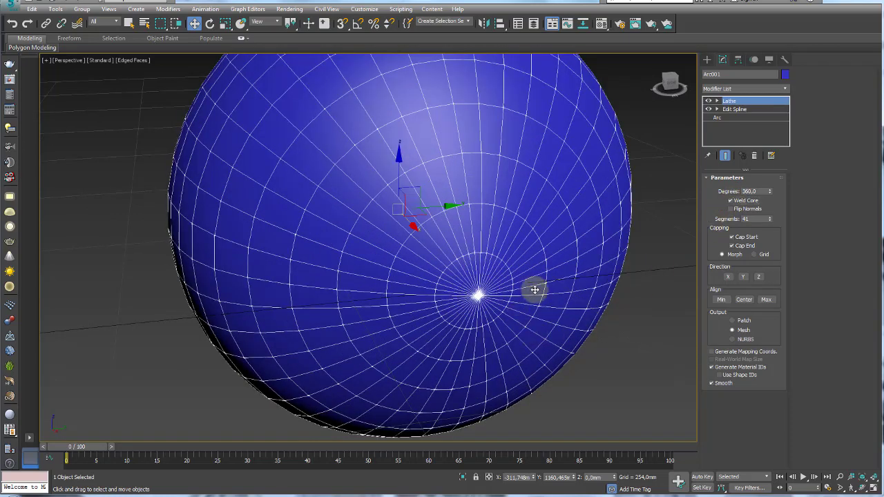
scroll(532, 290, "down", 5)
mouse_move(471, 272)
middle_mouse_down("alt")
mouse_move(541, 310)
mouse_move(613, 266)
mouse_move(592, 310)
mouse_move(458, 270)
mouse_move(552, 310)
mouse_move(574, 290)
middle_mouse_up("alt")
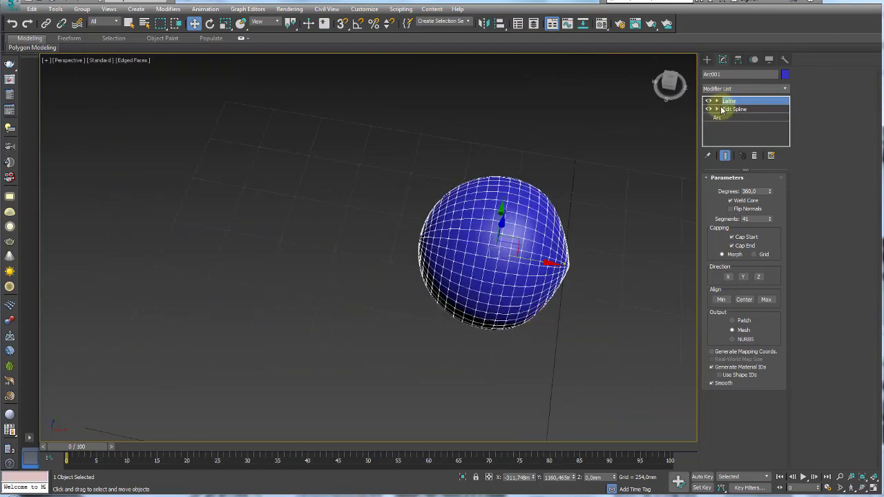
- Select the arc's end vertex and drag it outward to stretch the sphere into a teardrop
left_click(717, 110)
left_click(735, 117)
left_click_drag(642, 243, 563, 285)
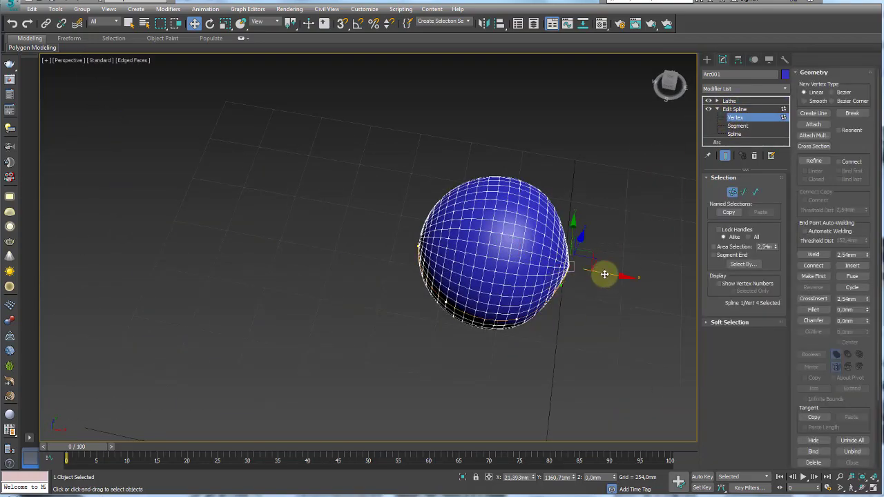
left_click(708, 101)
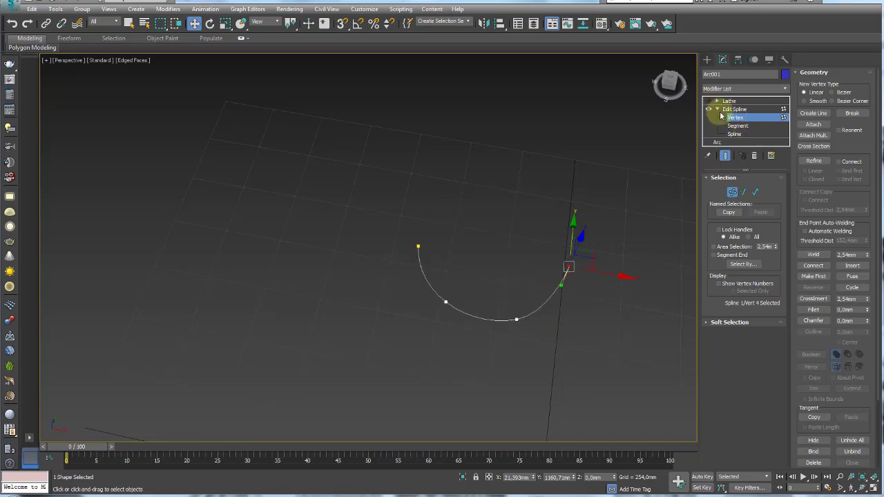
left_click(708, 100)
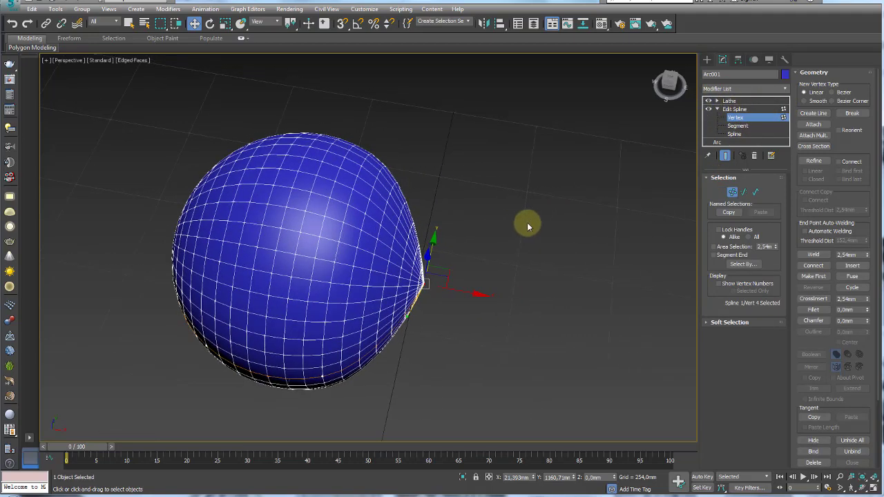
middle_click_drag(527, 227, 495, 305, "alt")
left_click_drag(464, 287, 643, 304)
middle_click_drag(643, 304, 565, 328, "alt")
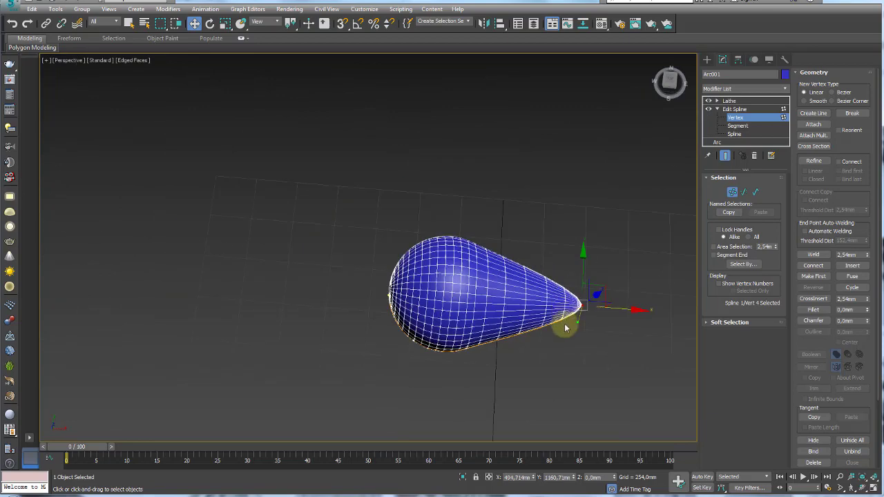
- Scale and rotate the vertex's tangent handles to flare the profile into a bulb-and-funnel form
key("r")
left_click_drag(591, 321, 605, 141)
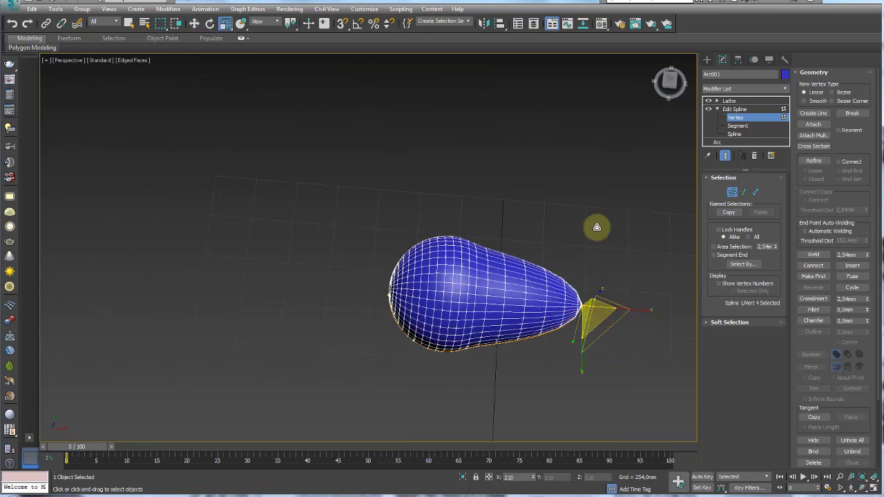
key("e")
left_click_drag(570, 357, 554, 341)
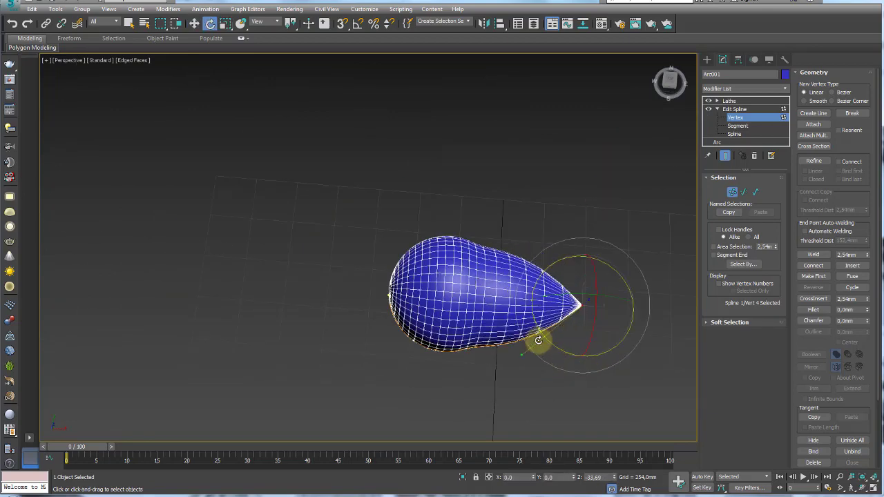
mouse_move(598, 315)
left_mouse_down()
mouse_move(602, 331)
mouse_move(605, 235)
mouse_move(606, 371)
mouse_move(624, 223)
mouse_move(623, 270)
mouse_move(592, 315)
left_mouse_up()
key("r")
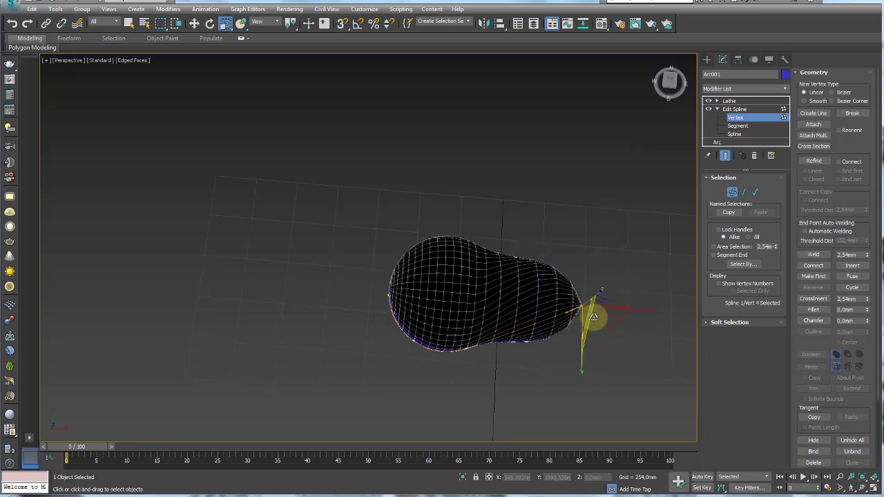
mouse_move(598, 256)
left_mouse_down()
mouse_move(617, 362)
mouse_move(623, 348)
mouse_move(592, 232)
left_mouse_up()
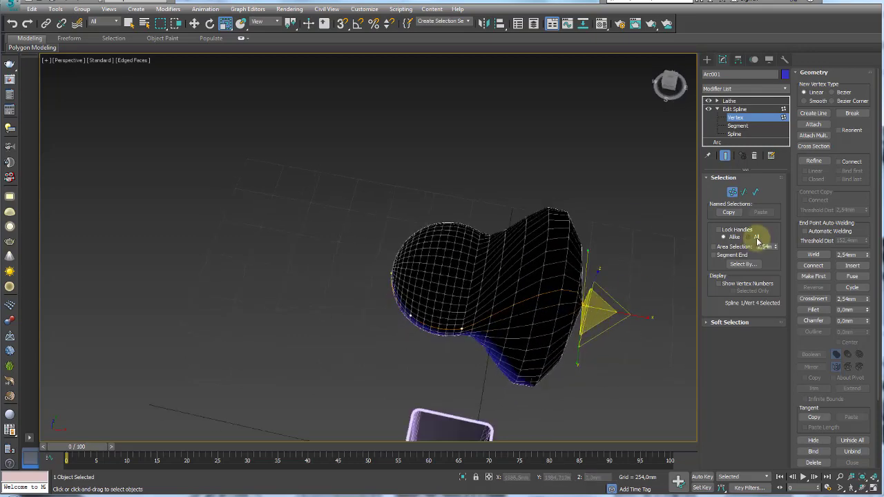
left_click(730, 101)
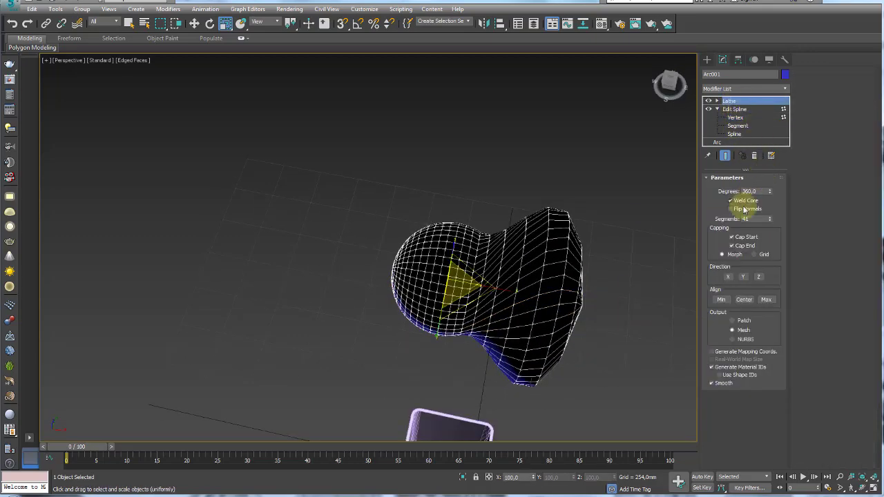
- Turn on Flip Normals for the lathe and orbit around to check the shading
left_click(734, 210)
mouse_move(592, 296)
middle_mouse_down("alt")
mouse_move(618, 252)
mouse_move(646, 309)
mouse_move(341, 275)
middle_mouse_up("alt")
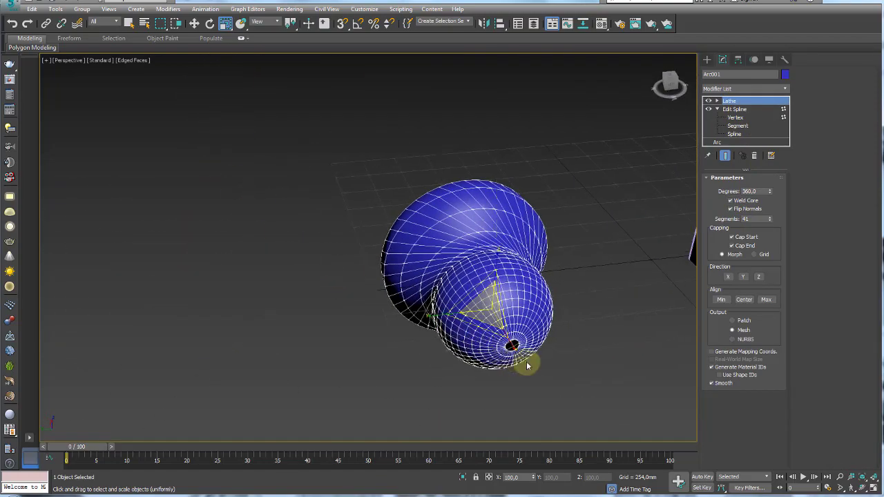
mouse_move(527, 361)
middle_mouse_down()
mouse_move(540, 344)
mouse_move(516, 337)
middle_mouse_up()
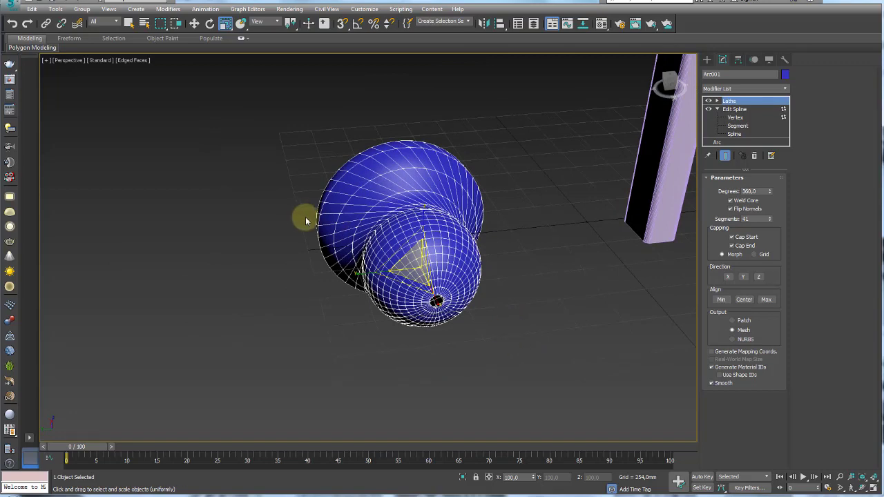
- Delete the lathed test object and zoom out to the tall lilac box
key("Delete")
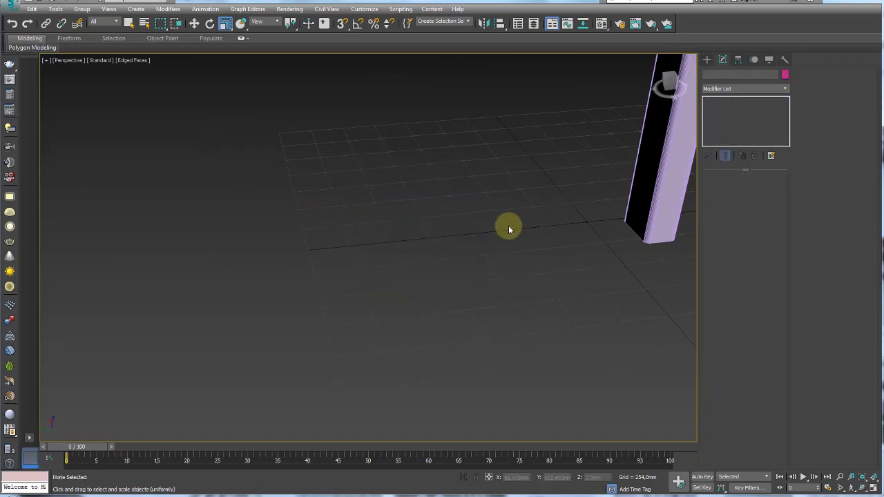
scroll(475, 242, "up", 2)
scroll(465, 236, "down", 3)
scroll(438, 255, "down", 3)
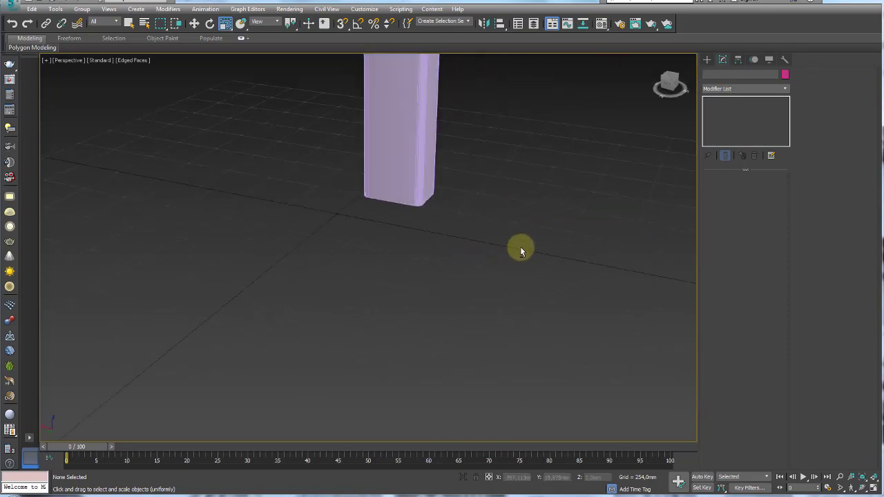
scroll(521, 249, "down", 3)
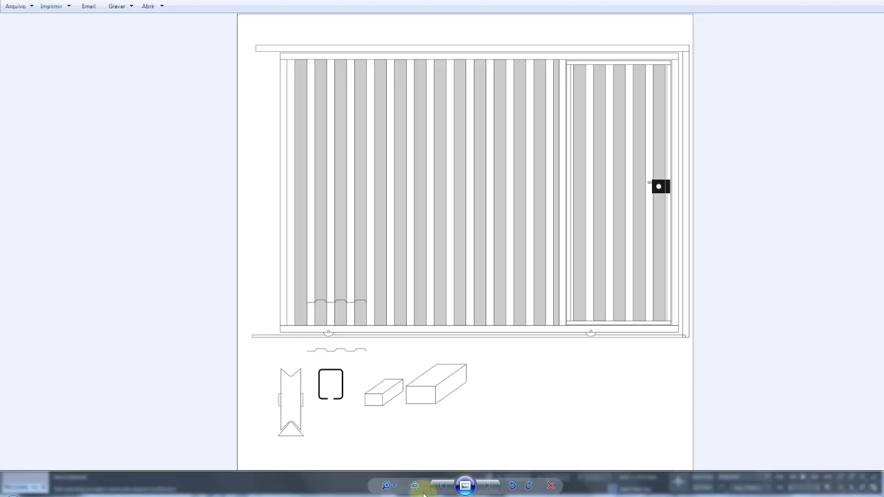
- Zoom into the reference drawing to show the part profiles below the gate
scroll(353, 376, "up", 3)
left_click_drag(311, 394, 312, 251)
scroll(103, 319, "up", 1)
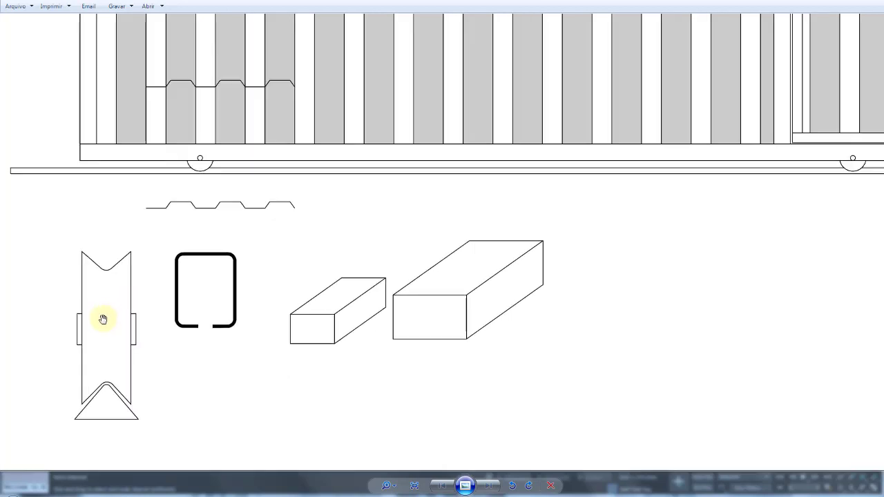
scroll(185, 151, "up", 3)
scroll(197, 199, "up", 1)
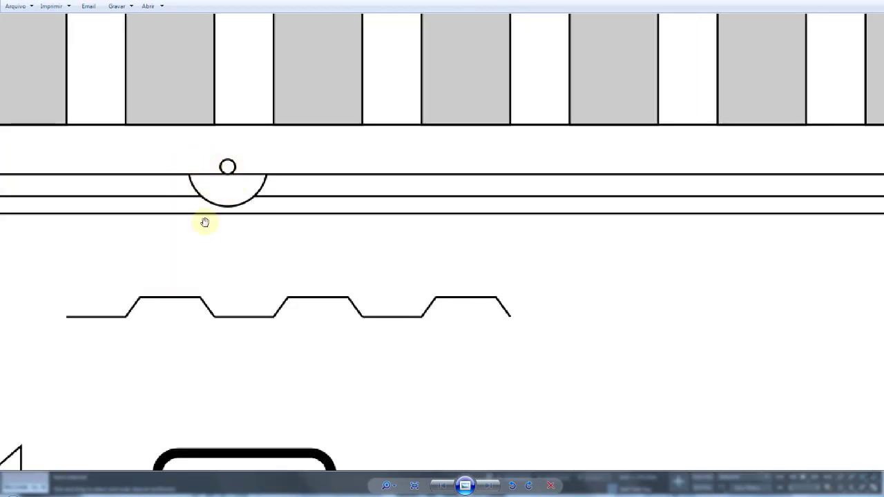
scroll(170, 268, "down", 3)
- Center the V-groove wheel profile in Photo Viewer, then return to 3ds Max
left_click_drag(142, 316, 221, 174)
left_click_drag(385, 141, 385, 100)
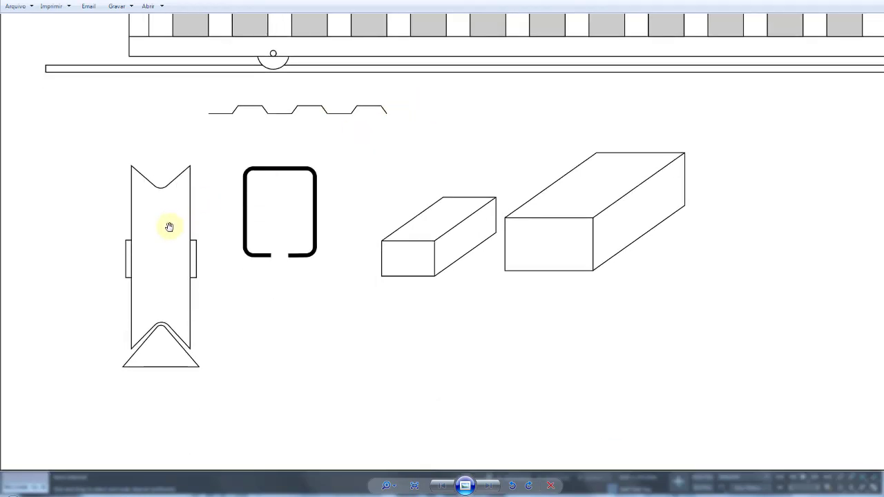
scroll(148, 269, "up", 2)
scroll(148, 269, "up", 1)
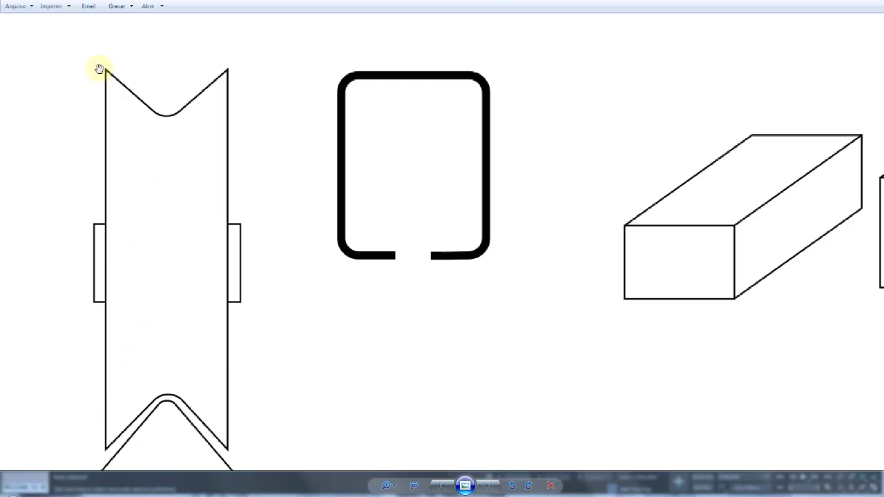
scroll(220, 71, "down", 4)
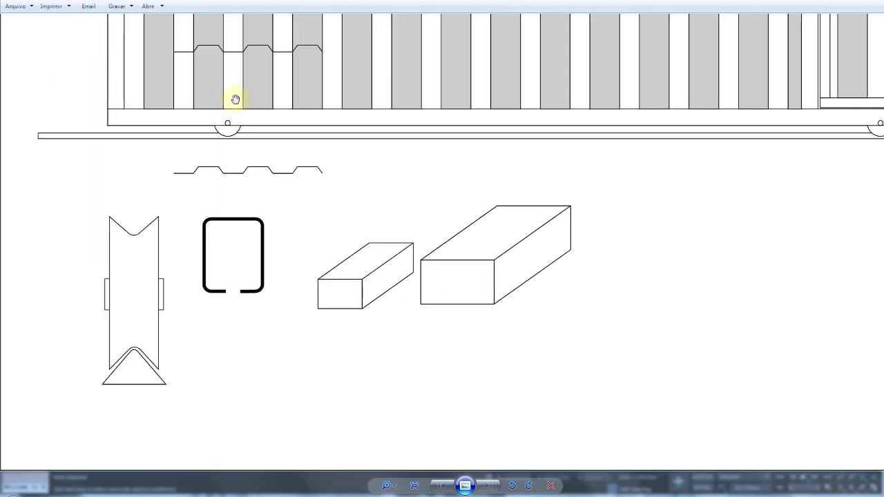
scroll(235, 132, "up", 1)
scroll(237, 166, "up", 3)
scroll(64, 286, "down", 3)
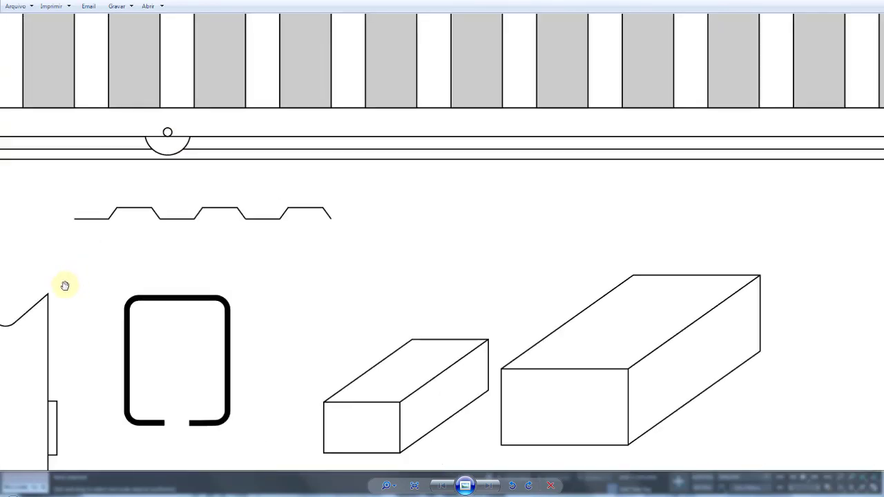
left_click_drag(111, 274, 225, 201)
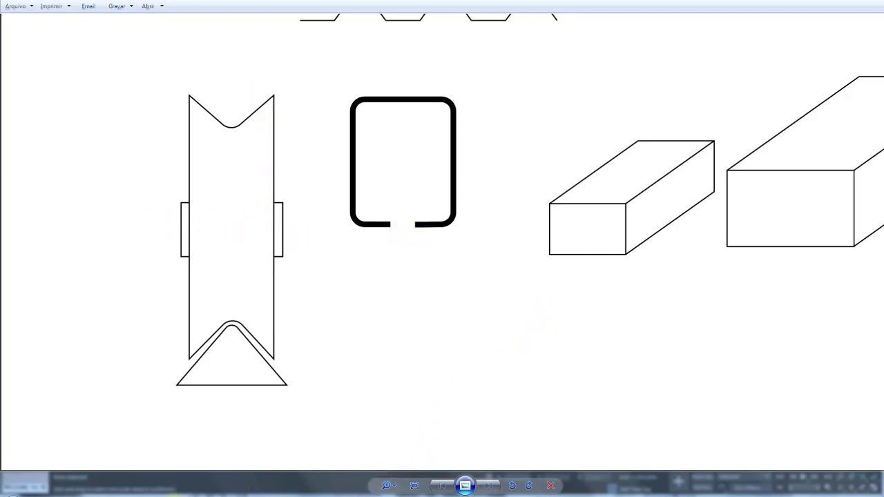
left_click(177, 449)
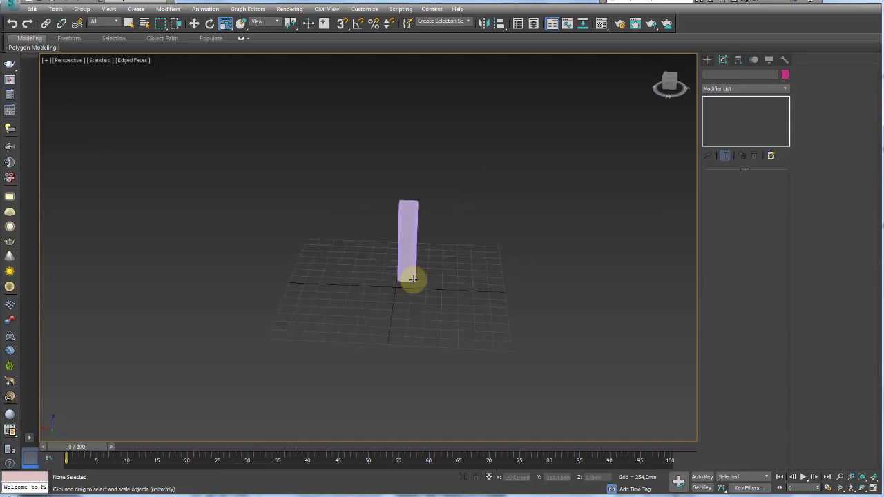
- In the Front view, draw a tall rectangle and a wider, shorter rectangle beside the rail
key("f")
scroll(424, 231, "up", 2)
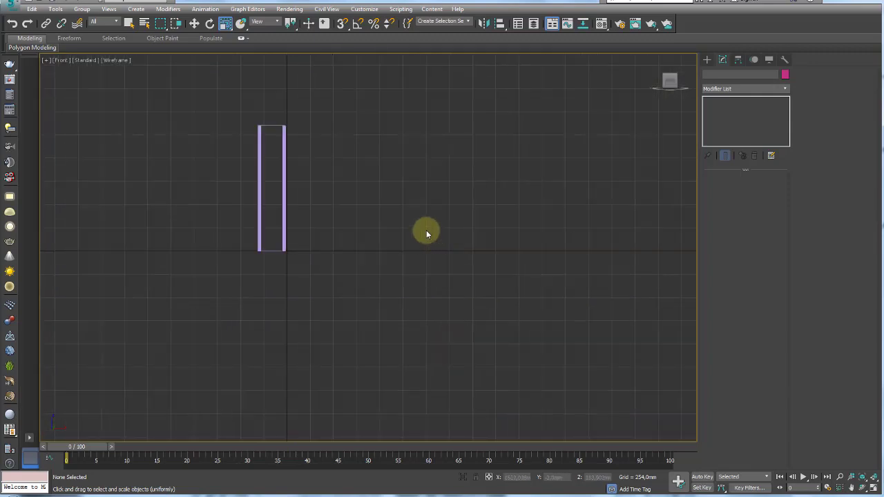
scroll(428, 228, "up", 3)
middle_click_drag(428, 200, 473, 199)
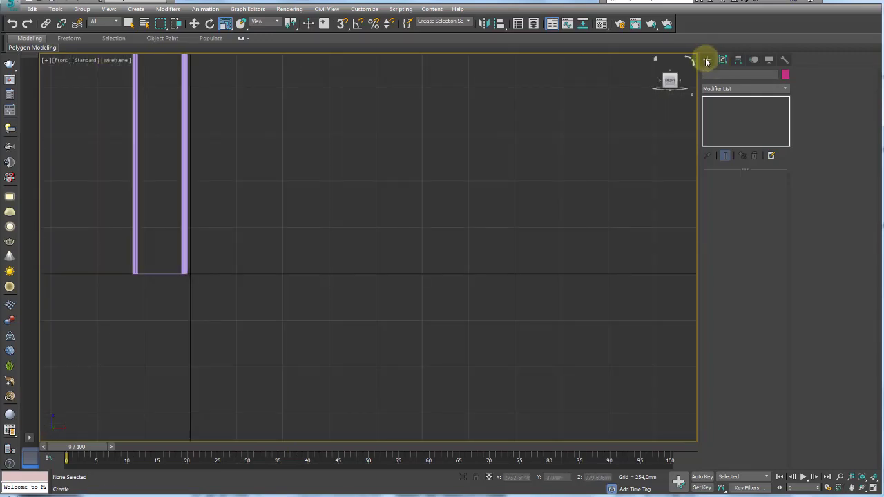
left_click(706, 61)
left_click(719, 74)
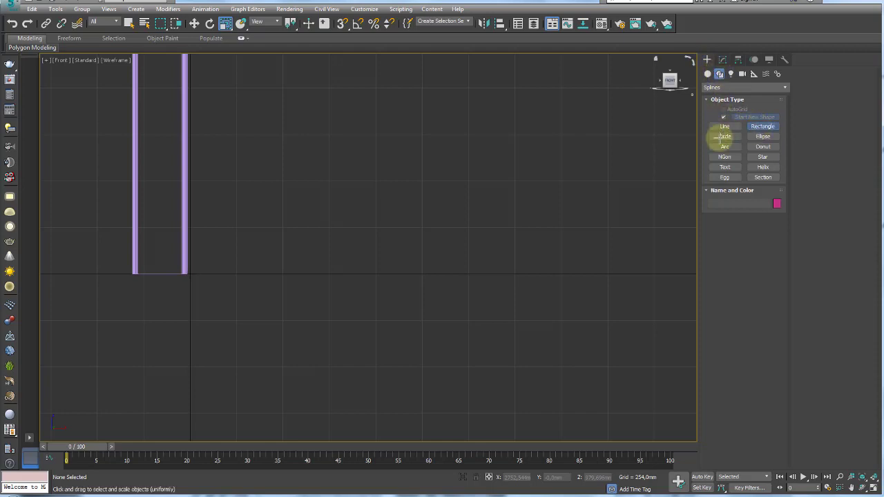
left_click_drag(330, 109, 384, 213)
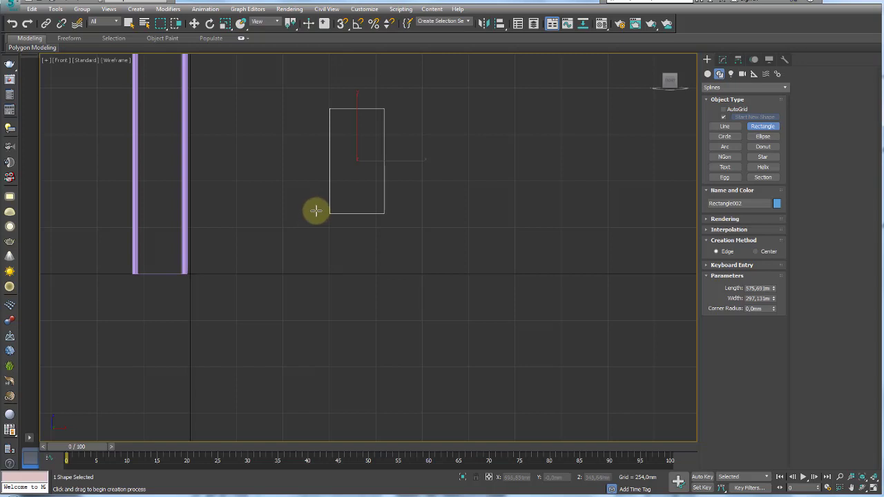
mouse_move(316, 211)
left_mouse_down()
mouse_move(405, 245)
mouse_move(402, 252)
left_mouse_up()
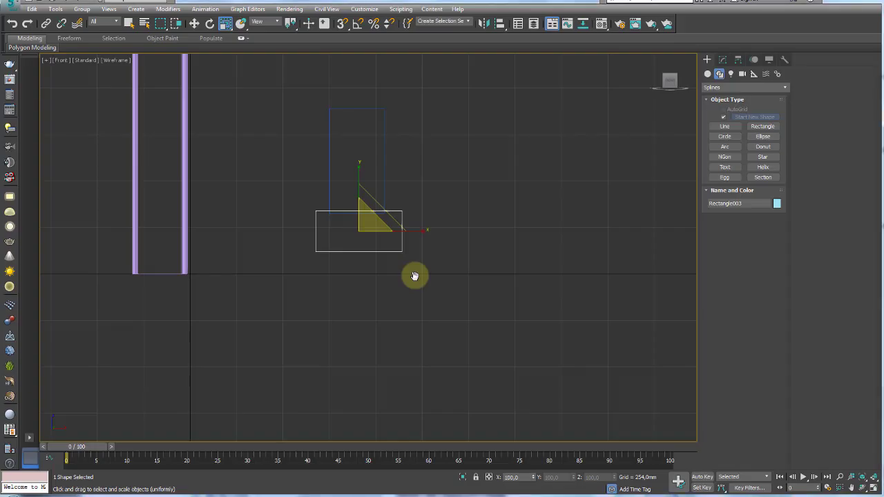
- Move the tall rectangle up so it sits on top of the wide one
middle_click_drag(375, 191, 421, 213)
scroll(421, 213, "up", 4)
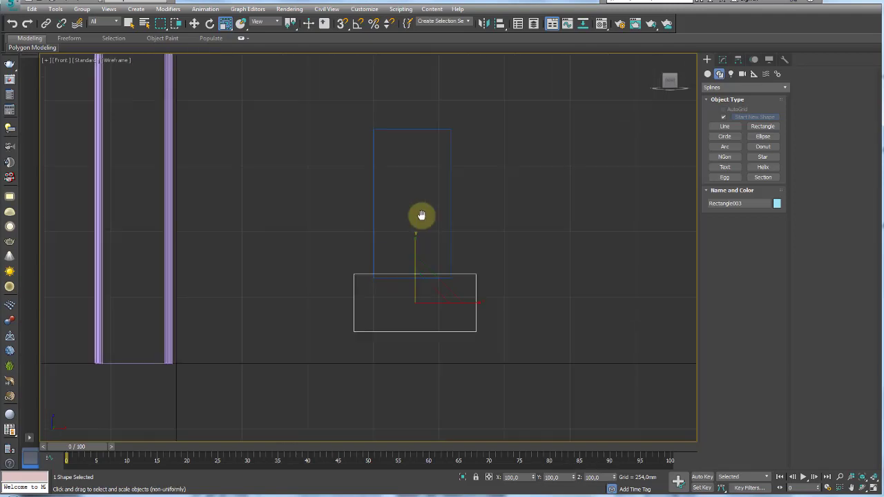
left_click(466, 208)
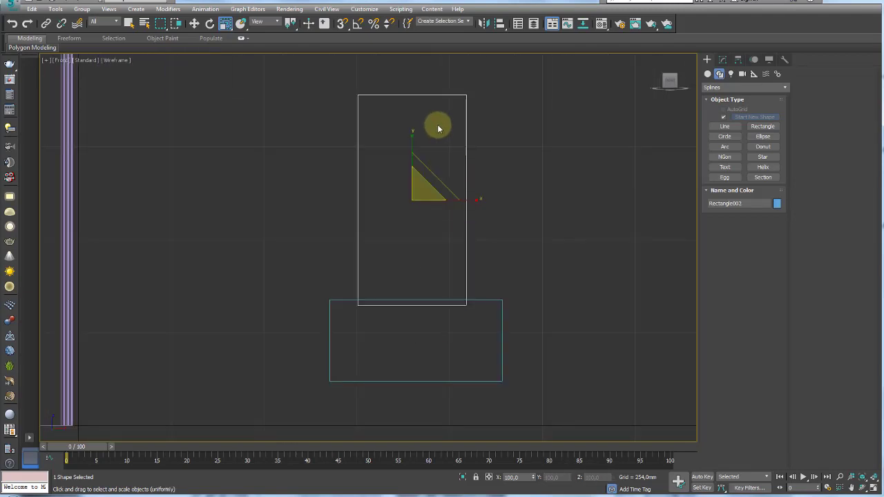
key("w")
left_click_drag(431, 184, 435, 175)
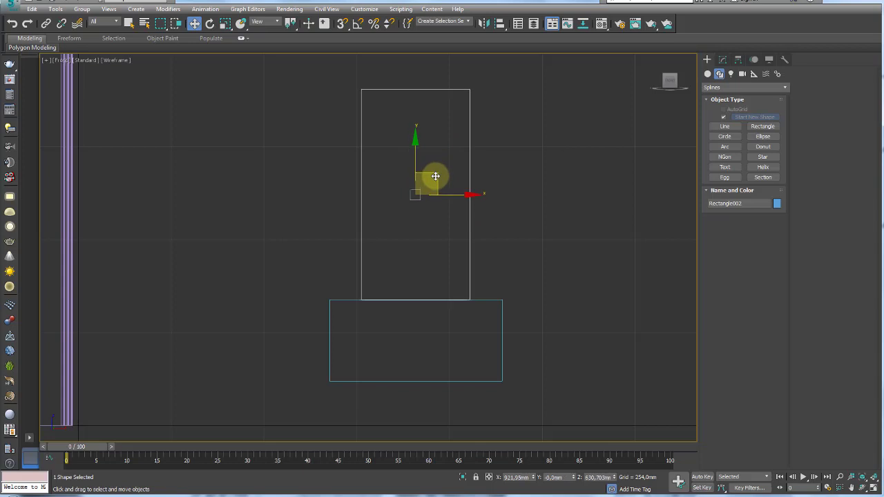
- Convert the tall rectangle to an editable spline and change its vertices' type
right_click(435, 176)
mouse_move(456, 287)
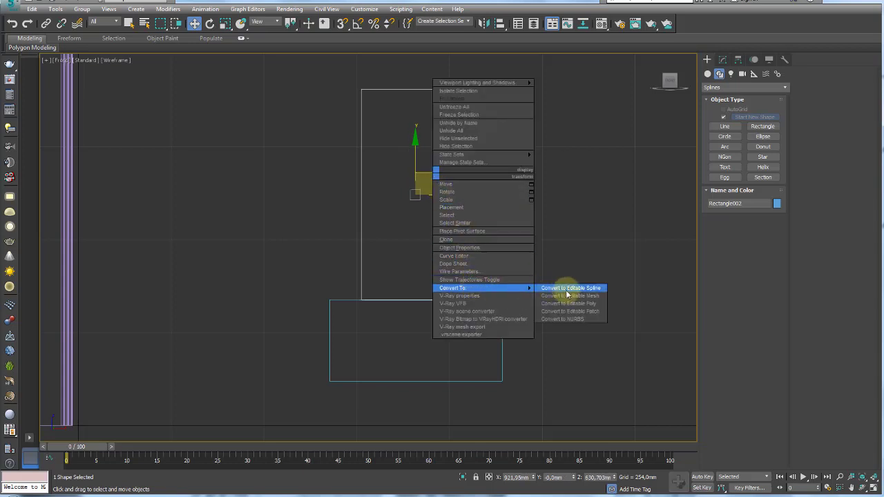
left_click(577, 289)
left_click(733, 244)
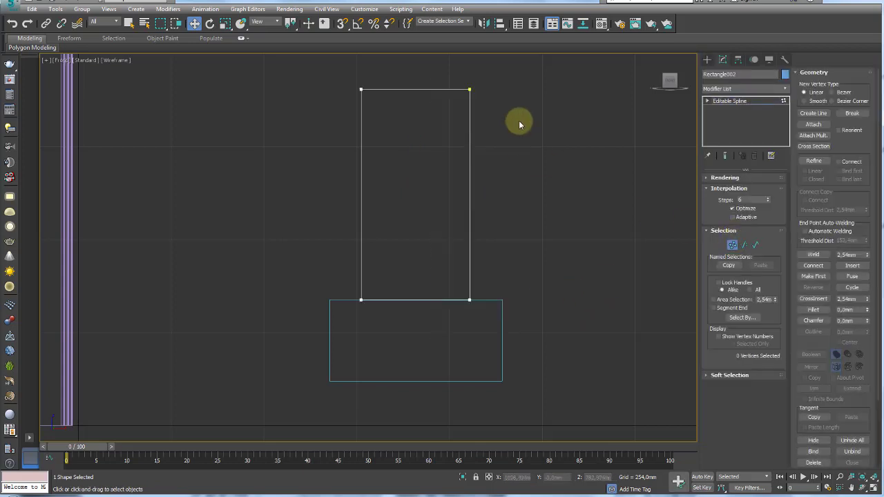
right_click(361, 109)
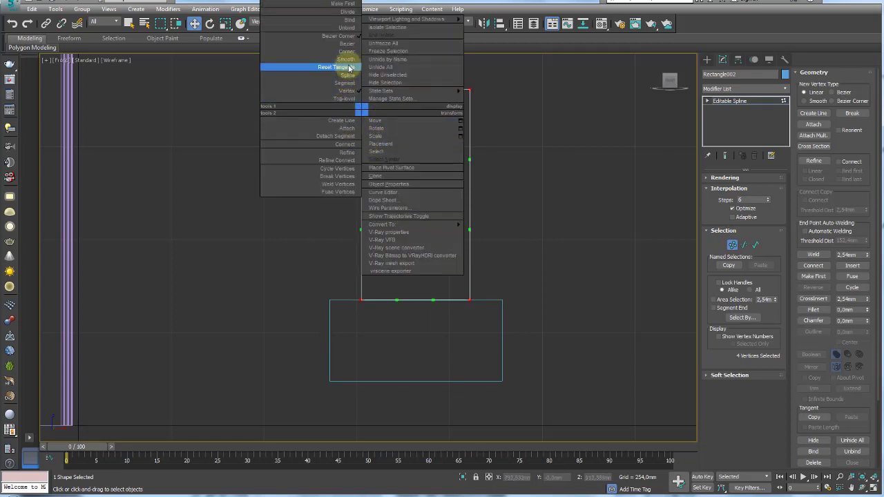
left_click(343, 51)
middle_click_drag(438, 89, 434, 144)
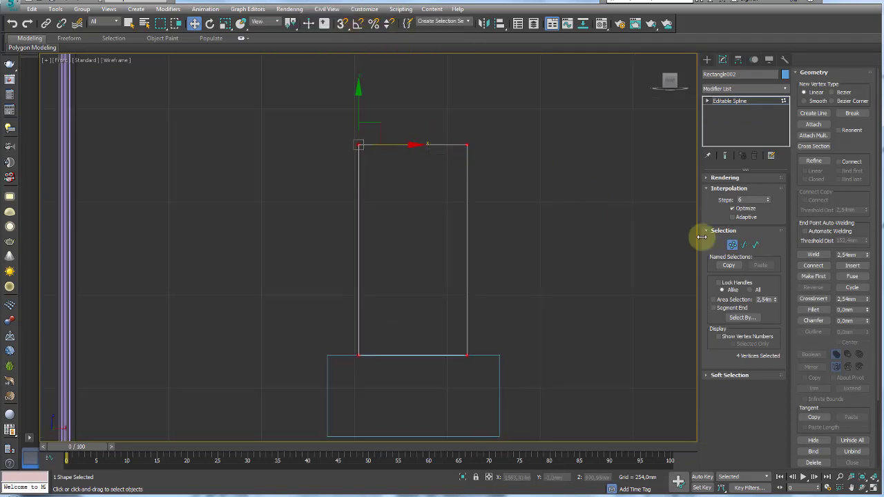
- Divide the top edge at its midpoint and pull the new vertex down into a V notch
left_click(743, 246)
left_click(418, 145)
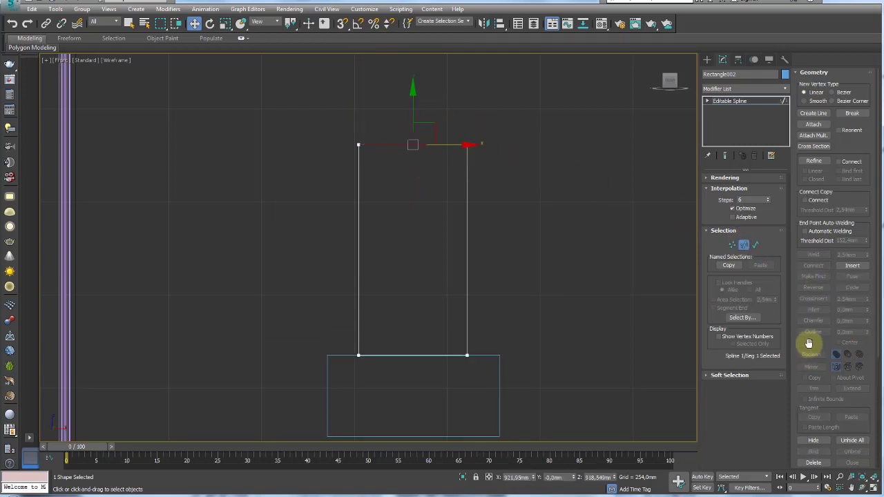
left_click_drag(809, 344, 808, 165)
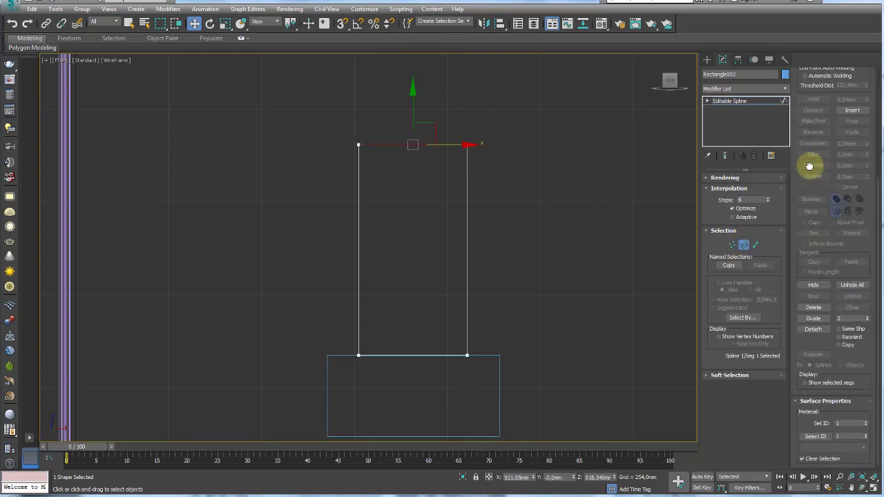
left_click(814, 319)
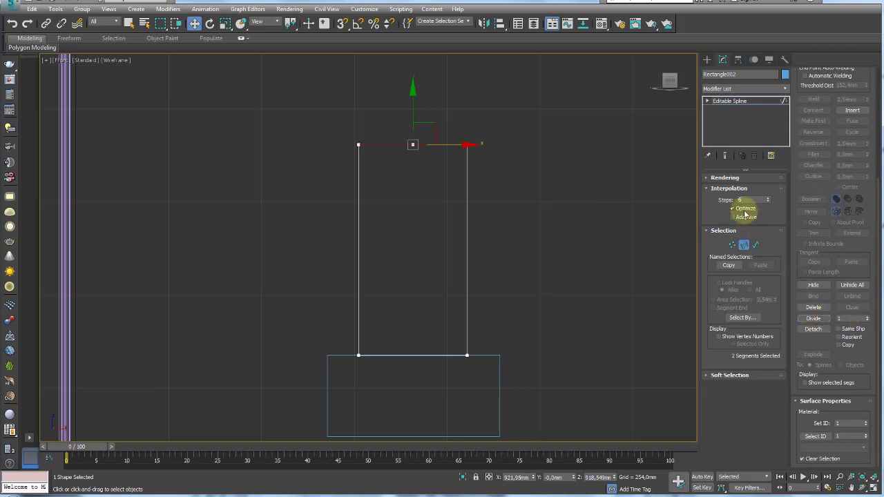
left_click(731, 245)
left_click(412, 145)
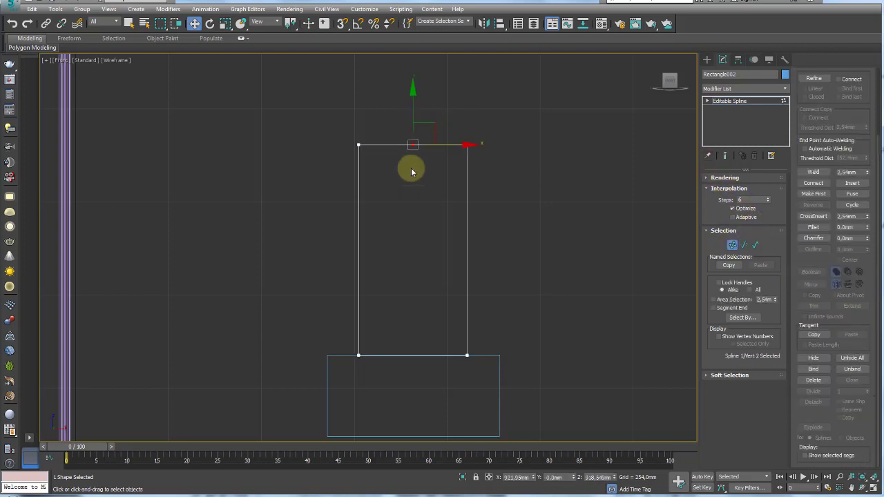
left_click_drag(414, 109, 413, 151)
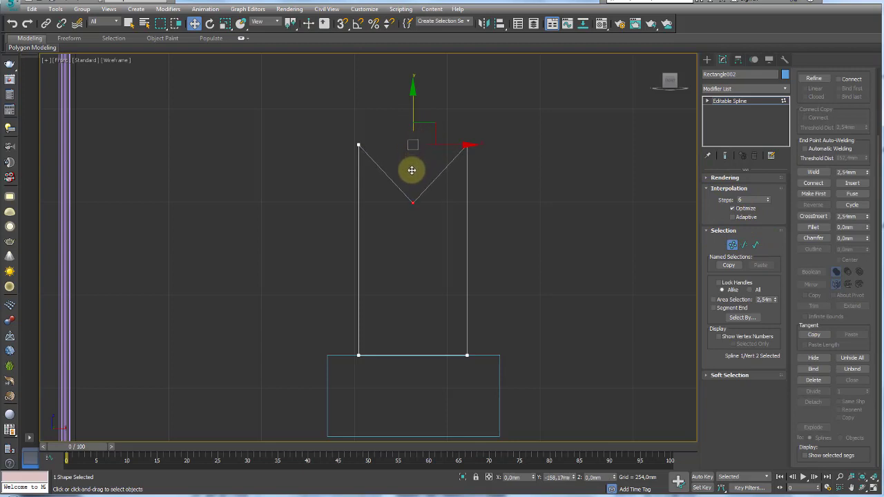
- Fillet the vertex at the bottom of the V notch into a small rounded curve
left_click(417, 197)
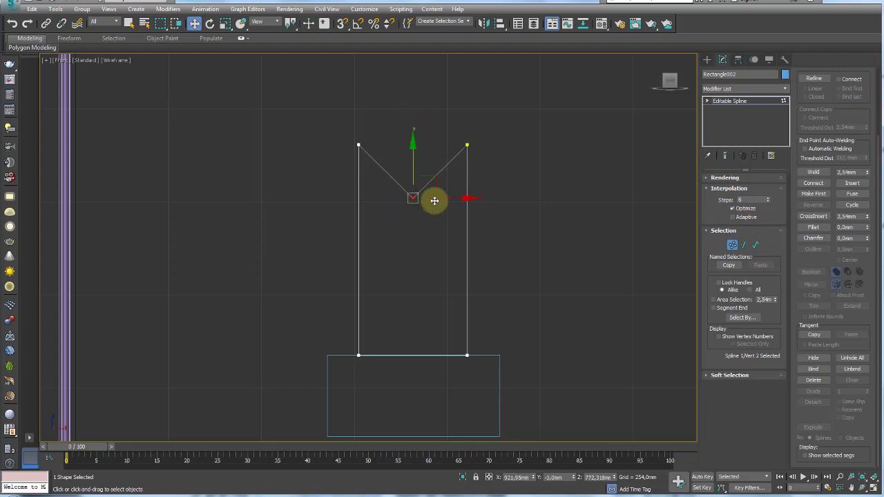
left_click_drag(411, 168, 412, 172)
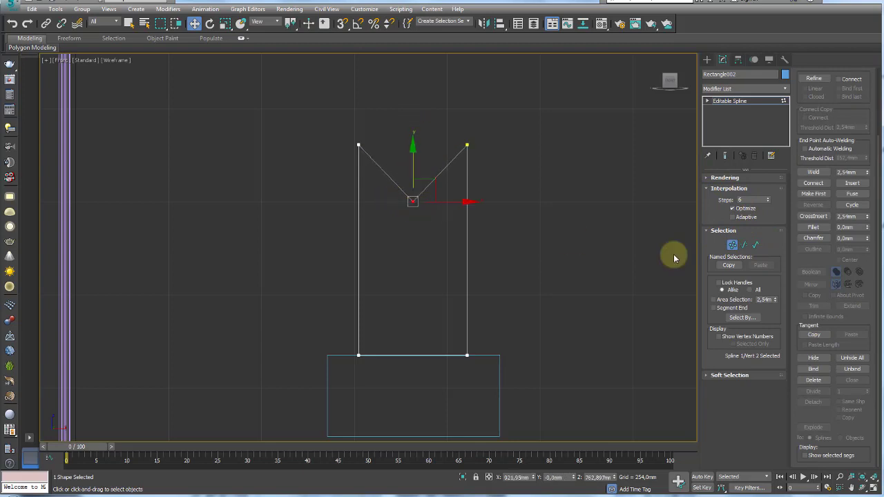
right_click(867, 232)
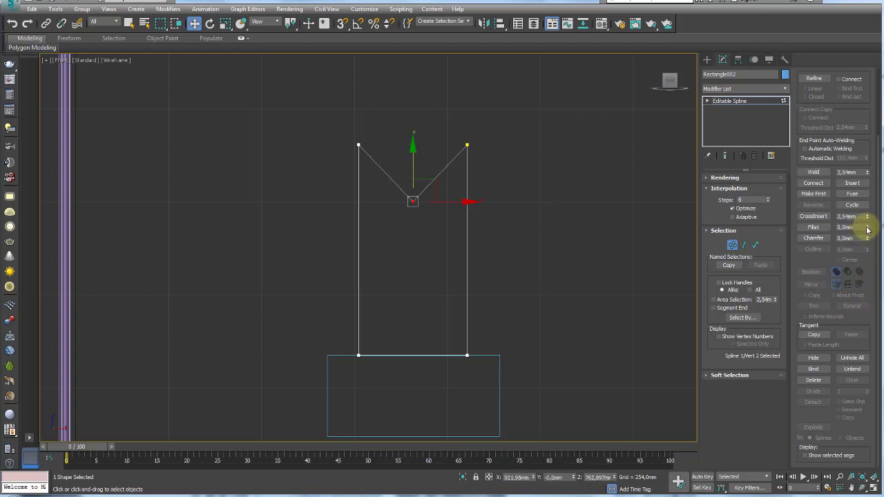
middle_click_drag(472, 178, 474, 203)
left_click_drag(474, 203, 507, 124)
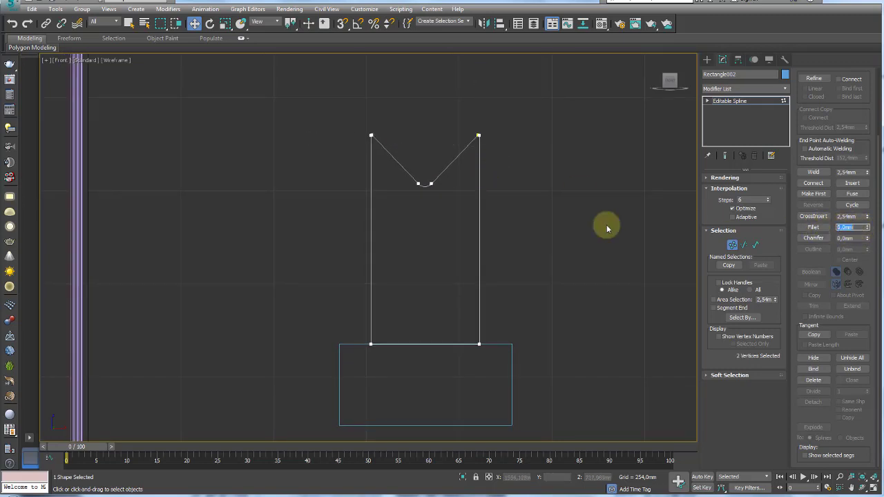
middle_click_drag(509, 168, 508, 184)
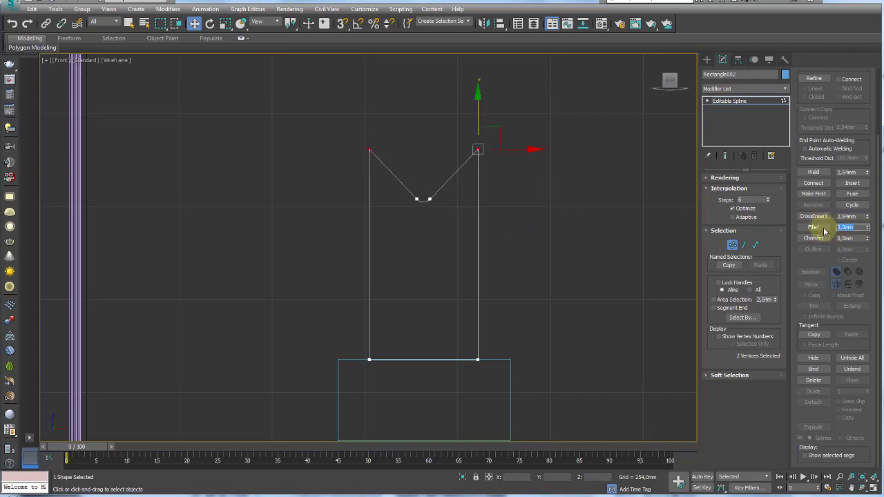
scroll(483, 191, "up", 2)
scroll(460, 185, "up", 4)
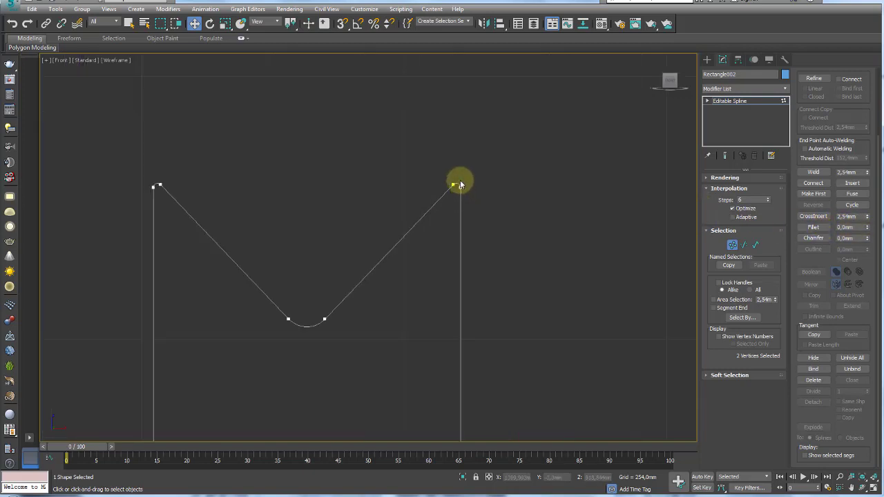
scroll(484, 193, "down", 10)
scroll(497, 187, "up", 3)
left_click(730, 101)
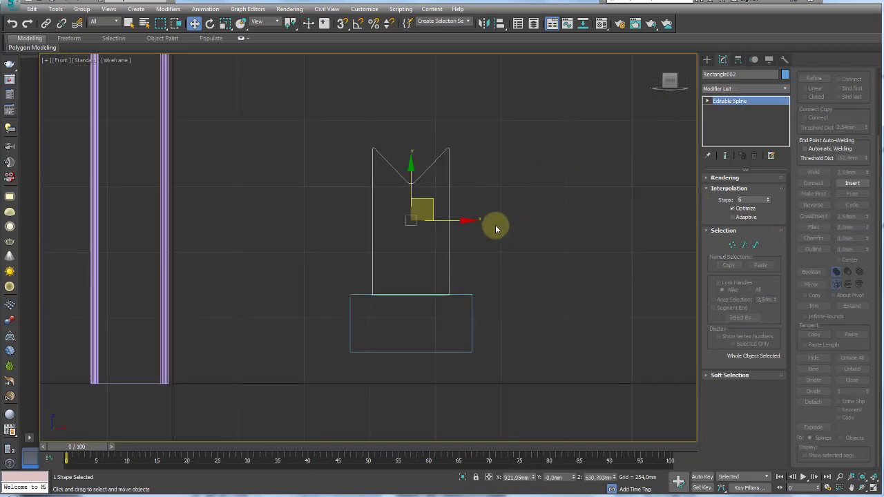
middle_click_drag(496, 229, 435, 209)
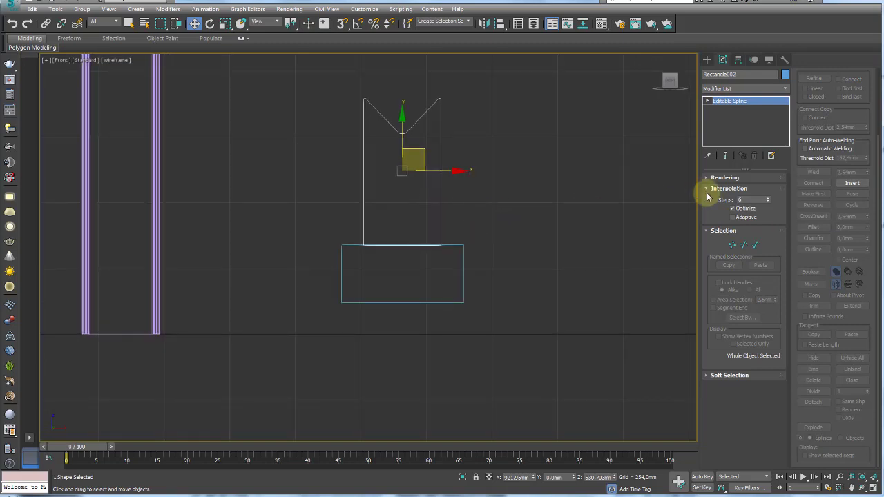
- Divide the bottom edge, widen its middle piece and drop it down into a trapezoid tab
left_click(745, 245)
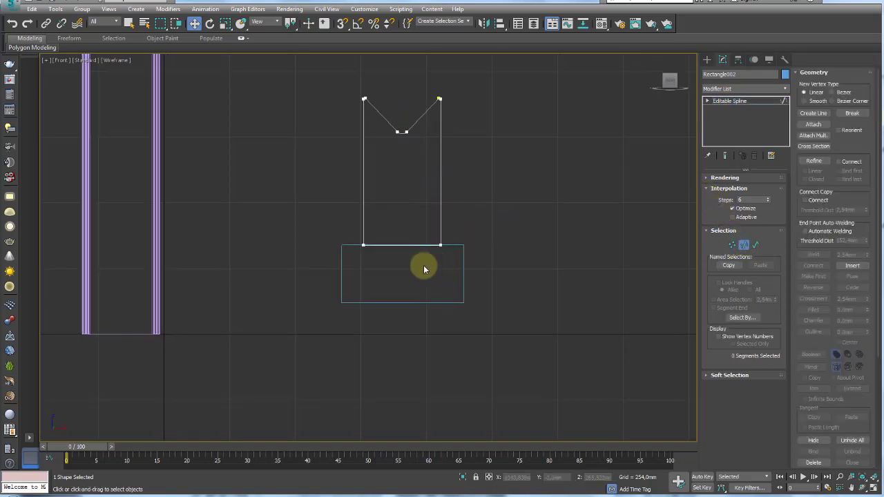
left_click(388, 244)
scroll(384, 243, "up", 3)
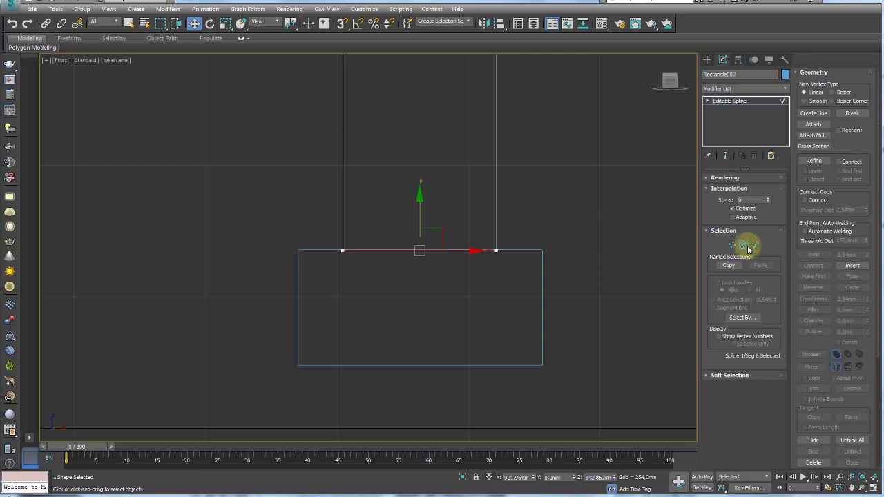
scroll(872, 306, "down", 3)
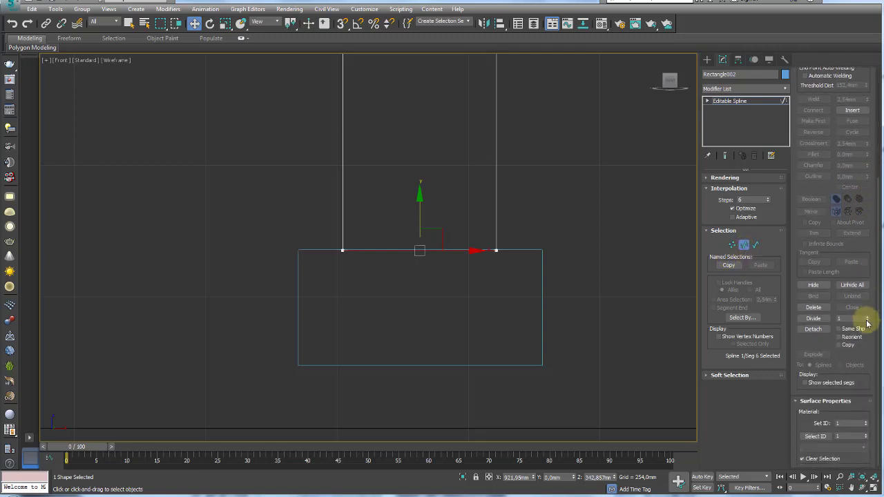
left_click(815, 319)
left_click_drag(445, 278, 394, 241)
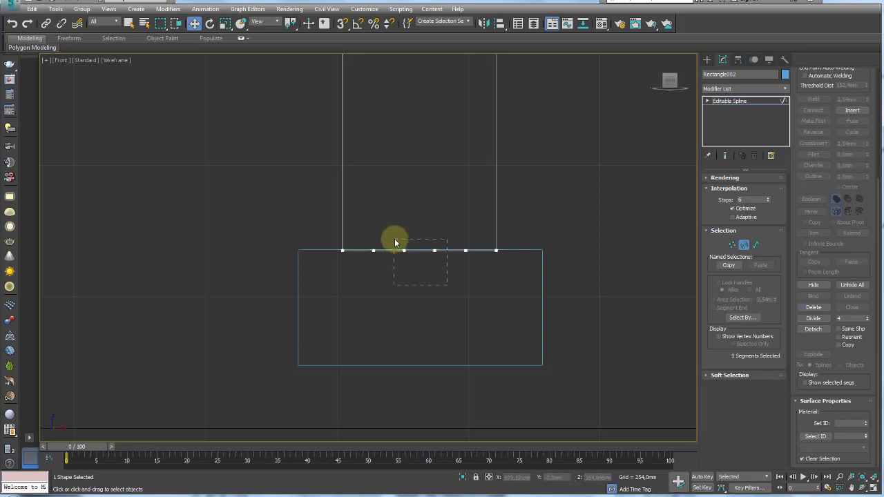
key("r")
left_click_drag(484, 253, 485, 247)
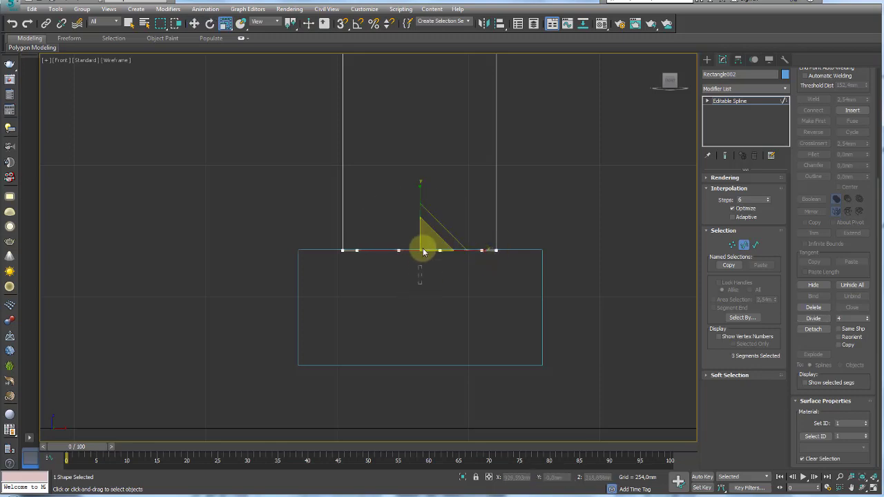
left_click_drag(420, 249, 514, 250)
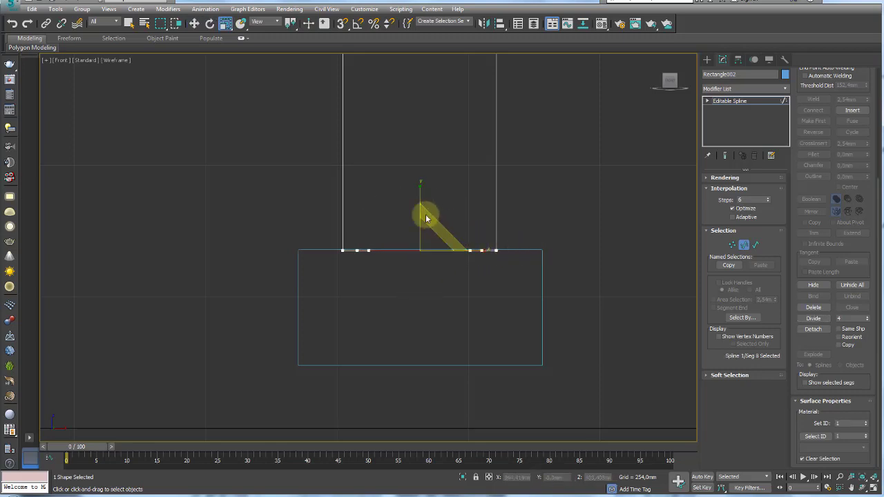
key("w")
left_click_drag(420, 206, 419, 243)
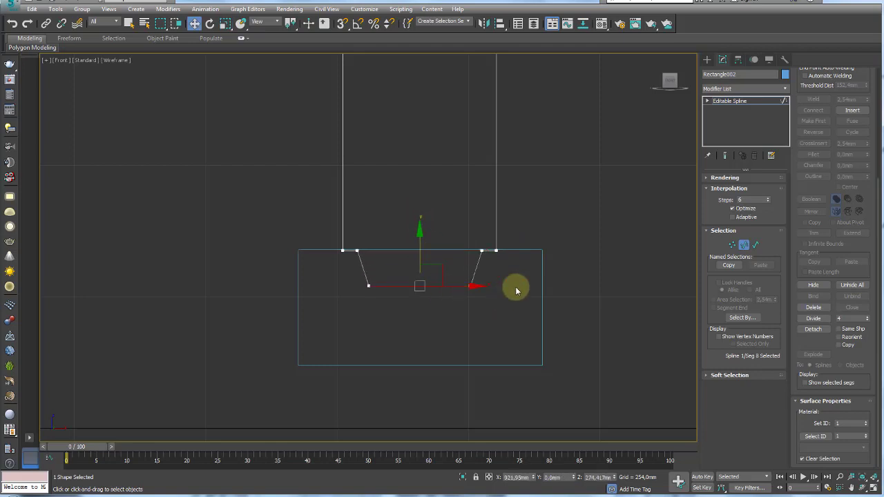
- Select both slanted segments and scale them to 72% width on X
left_click(362, 270)
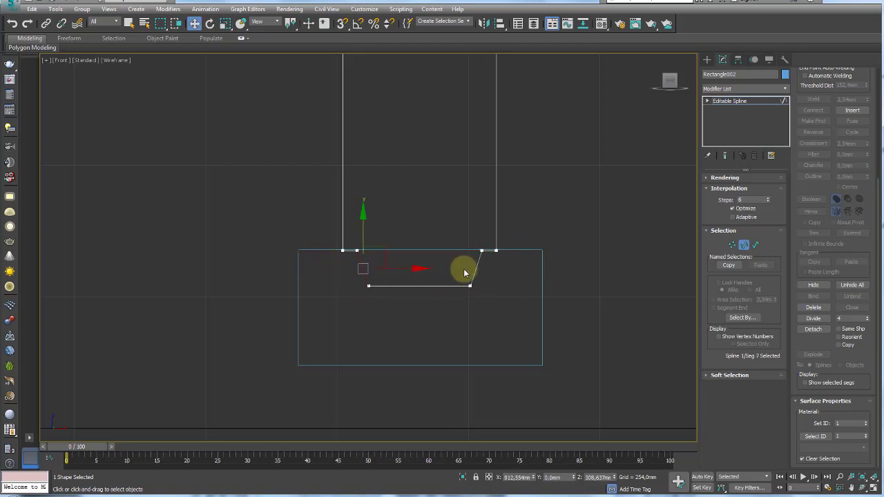
left_click(475, 268, "ctrl")
key("r")
left_click_drag(482, 274, 453, 271)
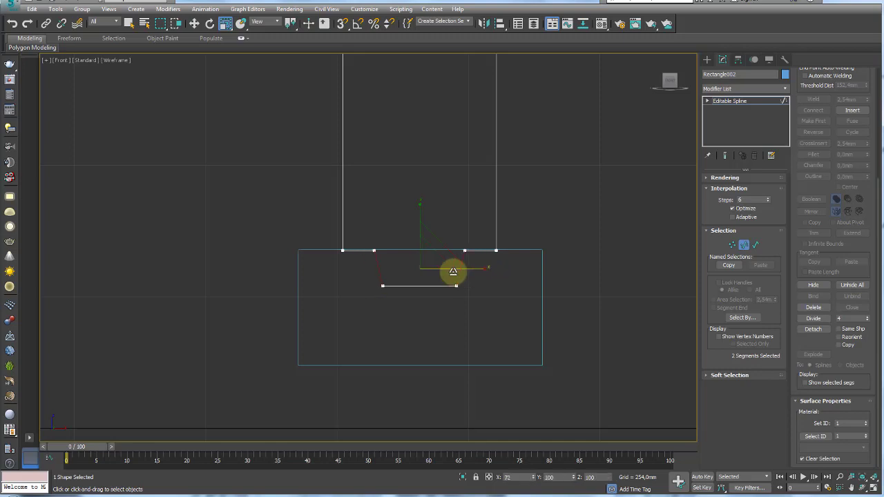
left_click(724, 102)
scroll(442, 290, "down", 3)
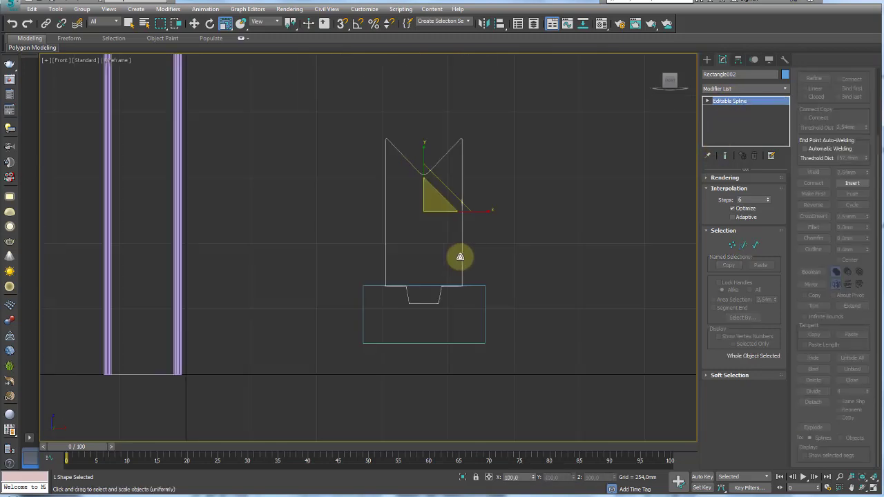
- Switch to the Perspective view and apply a Lathe modifier to the notched profile
middle_click_drag(467, 237, 484, 214)
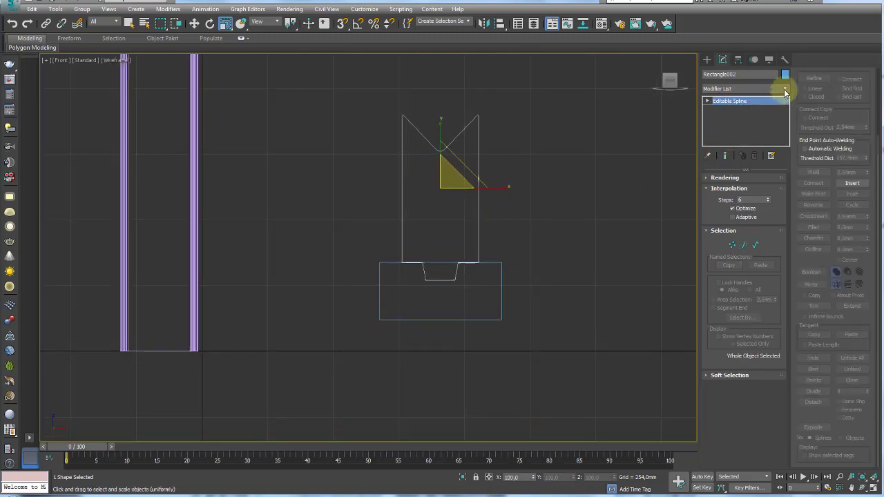
key("p")
mouse_move(543, 234)
middle_mouse_down("alt")
mouse_move(336, 258)
mouse_move(378, 275)
mouse_move(422, 266)
middle_mouse_up("alt")
left_click(746, 89)
left_click_drag(785, 131, 786, 206)
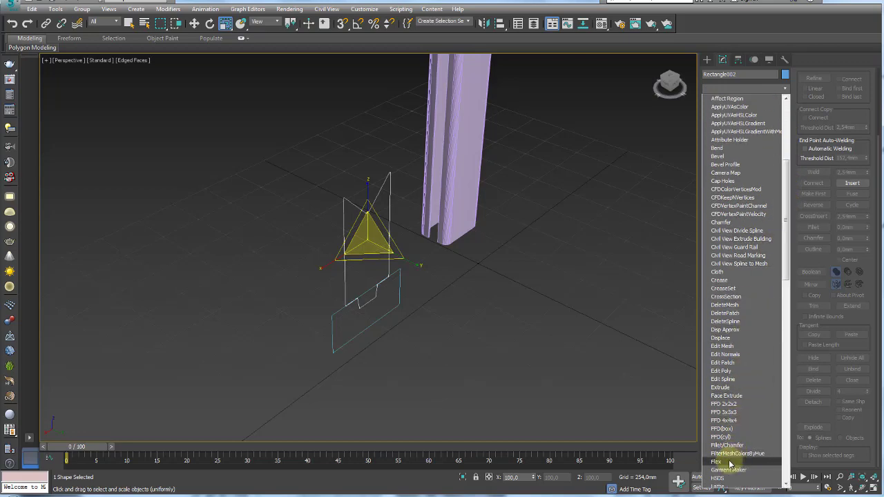
scroll(734, 455, "down", 2)
left_click(722, 437)
- Toggle Show End Result off and back on to compare the profile with the lathed cylinder
mouse_move(479, 325)
middle_mouse_down("alt")
mouse_move(599, 316)
mouse_move(517, 316)
middle_mouse_up("alt")
middle_click_drag(516, 255, 528, 228, "alt")
left_click(708, 101)
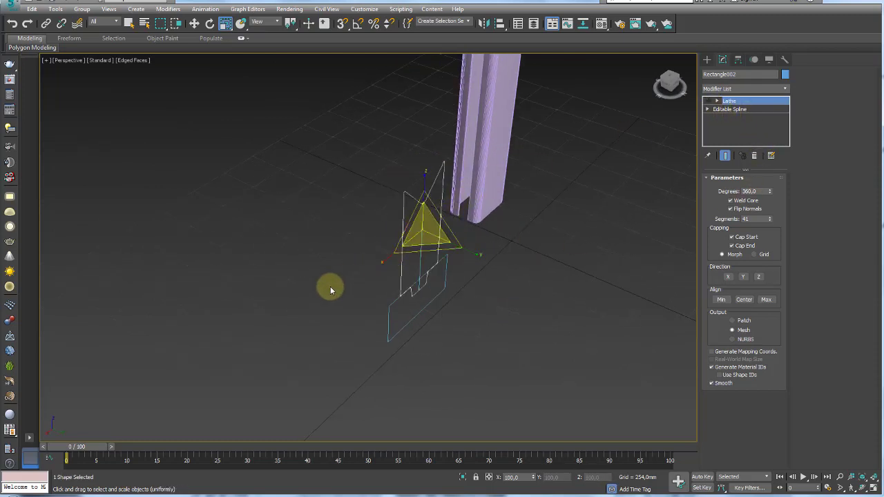
left_click(372, 269)
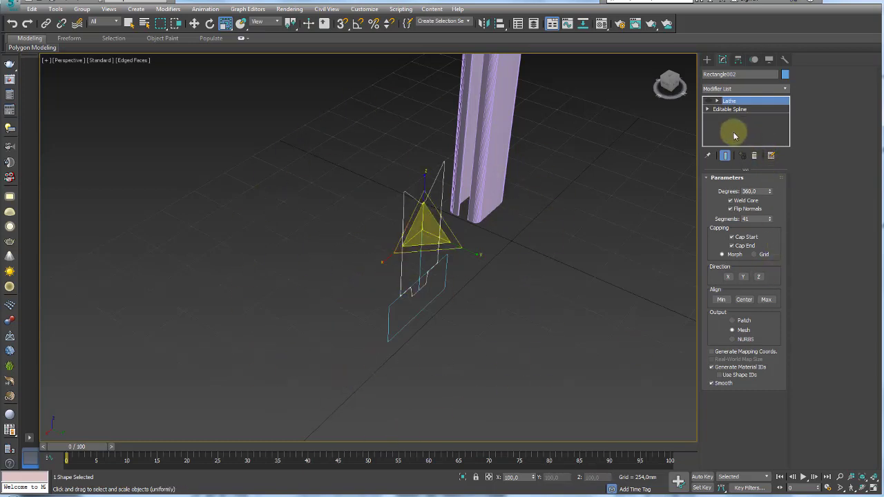
left_click(708, 102)
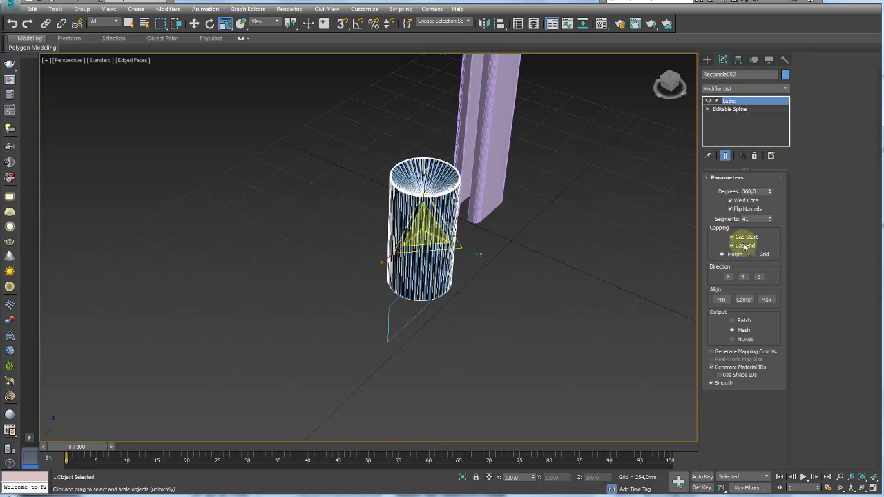
- Set the lathe direction to X and move the Lathe Axis down to enlarge the wheel
left_click(728, 277)
middle_click_drag(541, 270, 670, 118, "alt")
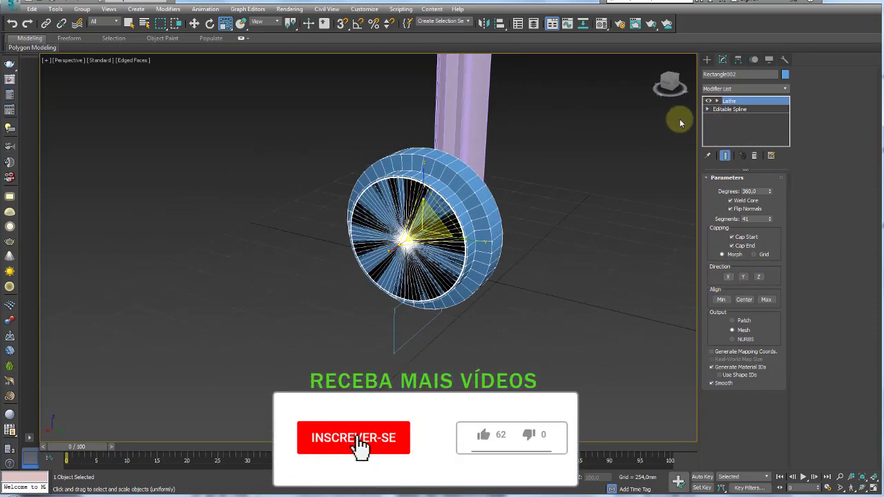
left_click(717, 102)
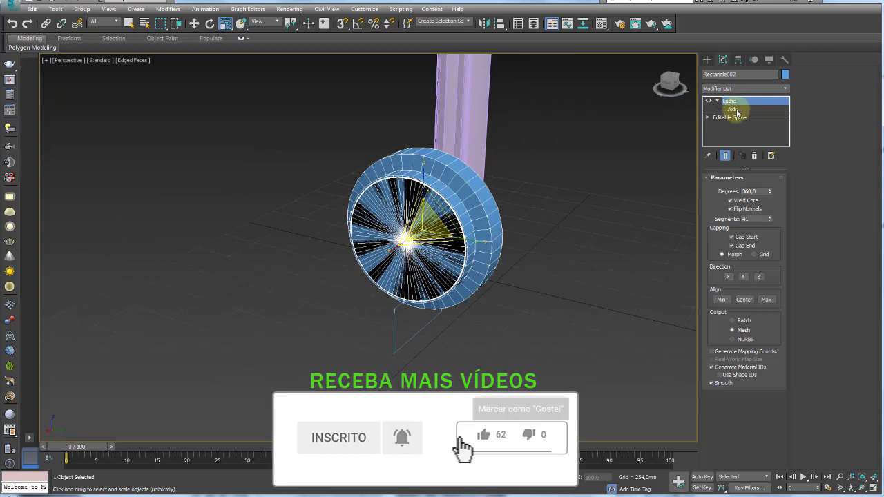
left_click(732, 109)
key("w")
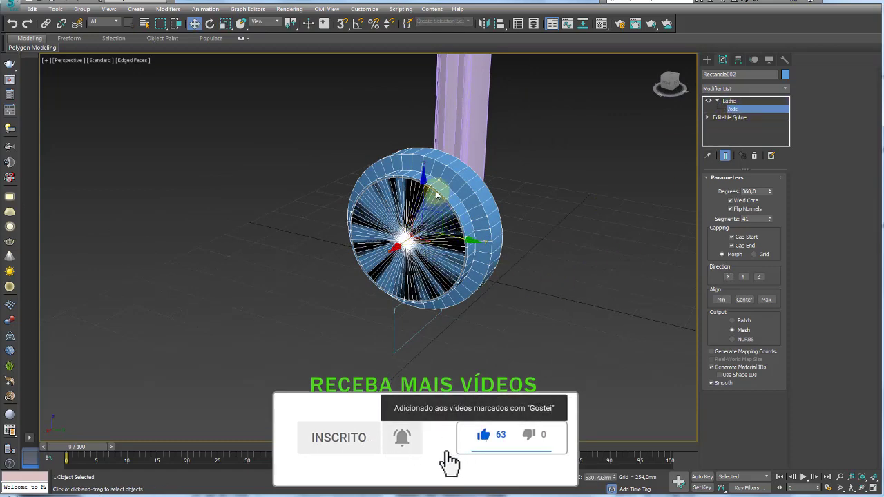
left_click_drag(422, 188, 429, 250)
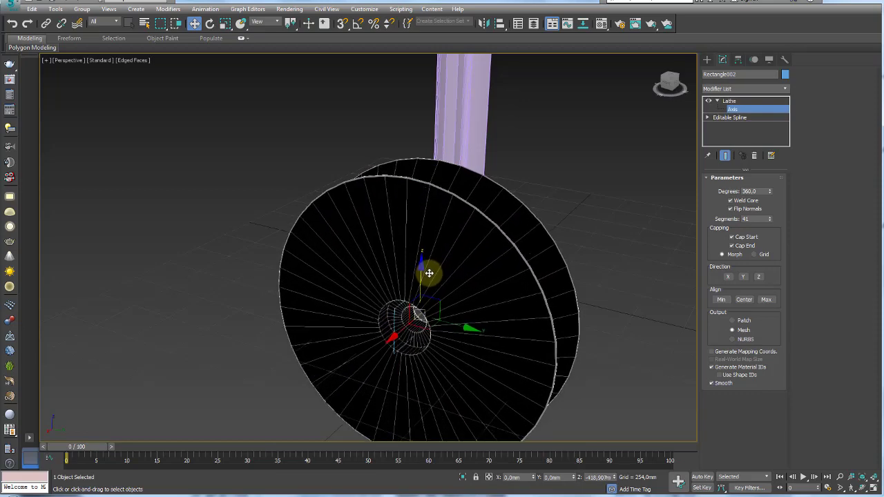
left_click_drag(429, 251, 422, 276)
middle_click_drag(422, 276, 456, 275, "alt")
mouse_move(420, 251)
left_mouse_down()
mouse_move(423, 269)
mouse_move(423, 239)
left_mouse_up()
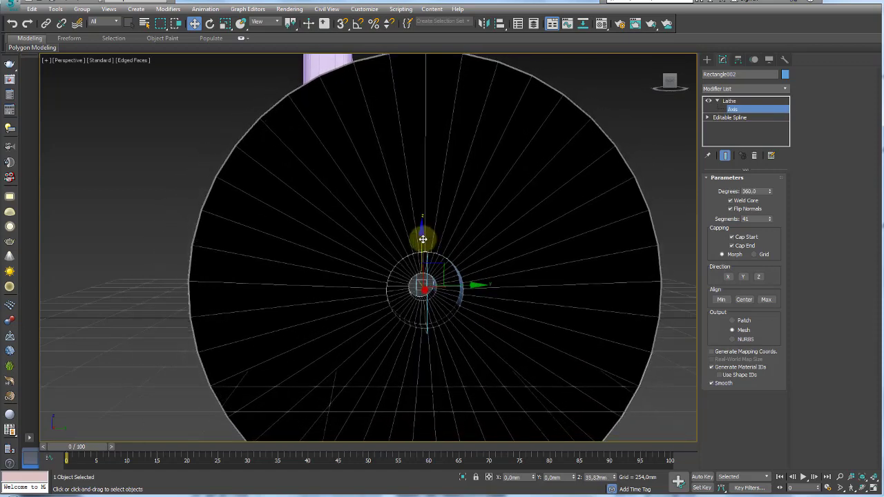
mouse_move(422, 239)
middle_mouse_down("alt")
mouse_move(416, 267)
mouse_move(442, 258)
middle_mouse_up("alt")
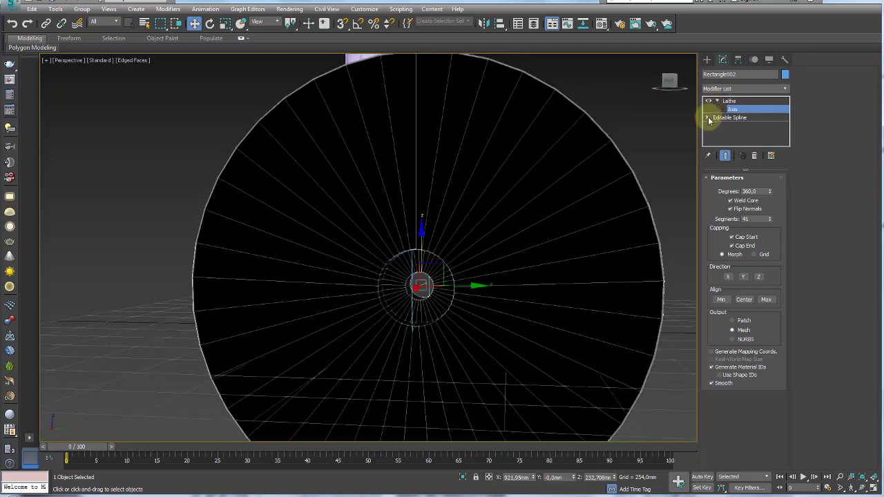
- Raise the profile's vertices in Editable Spline to widen the wheel's central bore
left_click(708, 118)
left_click(727, 126)
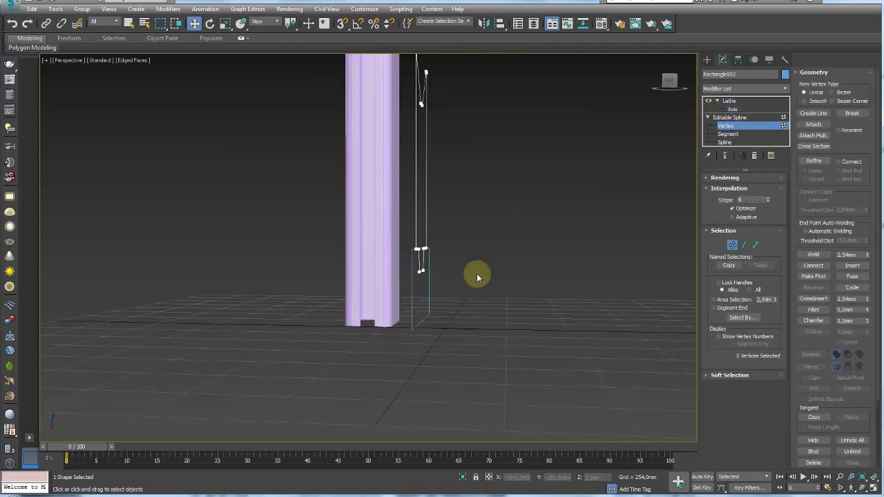
left_click_drag(477, 278, 386, 242)
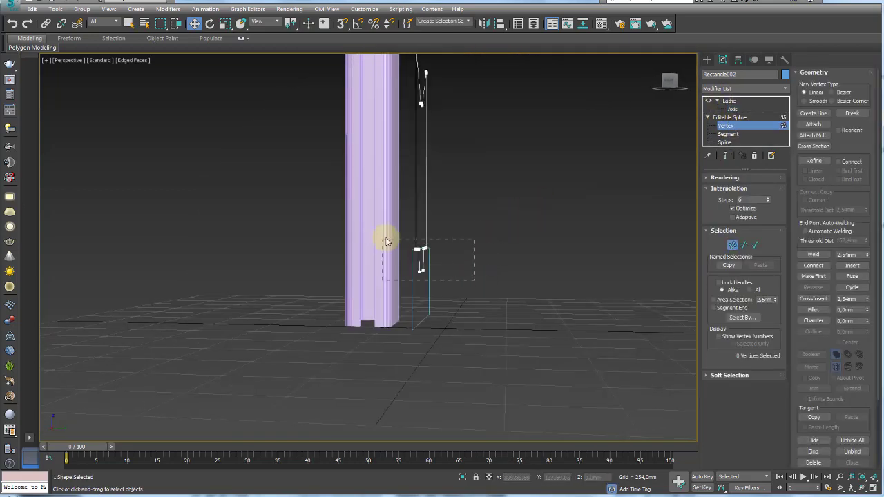
left_click(726, 156)
left_click_drag(428, 208, 431, 152)
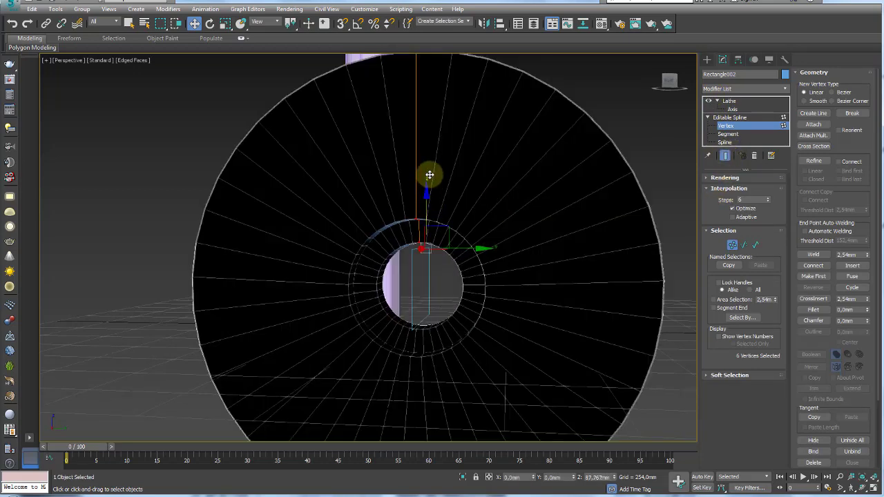
middle_click_drag(490, 227, 375, 221, "alt")
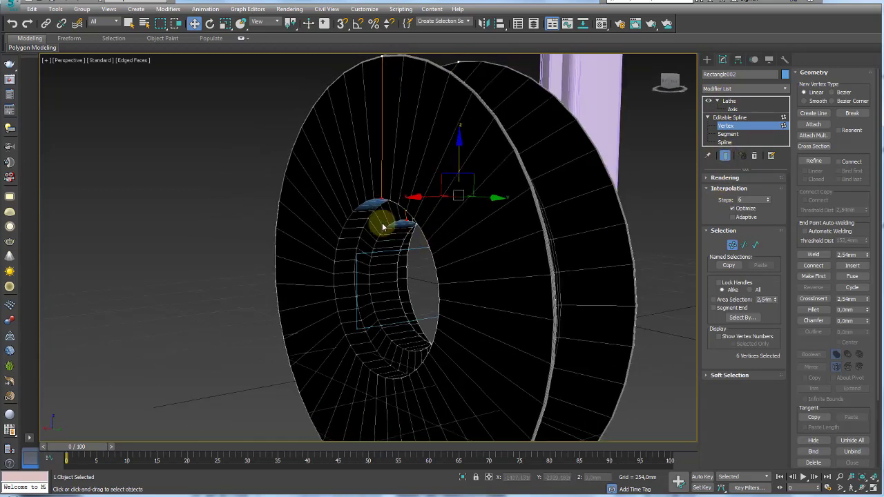
mouse_move(348, 253)
middle_mouse_down("alt")
mouse_move(442, 265)
mouse_move(483, 253)
mouse_move(438, 262)
mouse_move(410, 290)
middle_mouse_up("alt")
key("shift+z")
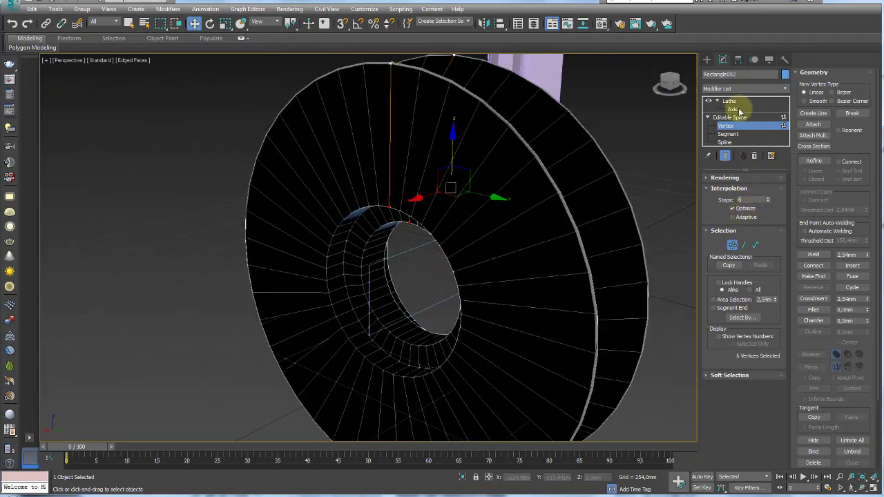
left_click(733, 103)
- Turn off Flip Normals on the Lathe so the wheel's faces shade properly
left_click(731, 208)
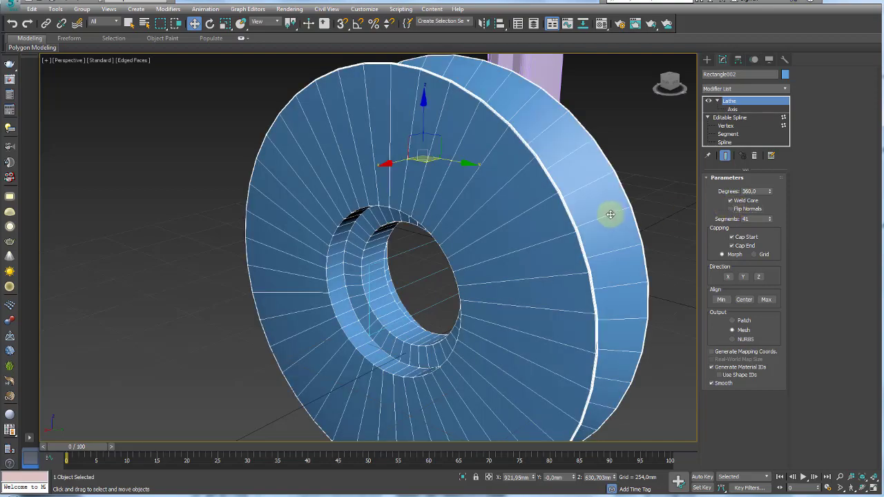
mouse_move(545, 234)
middle_mouse_down("alt")
mouse_move(499, 255)
mouse_move(460, 223)
mouse_move(579, 223)
mouse_move(599, 270)
mouse_move(586, 259)
middle_mouse_up("alt")
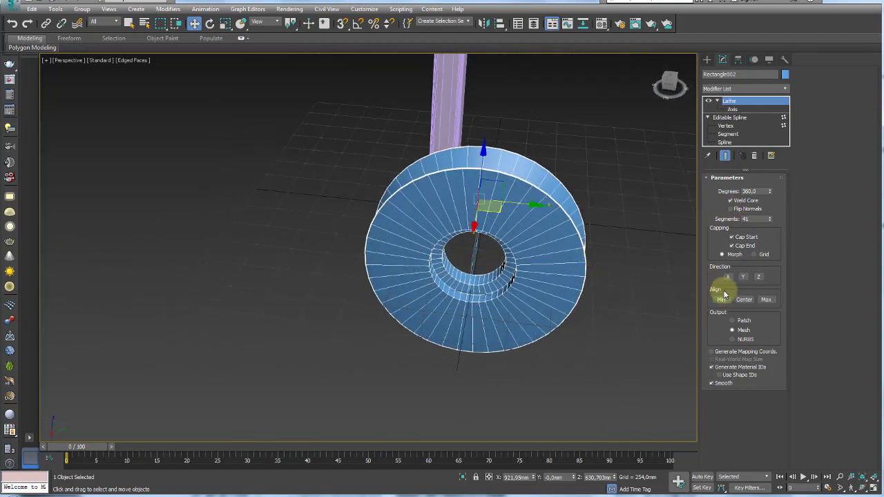
- Try lathe segment counts of 10 and 8, then settle on 70 segments
mouse_move(771, 220)
left_mouse_down()
mouse_move(769, 174)
mouse_move(624, 211)
left_mouse_up()
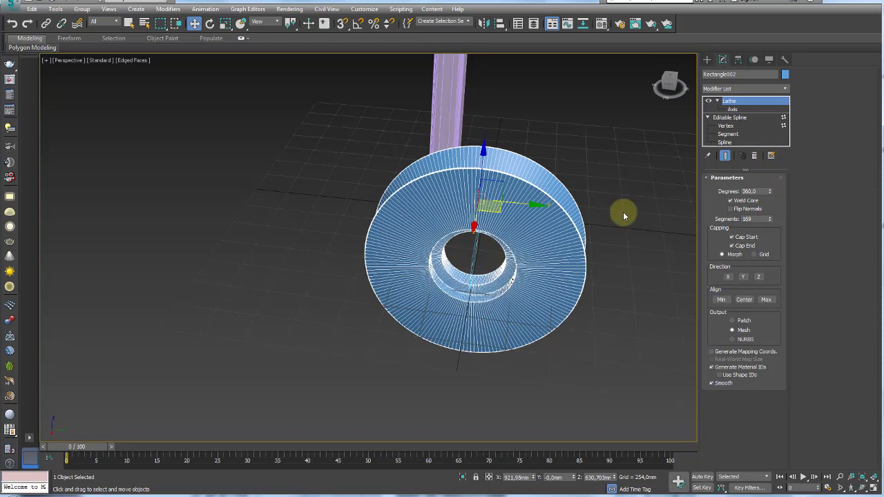
left_click_drag(773, 223, 769, 295)
middle_click_drag(580, 297, 532, 300, "alt")
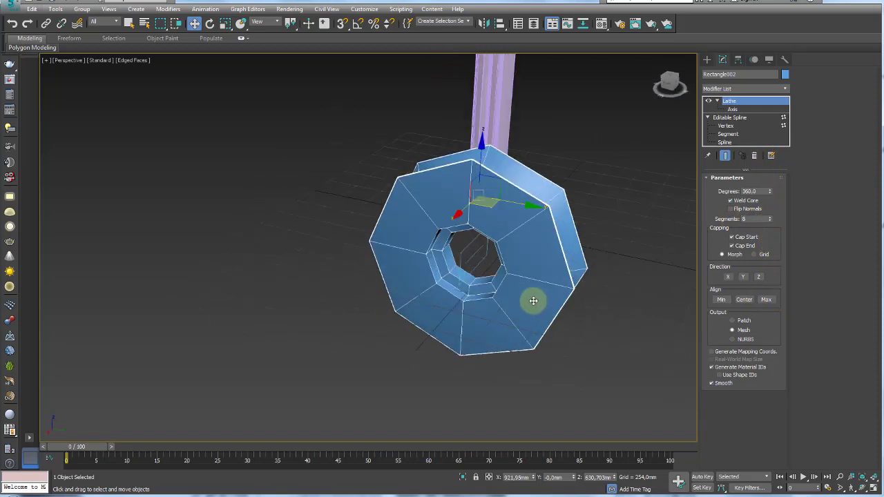
left_click_drag(771, 221, 769, 188)
mouse_move(549, 228)
middle_mouse_down("alt")
mouse_move(603, 222)
mouse_move(458, 187)
mouse_move(612, 217)
middle_mouse_up("alt")
- Test a half revolution, then restore Degrees to 360 and box-select the wheel
mouse_move(770, 191)
left_mouse_down()
mouse_move(756, 370)
mouse_move(742, 425)
mouse_move(774, 253)
mouse_move(745, 428)
mouse_move(762, 166)
left_mouse_up()
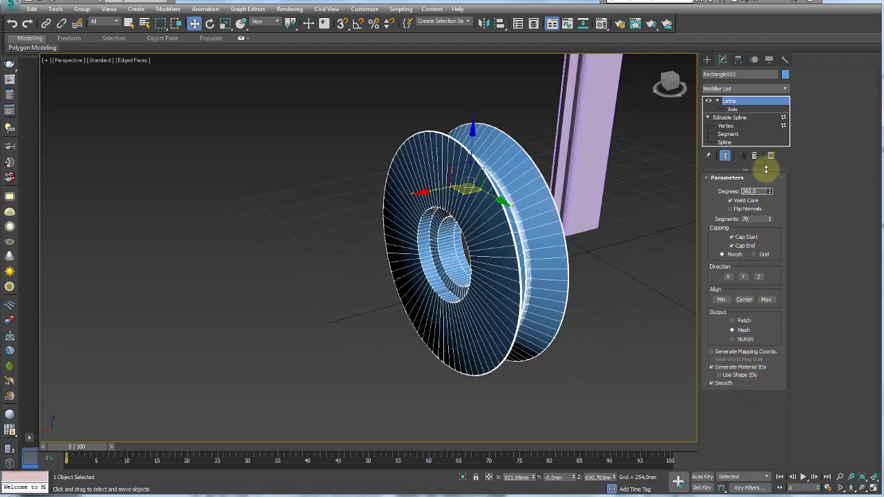
mouse_move(525, 195)
middle_mouse_down("alt")
mouse_move(597, 173)
mouse_move(568, 150)
mouse_move(484, 178)
mouse_move(414, 159)
middle_mouse_up("alt")
left_click_drag(346, 110, 558, 331)
mouse_move(588, 310)
middle_mouse_down("alt")
mouse_move(532, 310)
mouse_move(482, 273)
middle_mouse_up("alt")
- Select Rectangle003, zoom out to the whole scene, then clear the selection
left_click(461, 236)
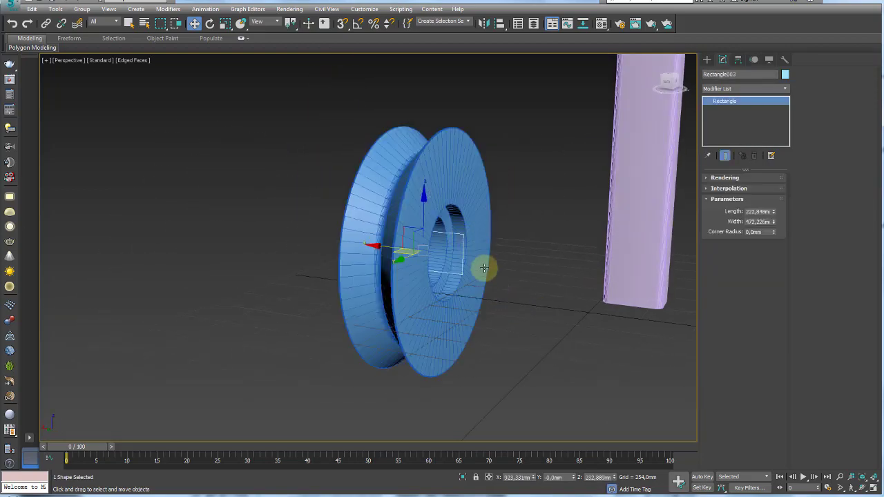
scroll(492, 282, "down", 5)
mouse_move(543, 292)
middle_mouse_down()
mouse_move(430, 302)
mouse_move(431, 322)
mouse_move(507, 379)
mouse_move(538, 318)
middle_mouse_up()
left_click(429, 294)
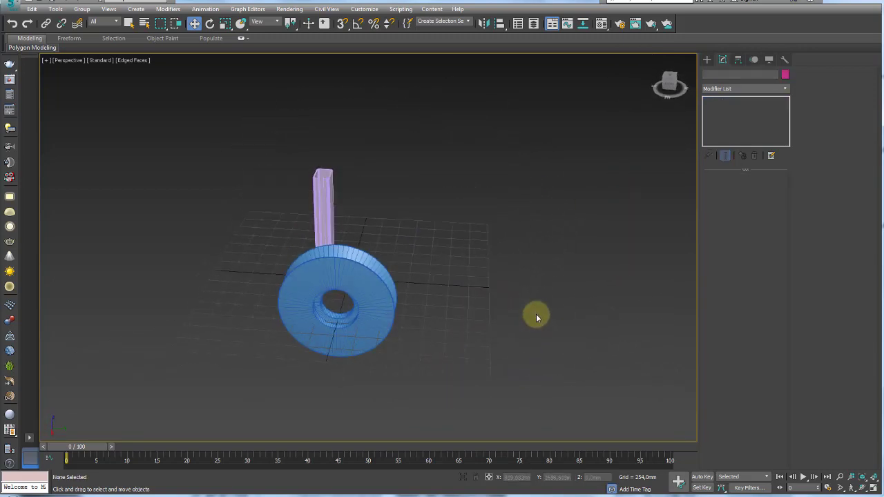
- Select the rail and wheel, view them side by side, and list the spline Shapes
left_click_drag(474, 161, 270, 343)
mouse_move(270, 343)
middle_mouse_down("alt")
mouse_move(355, 349)
mouse_move(367, 331)
mouse_move(498, 330)
middle_mouse_up("alt")
mouse_move(649, 300)
middle_mouse_down("alt")
mouse_move(618, 310)
mouse_move(580, 304)
middle_mouse_up("alt")
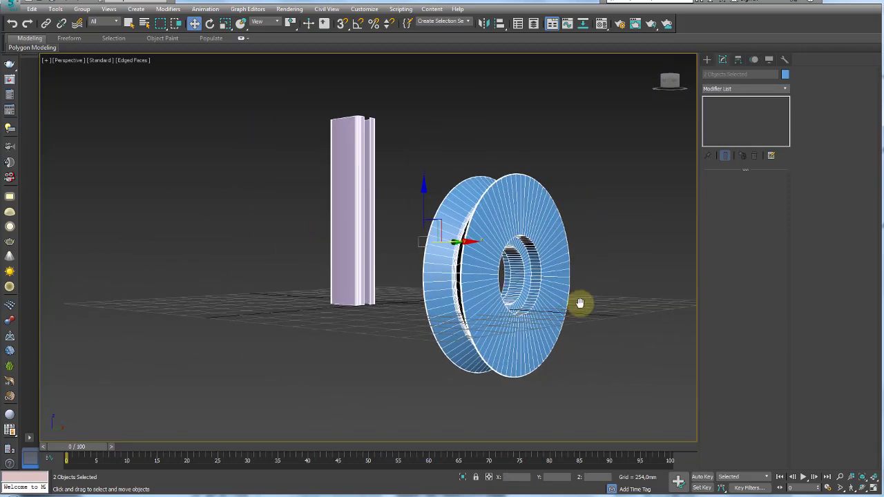
left_click(707, 59)
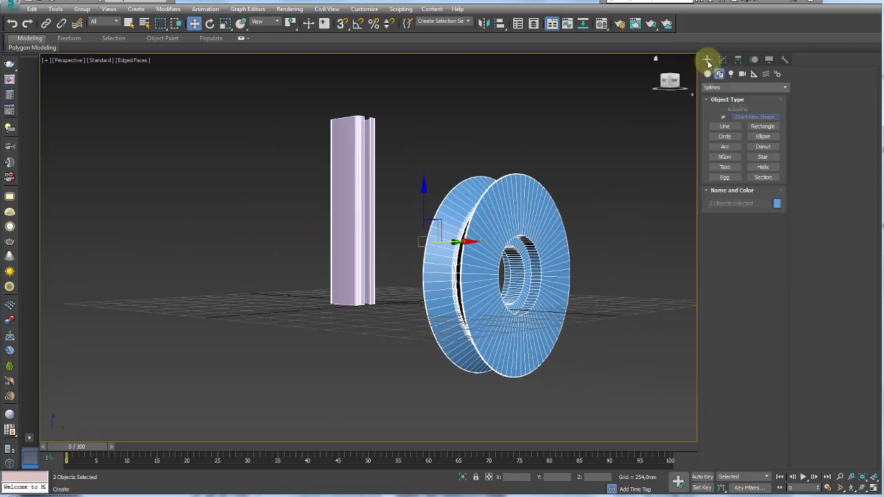
middle_click_drag(608, 173, 564, 421, "alt")
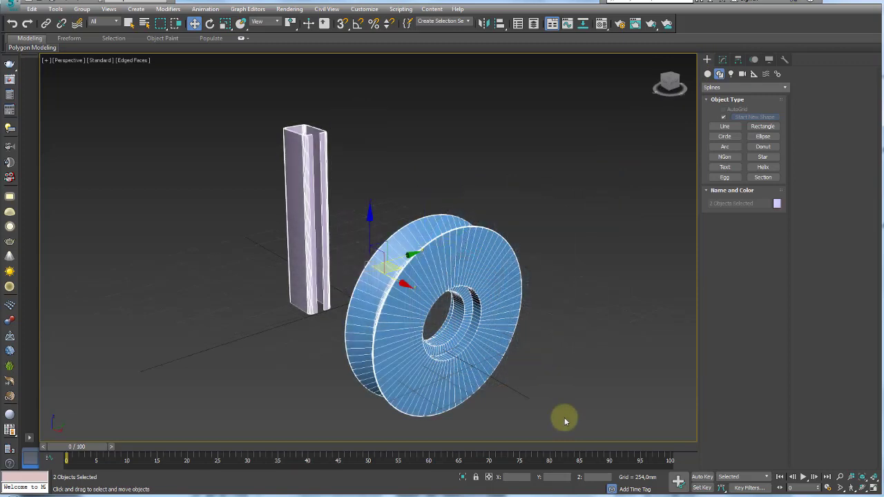